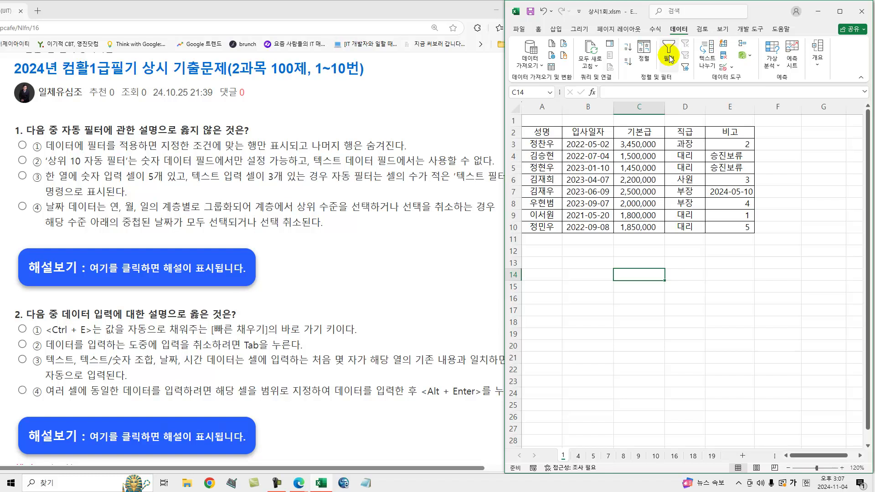
left_click(840, 11)
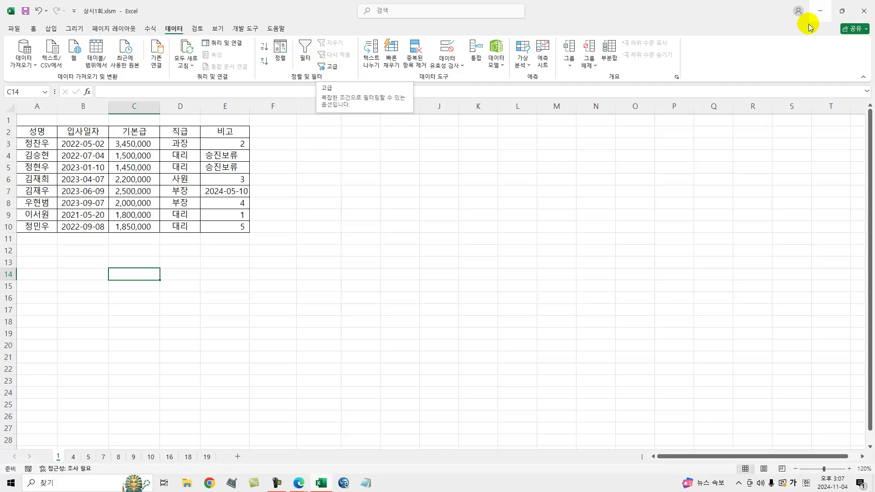
left_click(842, 10)
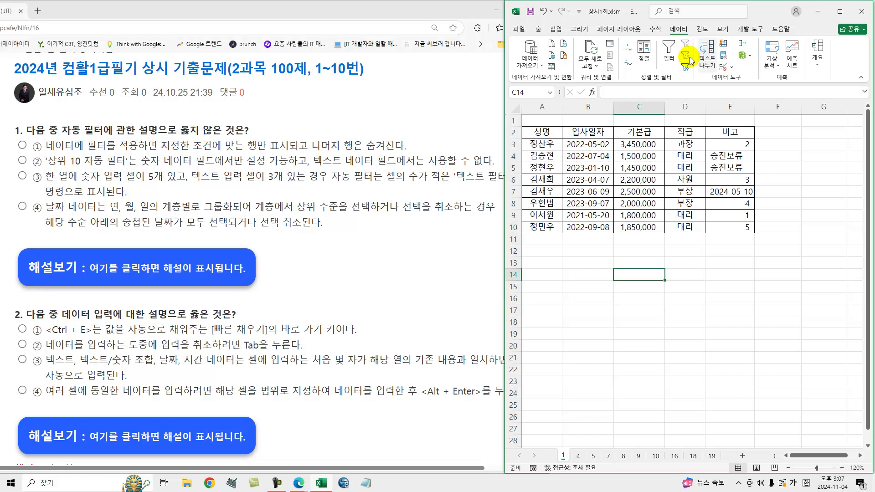
Highlight the table's header row A2:E2 and its data rows A3:E10 to distinguish field names from records.
left_click(620, 156)
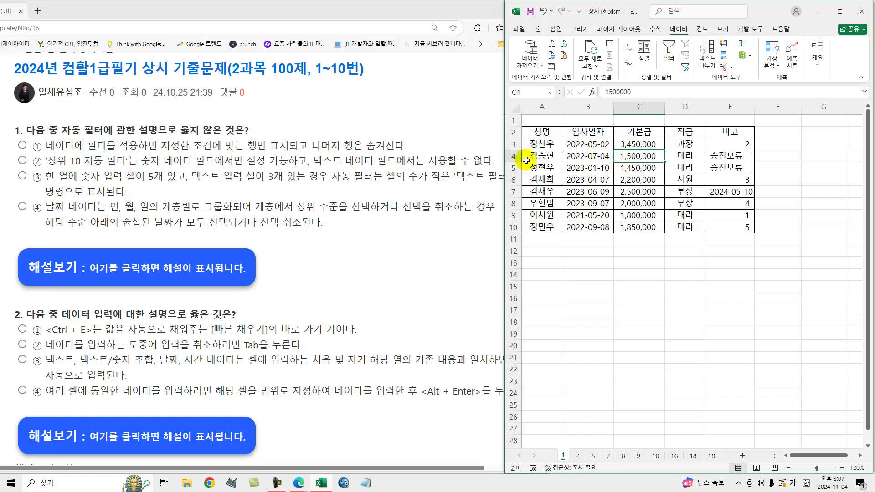
left_click_drag(535, 134, 725, 131)
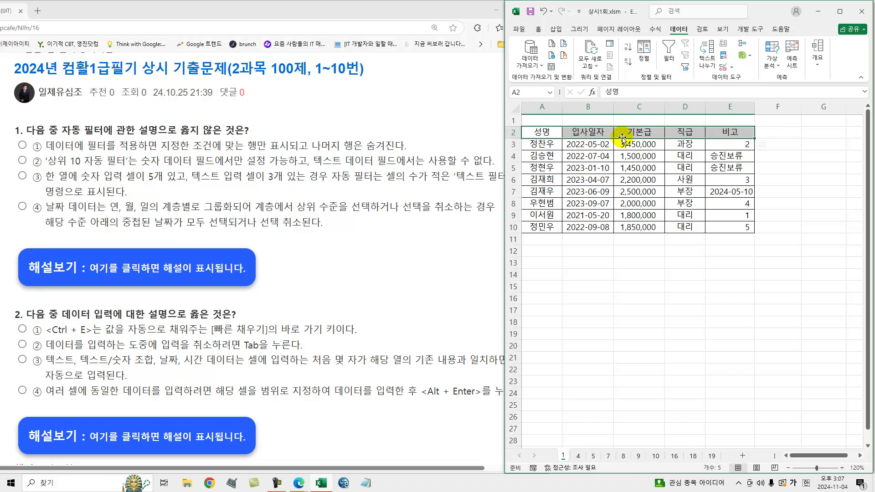
left_click_drag(547, 144, 717, 228)
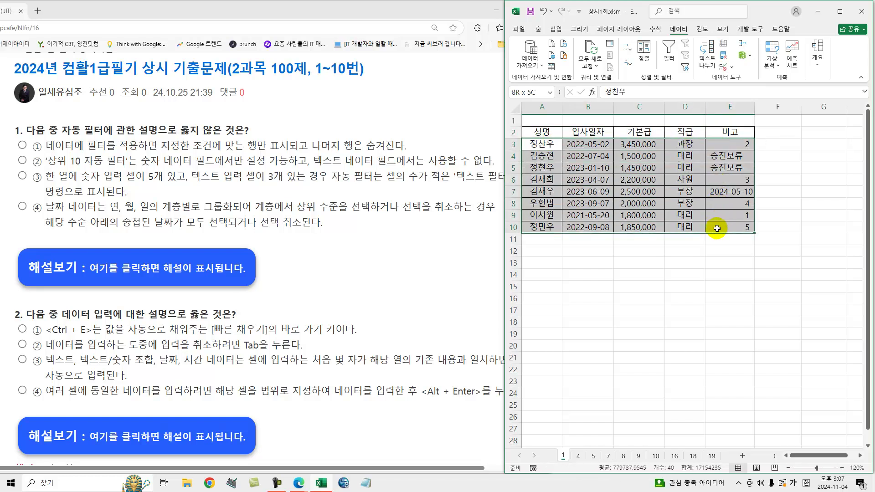
left_click(668, 292)
Turn on the automatic filter for the table and highlight its header row A2:E2.
left_click(637, 179)
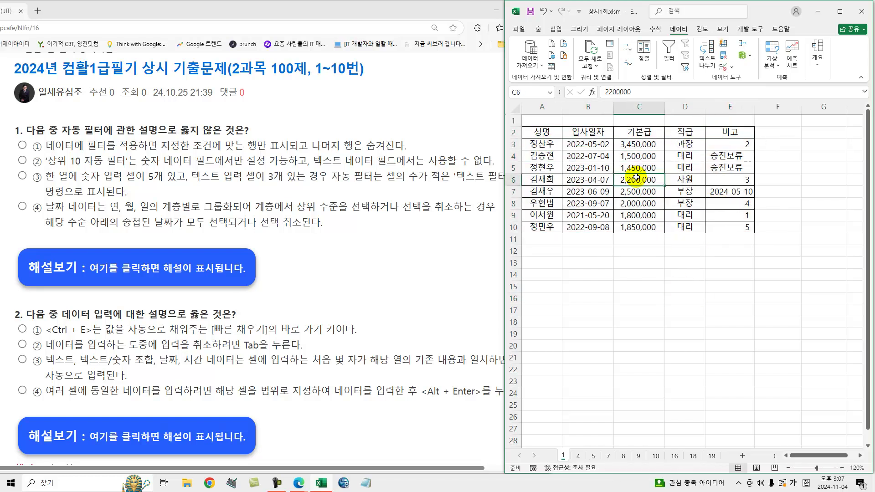
left_click(672, 67)
left_click_drag(549, 132, 748, 132)
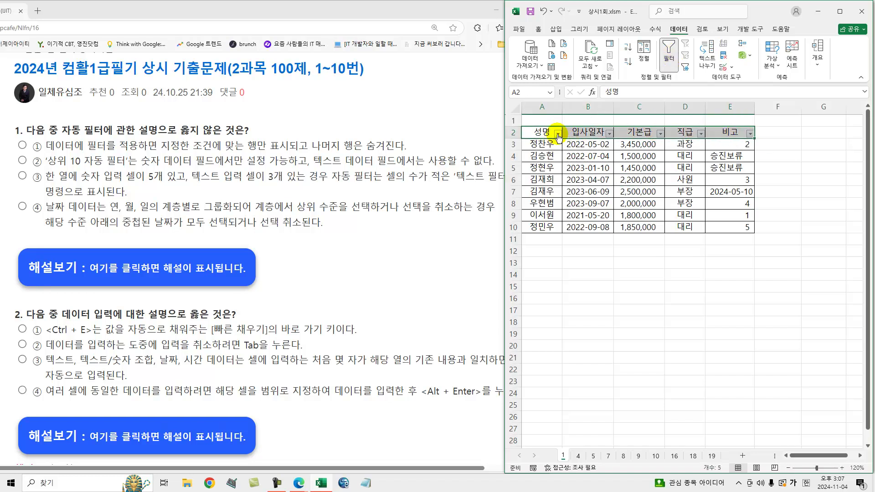
left_click(631, 189)
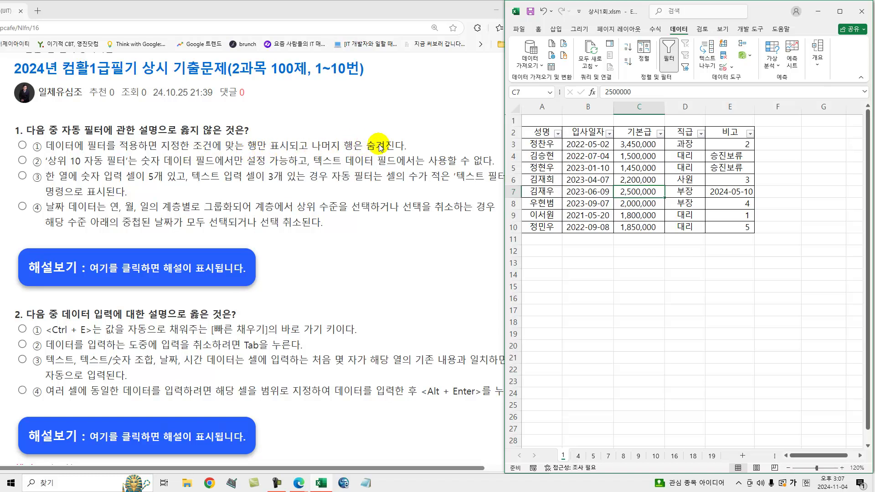
Filter the 직급 column with a custom text filter so that only rows equal to 과장 are shown.
left_click_drag(542, 143, 729, 227)
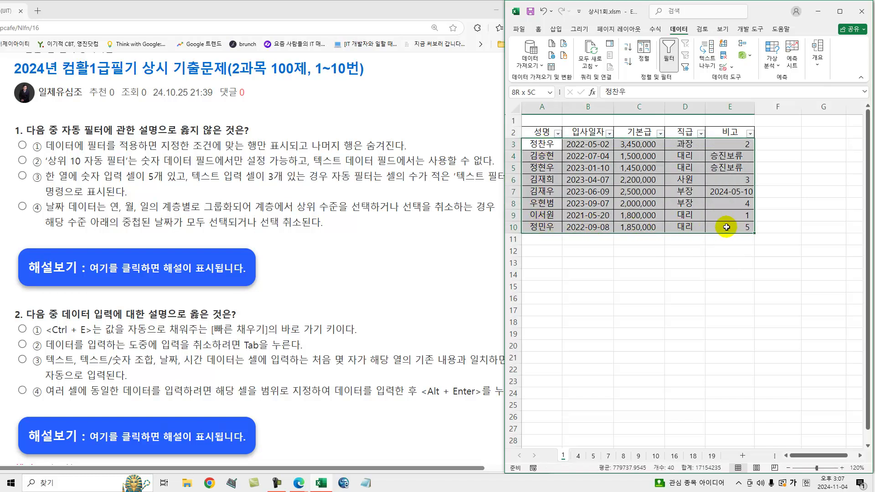
left_click(674, 179)
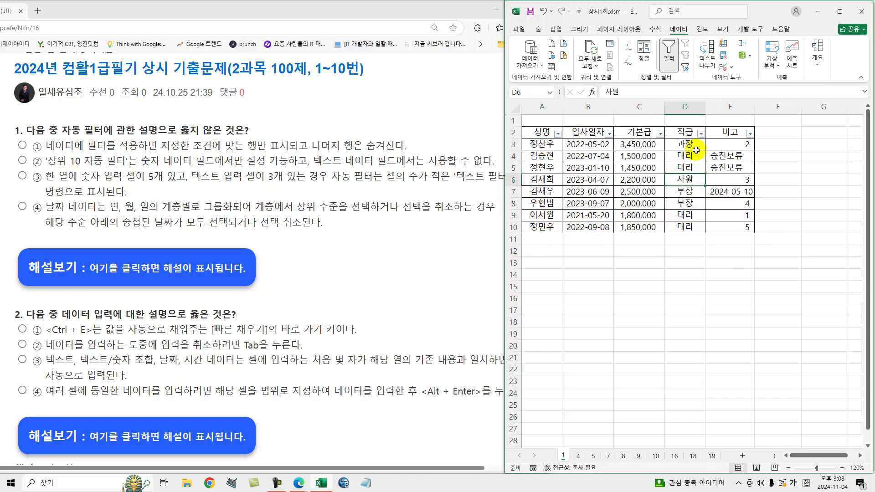
left_click(701, 134)
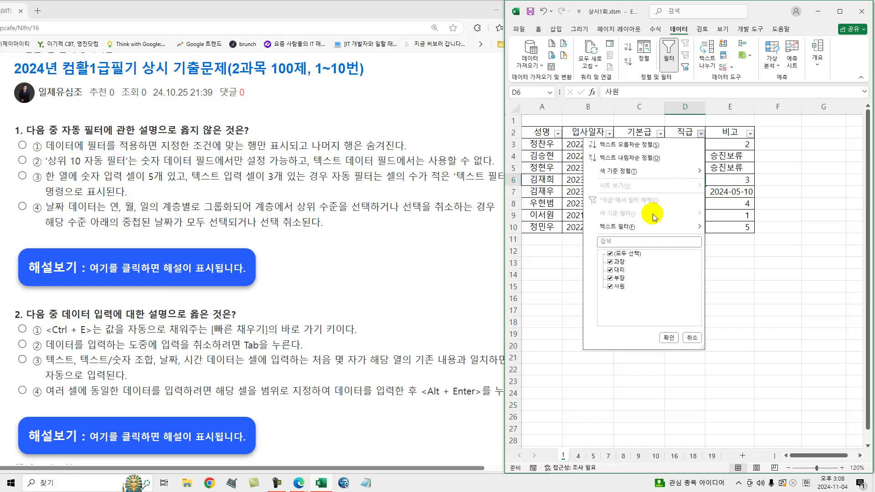
mouse_move(634, 229)
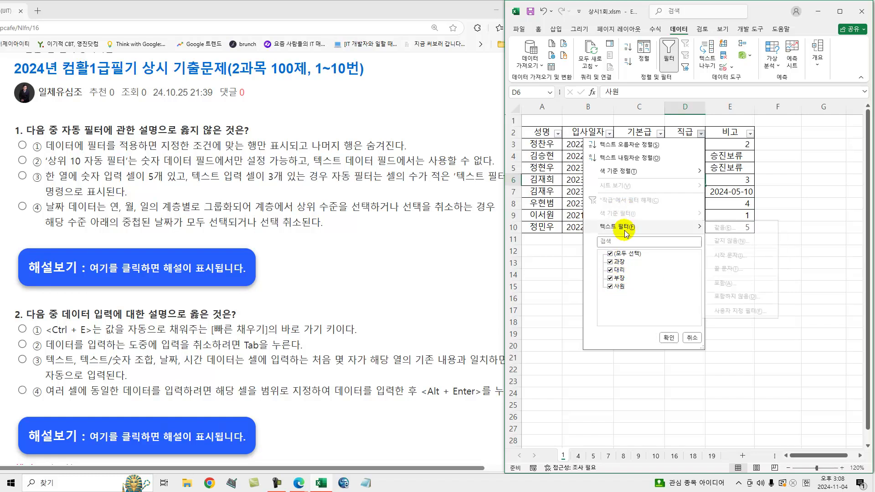
left_click(735, 312)
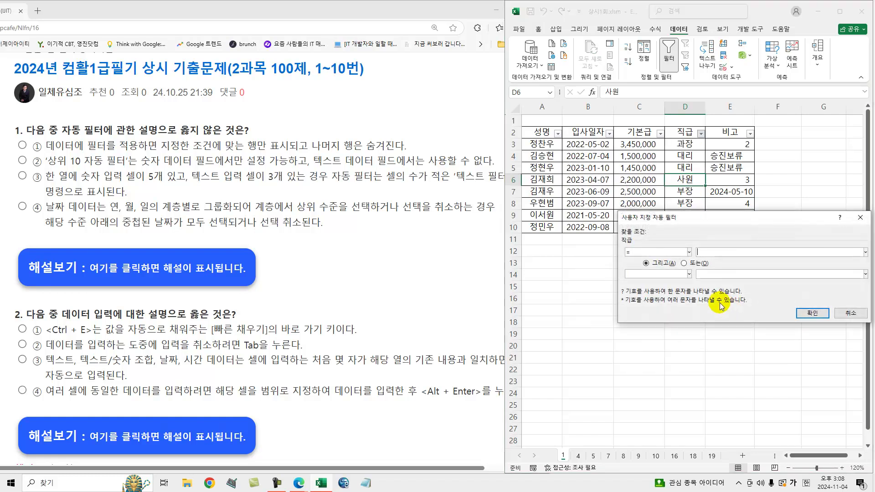
left_click(704, 253)
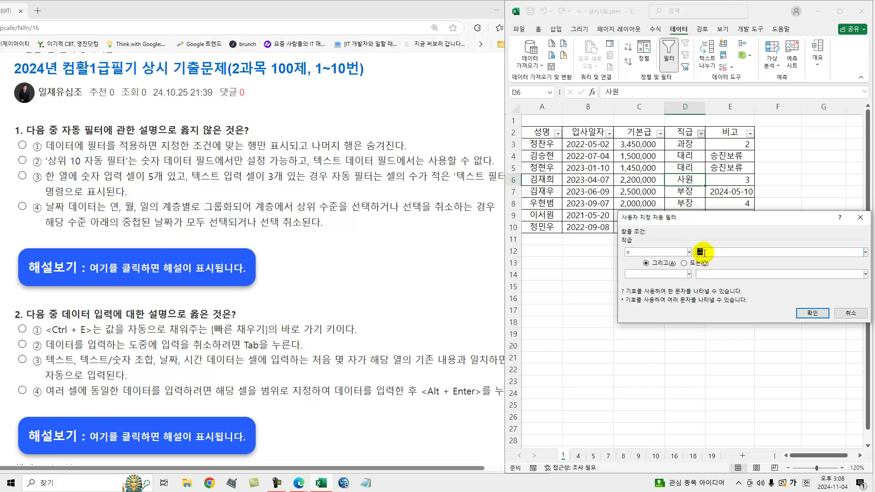
type("과장")
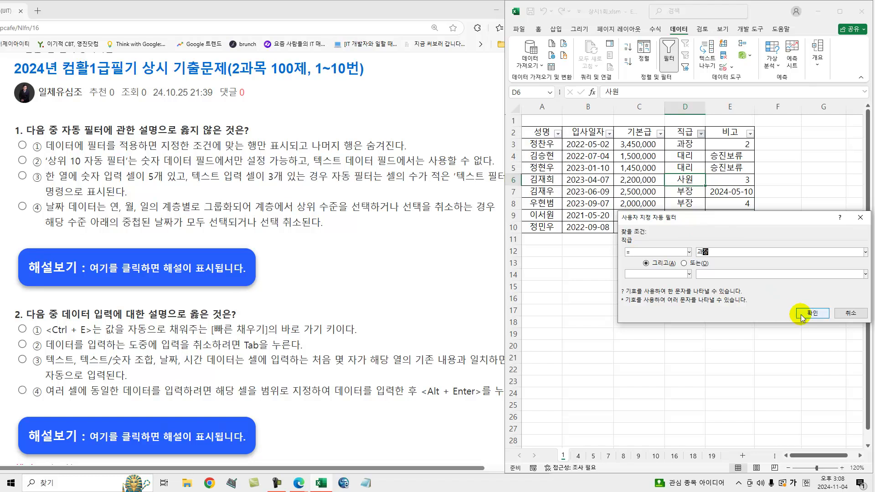
left_click(802, 315)
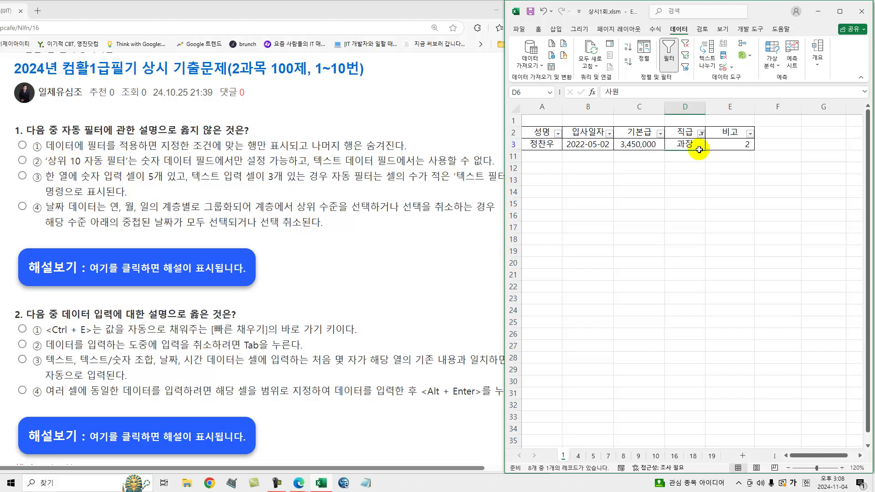
Remove the automatic filter from the table and apply it again without any criteria.
left_click(669, 59)
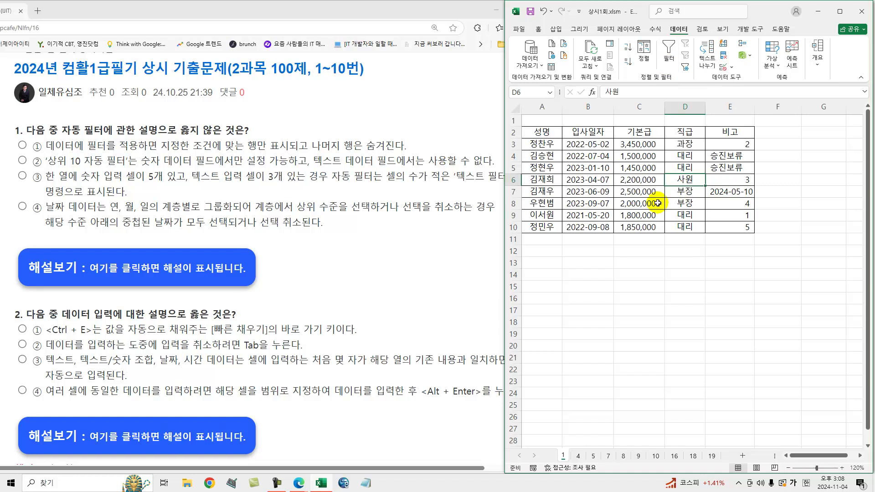
left_click(668, 57)
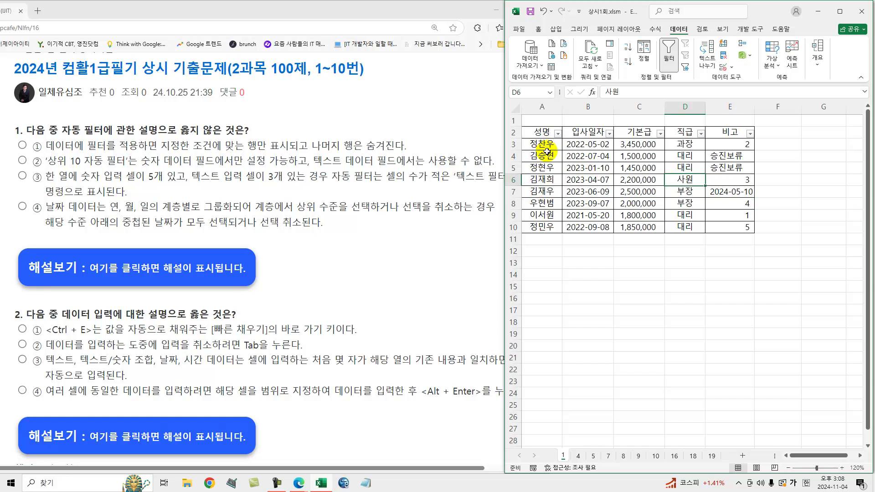
Compare the filter options of the 성명, 입사일자 and 기본급 columns, looking for the 상위 10 option among the number filters.
left_click(558, 134)
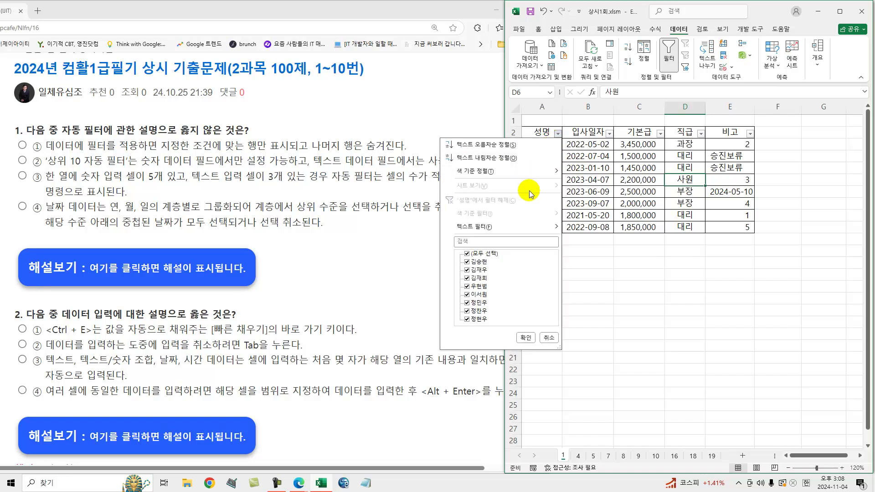
mouse_move(502, 228)
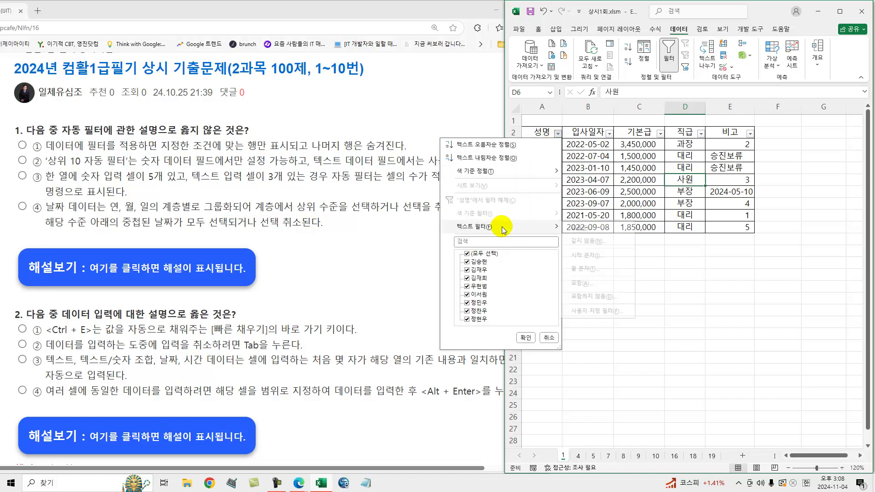
left_click(587, 130)
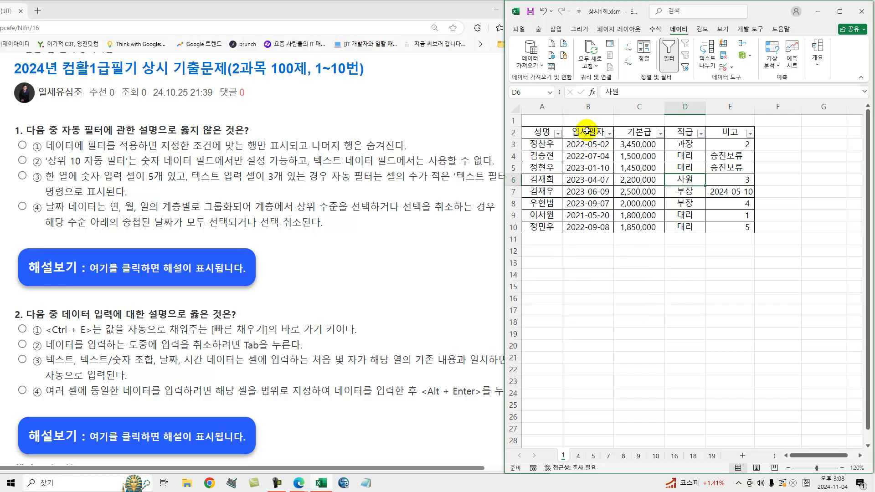
left_click(610, 134)
mouse_move(557, 226)
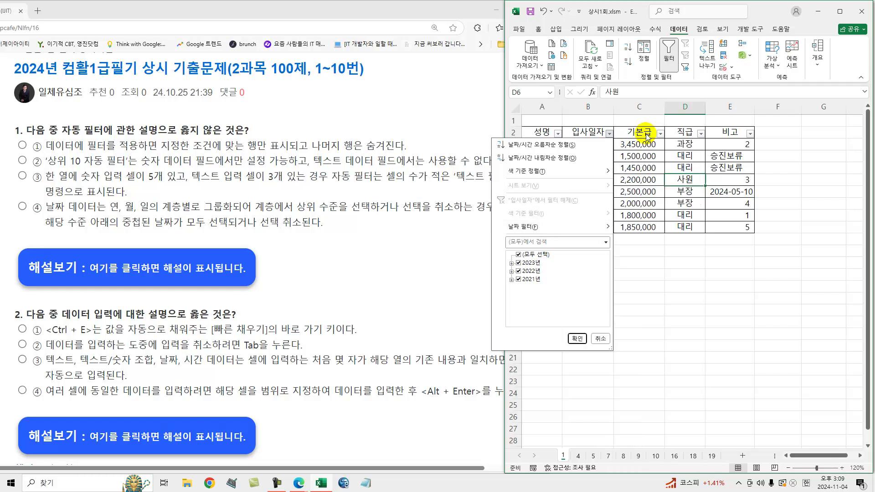
left_click(635, 157)
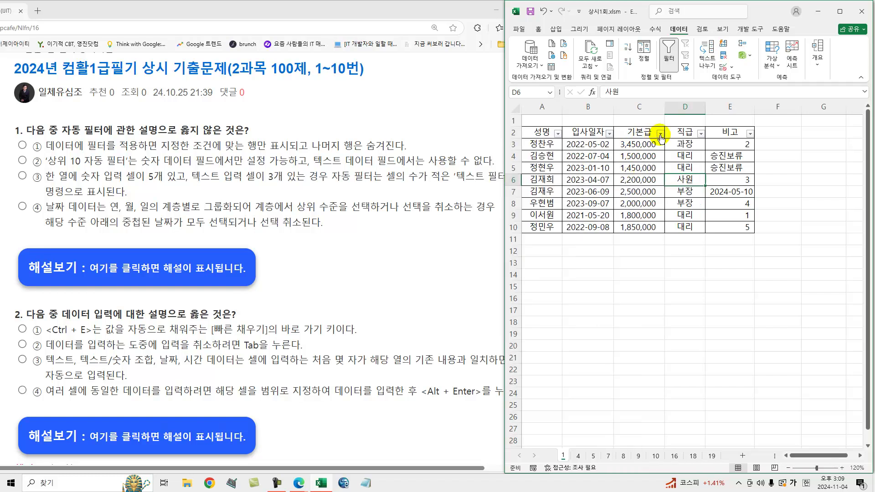
left_click(660, 133)
mouse_move(613, 228)
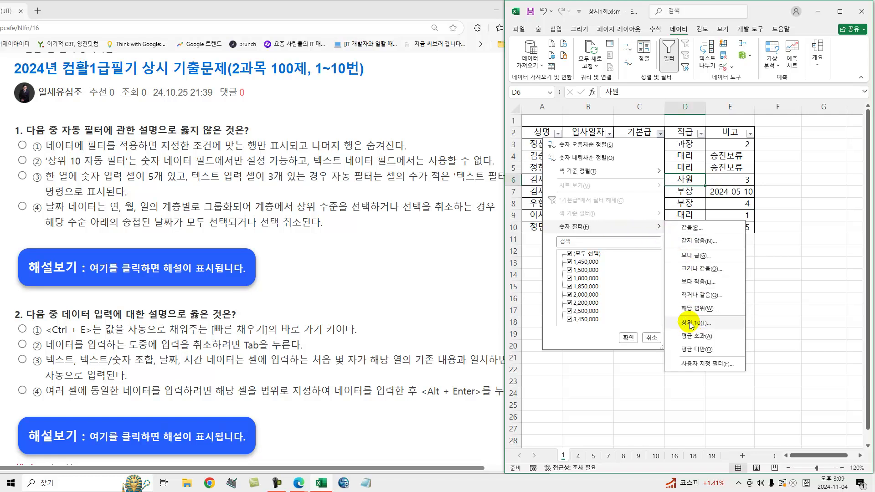
left_click(592, 132)
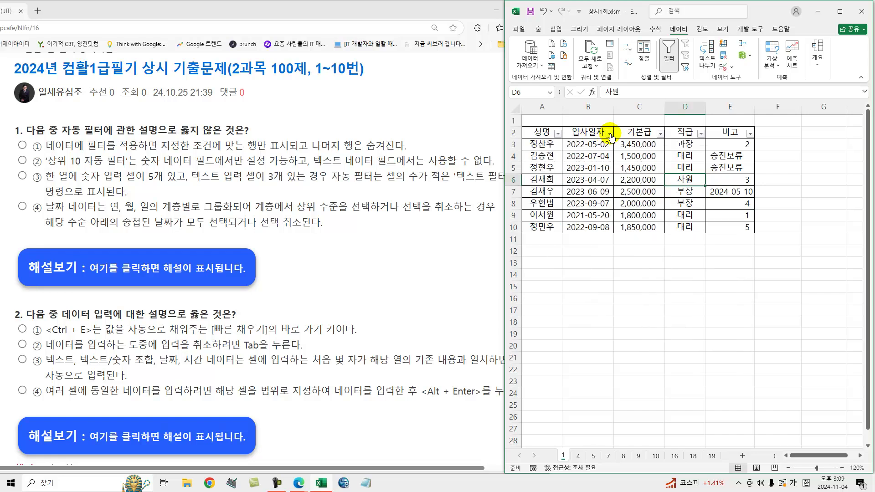
Check whether the date filters of 입사일자 and the text filters of 성명 offer a 상위 10 option.
left_click(610, 134)
mouse_move(567, 228)
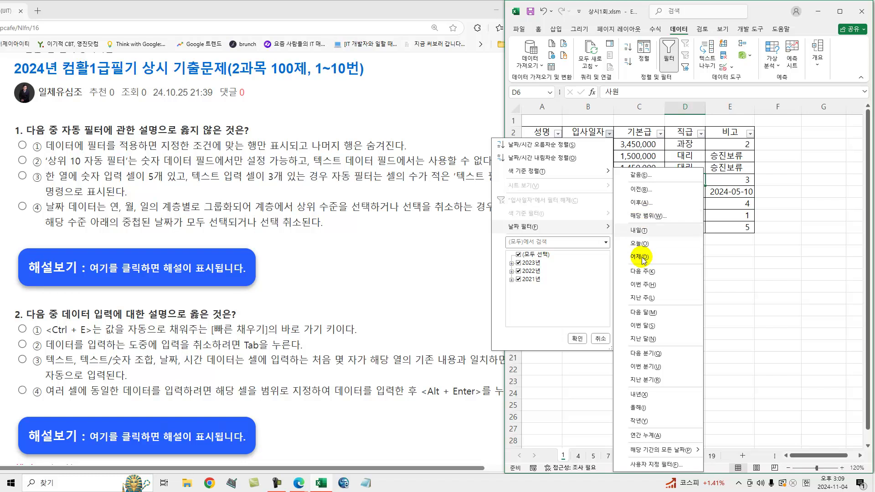
left_click(557, 133)
left_click(558, 133)
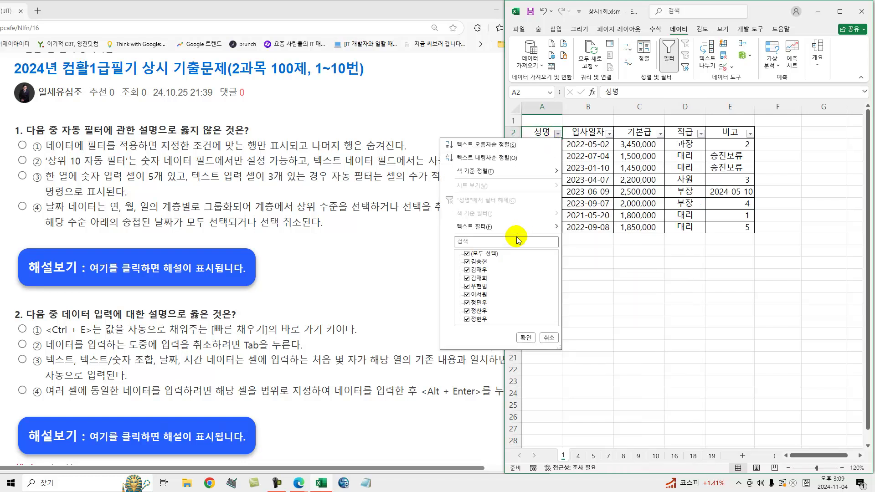
mouse_move(528, 227)
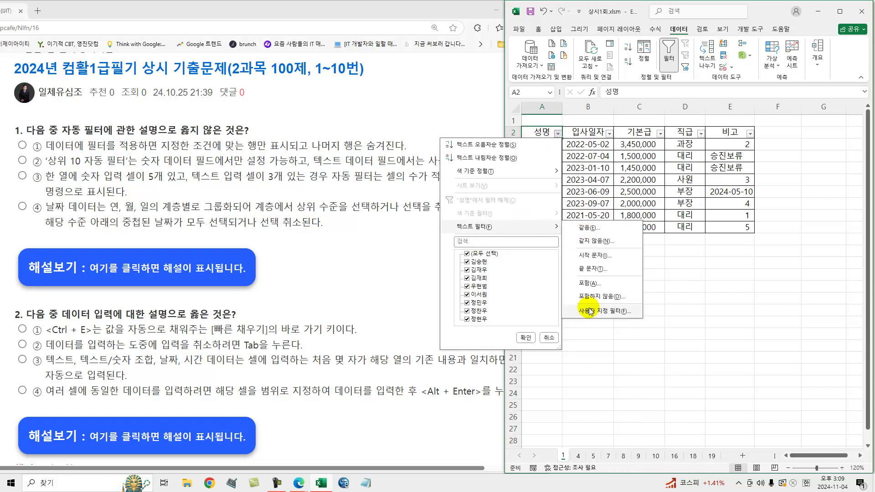
left_click(645, 144)
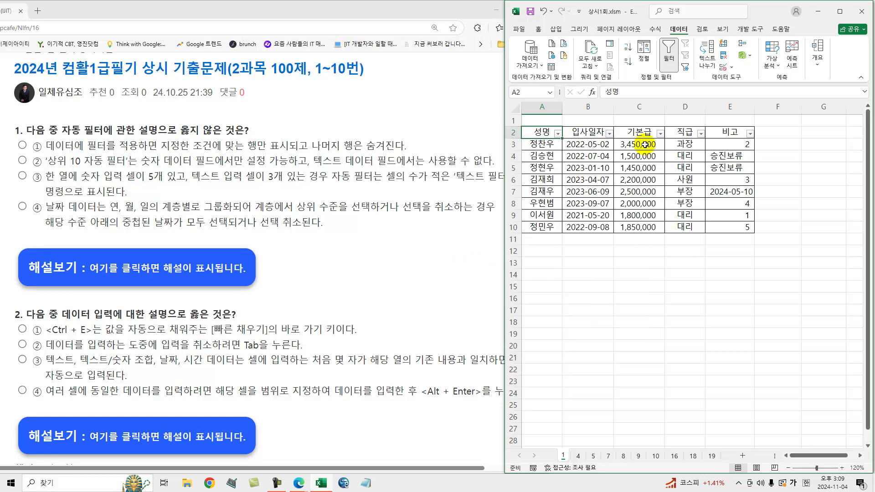
Review the number filter options of the 기본급 column against answer ② of question 1.
left_click(647, 144)
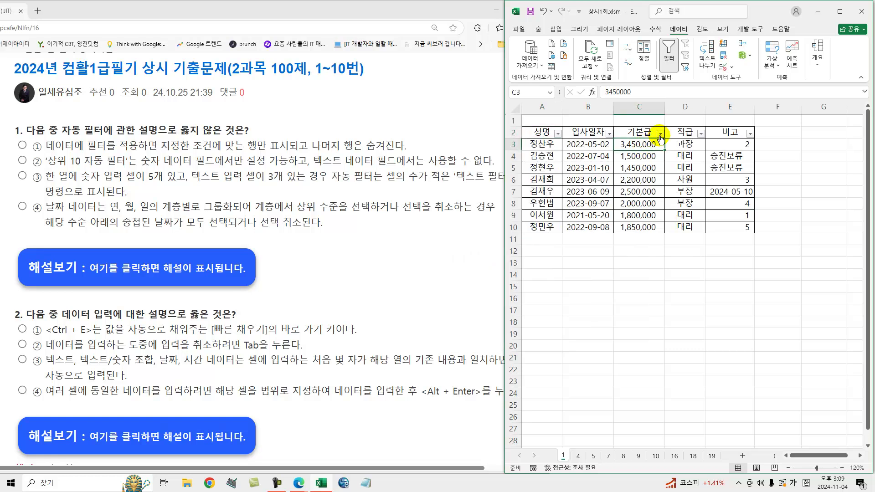
left_click(661, 133)
mouse_move(634, 229)
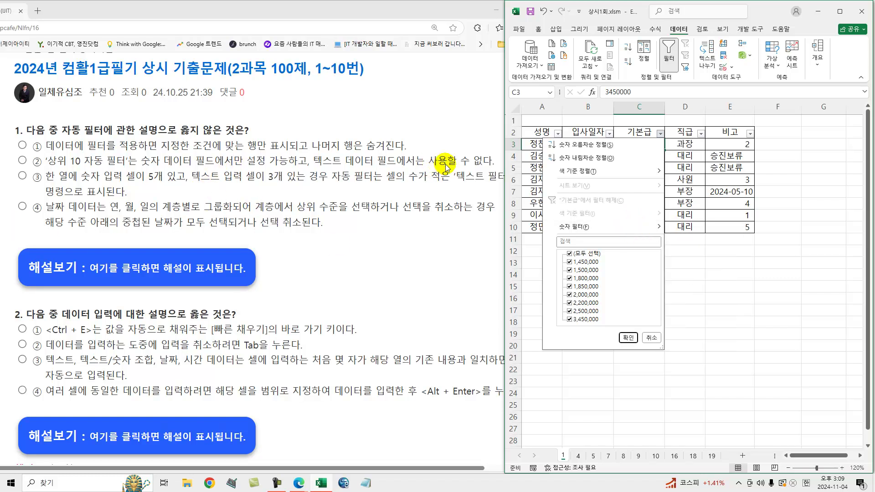
Read answer ③ of question 1 in the browser, then highlight names A3:A9 in Excel and show the 성명 column's text filter options.
left_click(138, 175)
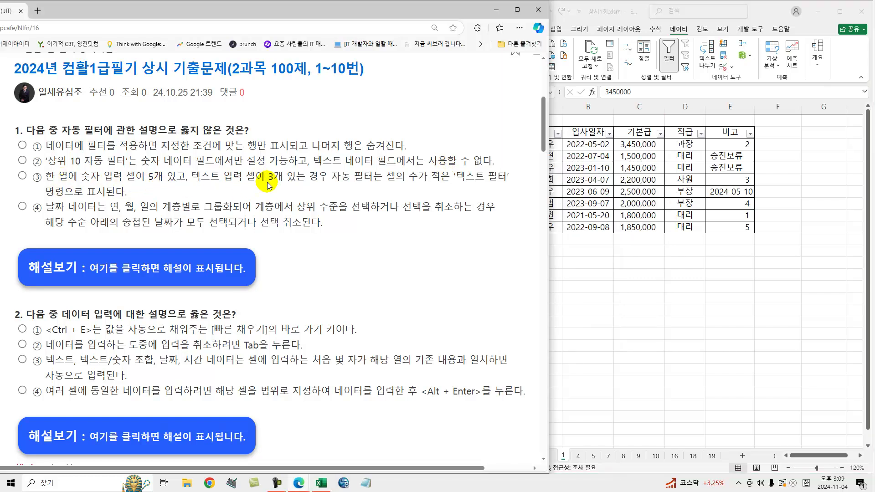
left_click(702, 191)
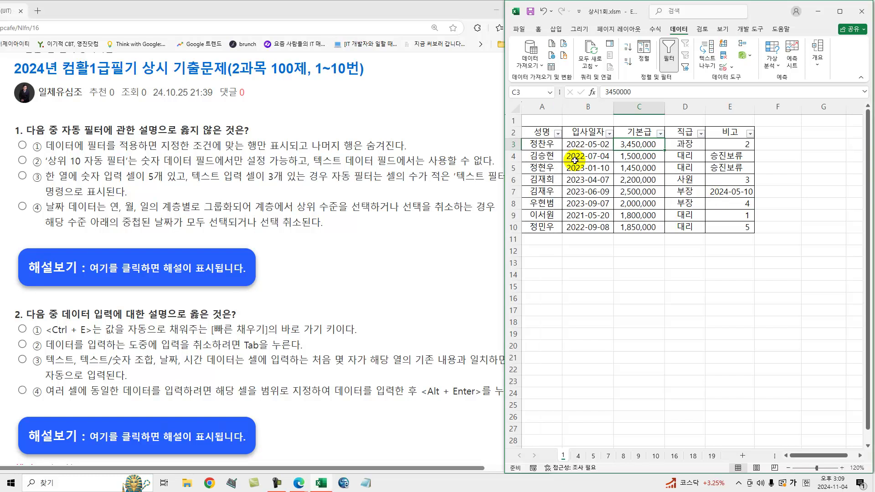
left_click_drag(550, 146, 545, 215)
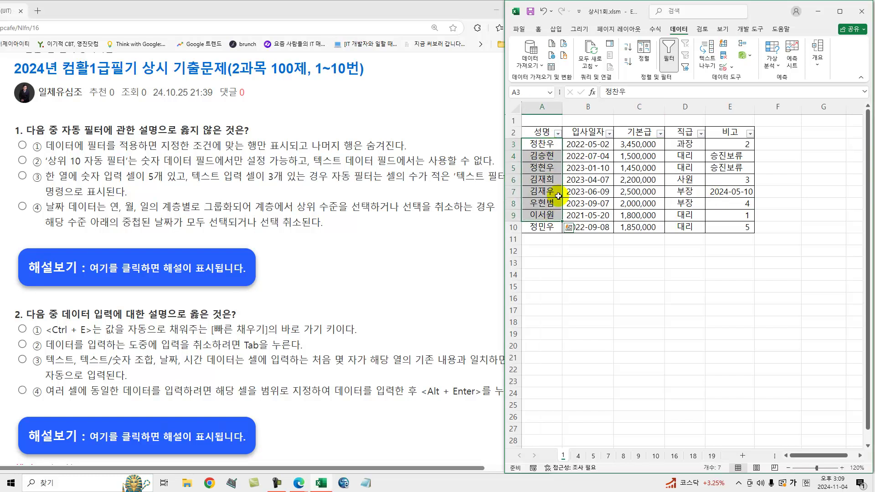
left_click(558, 133)
mouse_move(520, 228)
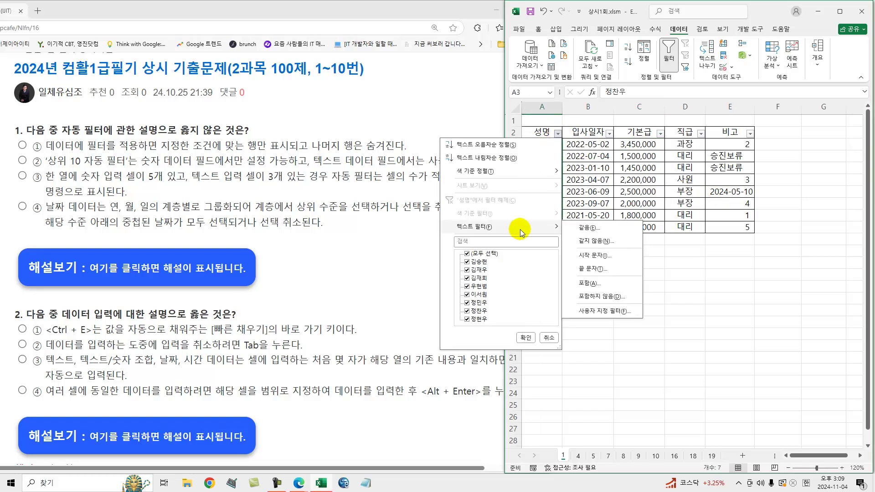
Check the filter lists of the 입사일자 and 기본급 columns for the filter type each one offers.
key("Escape")
left_click(609, 132)
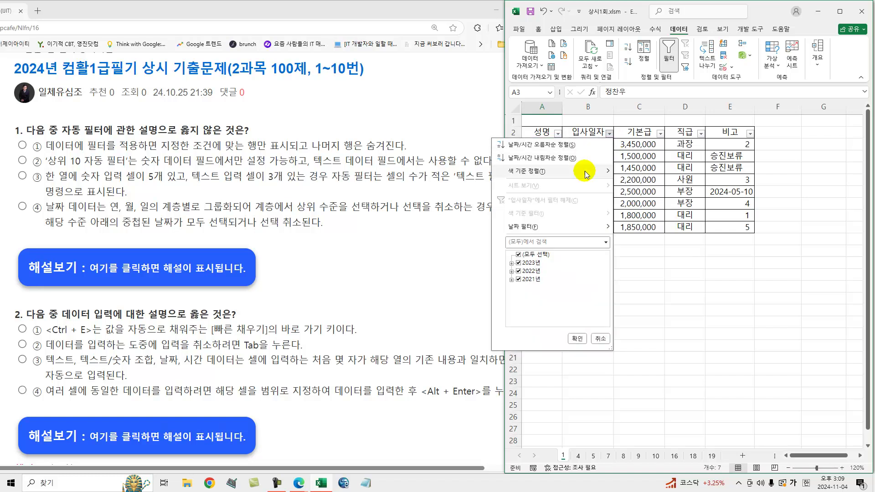
left_click(639, 152)
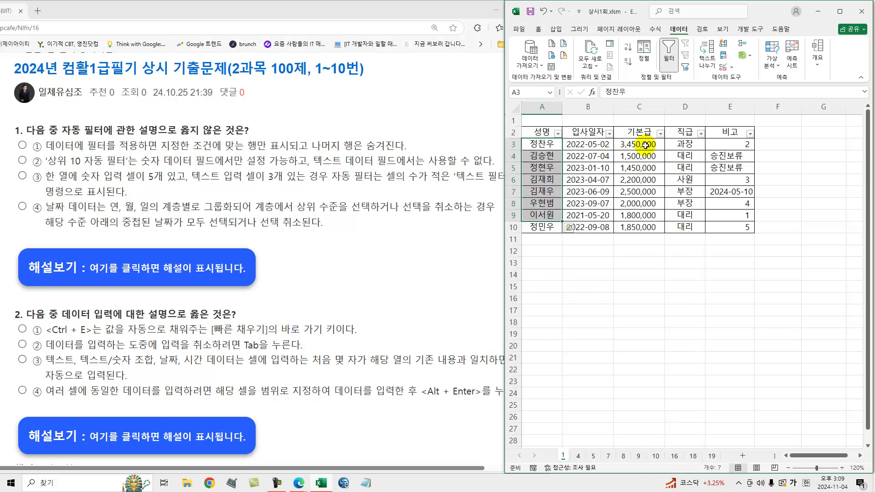
left_click(660, 133)
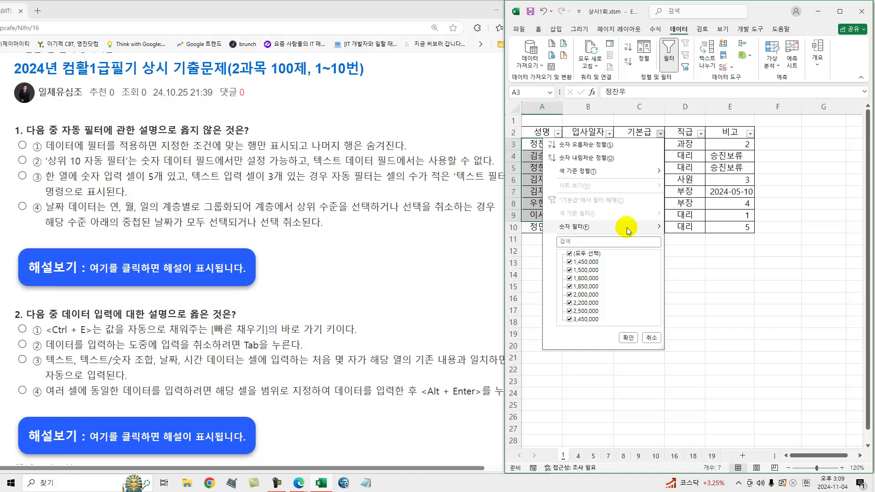
left_click(724, 170)
Point out the number, text and date entries of the 비고 column in cells E3, E4 and E7.
left_click(735, 148)
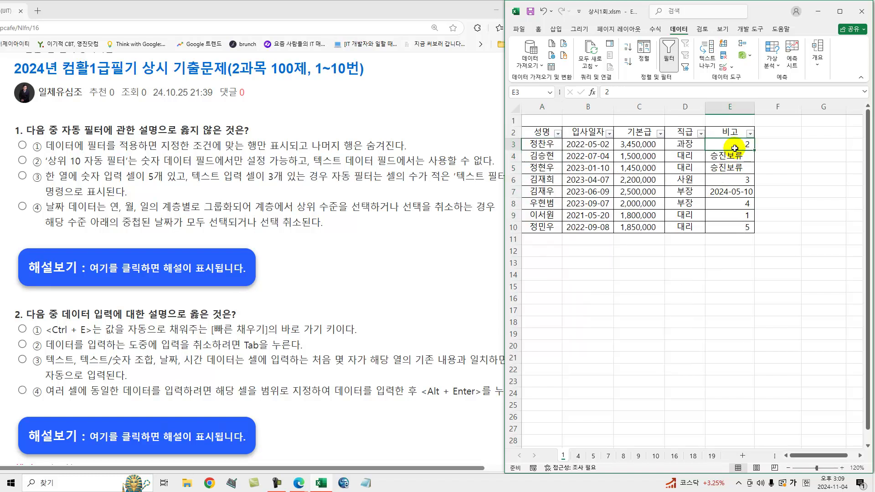
left_click(731, 156)
left_click(729, 191)
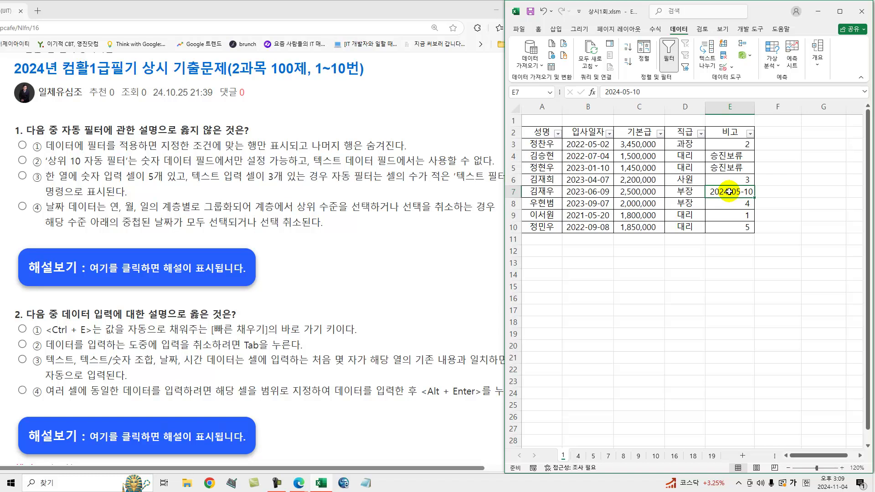
left_click(751, 133)
left_click(751, 133)
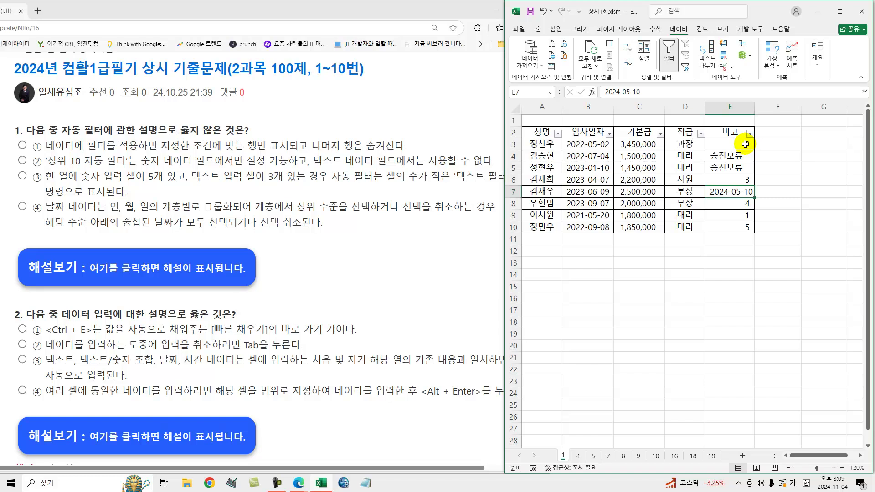
Highlight numbers E8:E10 and texts E4:E5 in the 비고 column, then show the column's number filter options.
left_click(739, 179)
left_click_drag(739, 207, 738, 230)
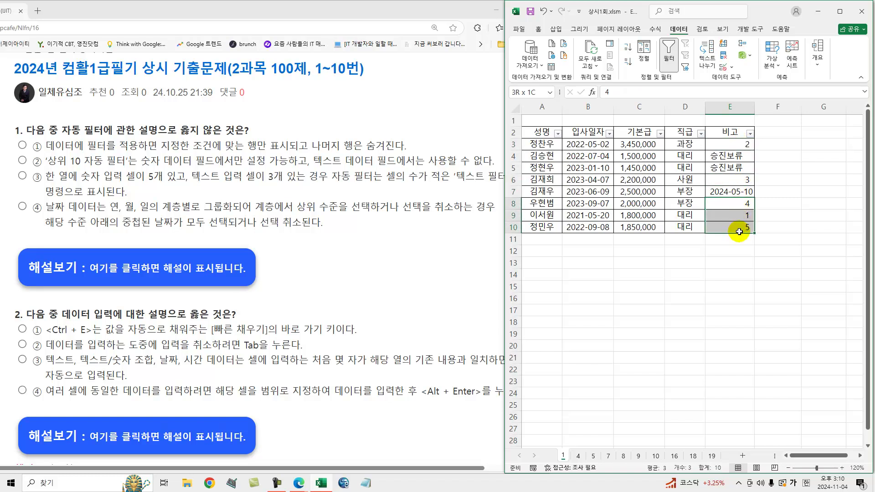
left_click_drag(730, 156, 730, 168)
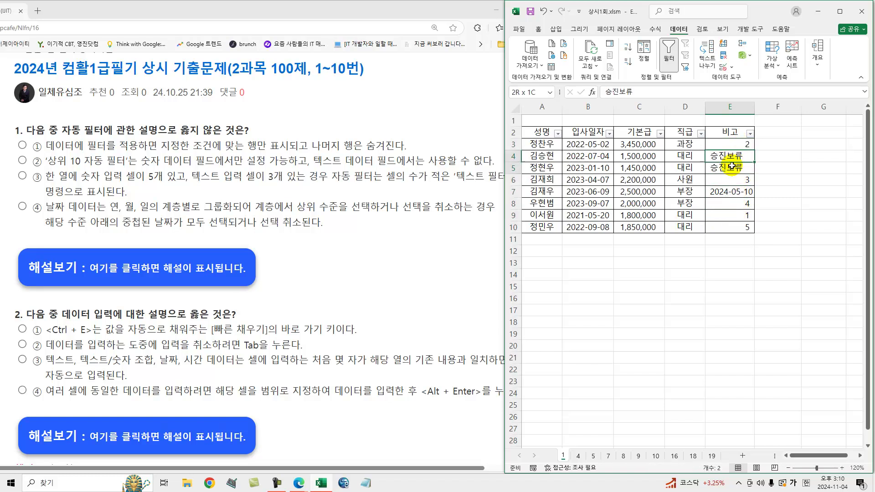
left_click(739, 144)
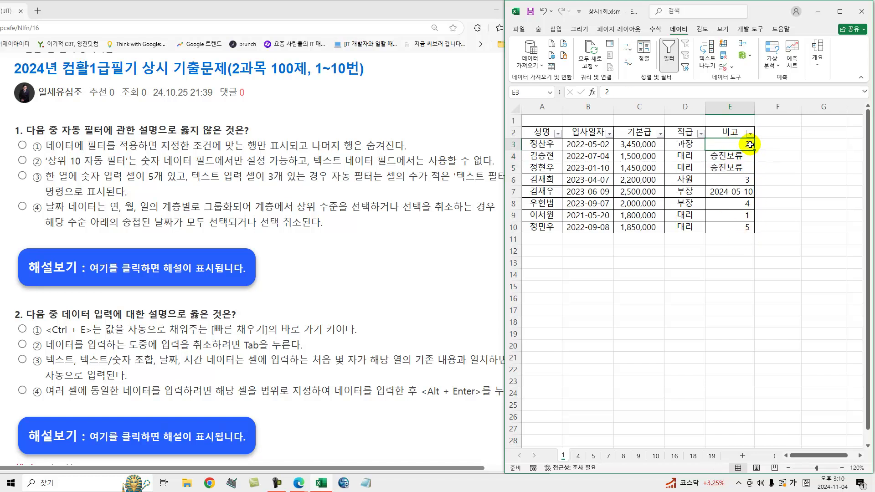
left_click(750, 133)
mouse_move(709, 231)
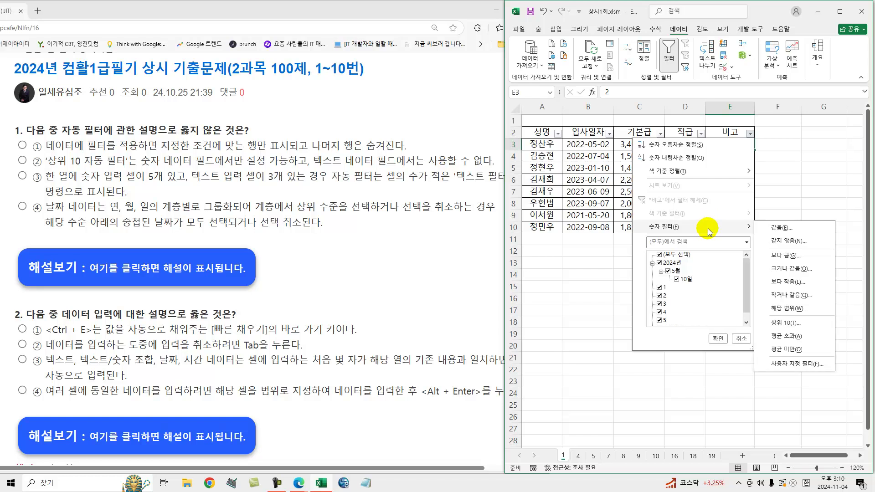
left_click(804, 162)
Fill 승진보류 from E5 down to E8 in the 비고 column and highlight the text cells E4:E8.
left_click(742, 168)
left_click_drag(754, 174, 751, 206)
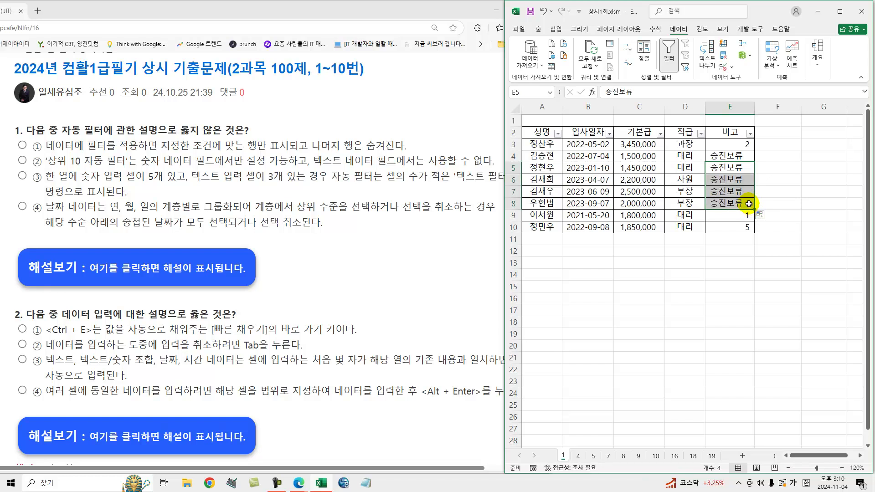
left_click_drag(728, 156, 729, 203)
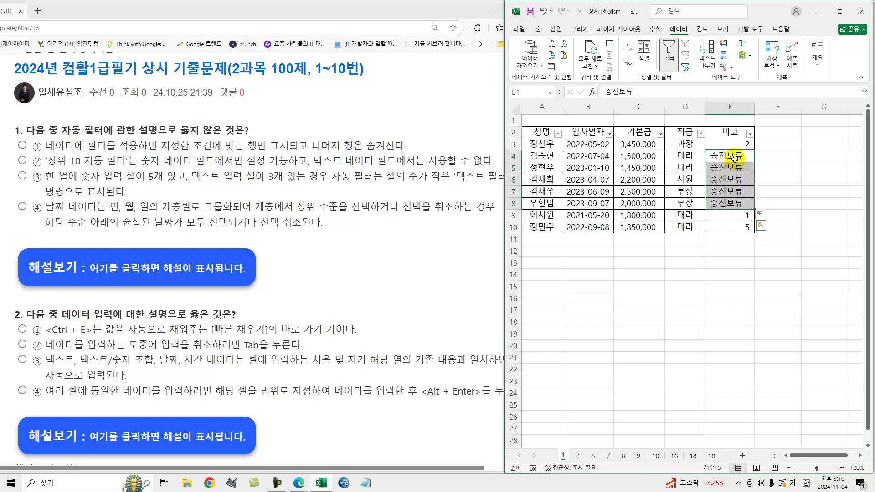
left_click(734, 158)
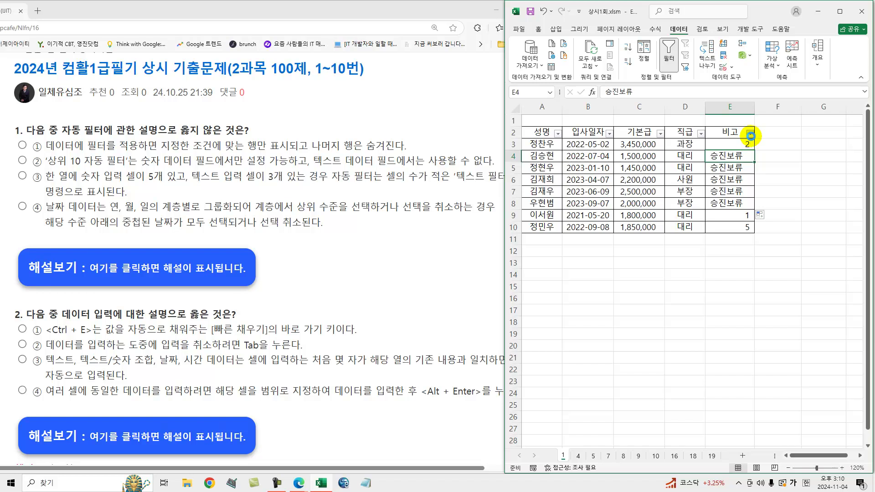
Show the 비고 column's text filter options, then undo the 승진보류 fill.
left_click(750, 136)
mouse_move(701, 227)
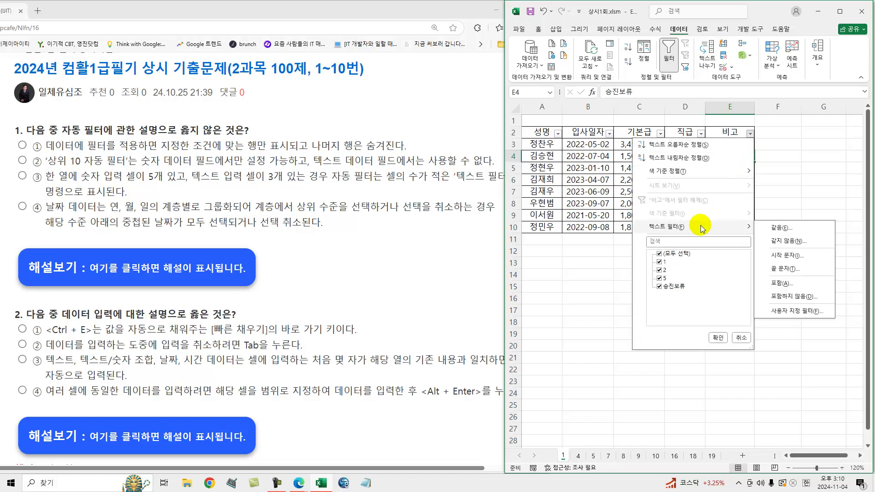
left_click(789, 167)
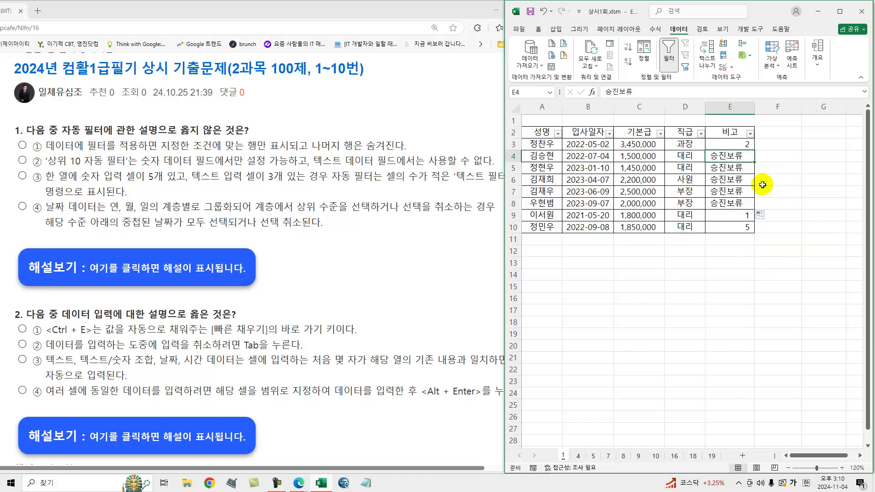
key("ctrl+z")
Fill a date series in the 비고 column from 2024-05-10 in E7 down to 2024-05-13 in E10.
left_click(744, 193)
left_click_drag(754, 198, 752, 230)
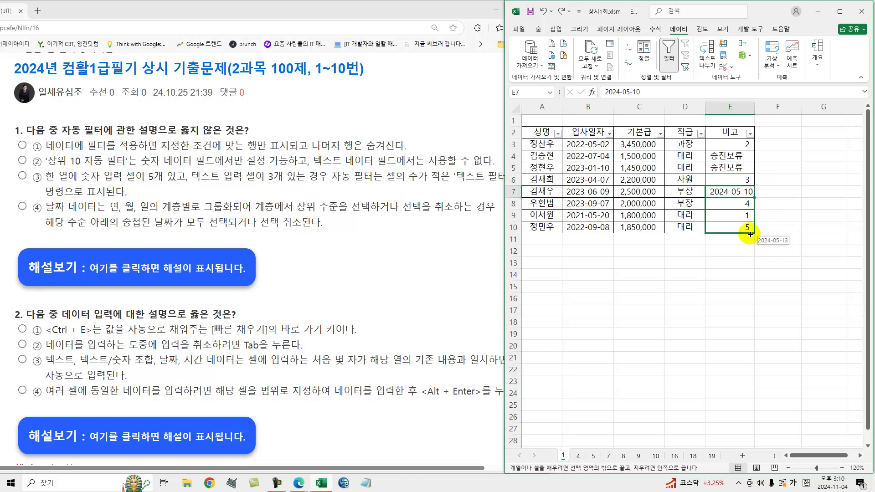
left_click(738, 195)
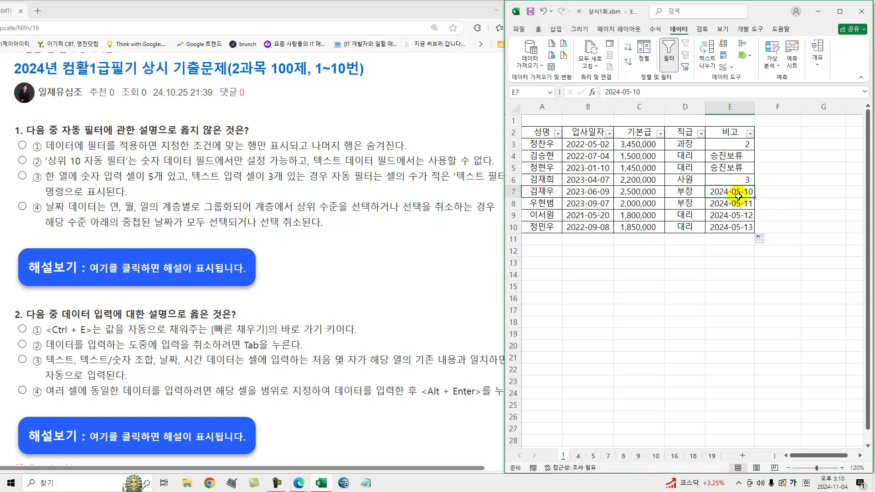
Show the 비고 column's date filter options, then mark ③ as the answer to question 1 in the browser.
left_click(750, 134)
mouse_move(709, 227)
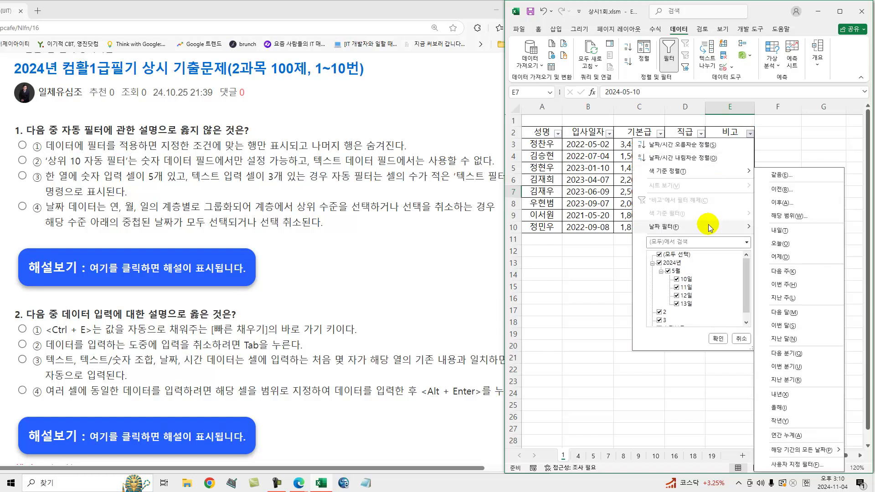
left_click(393, 193)
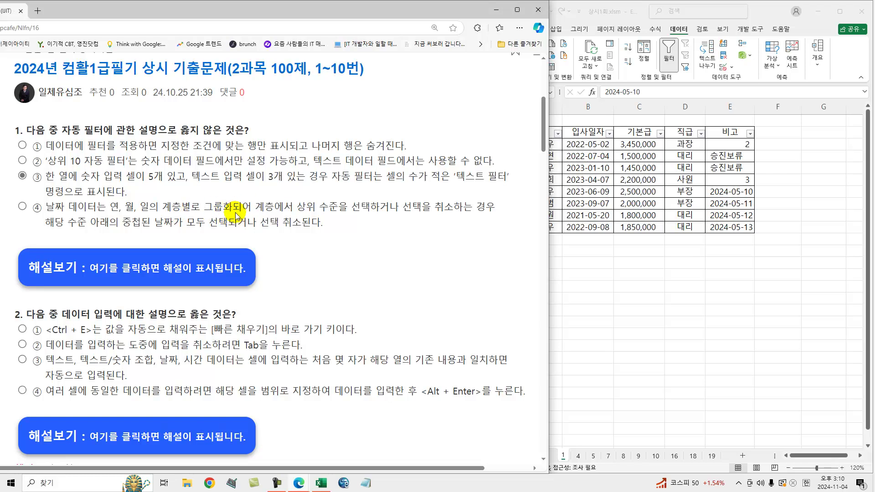
Expand 2023년 in the 입사일자 filter list in Excel, try clearing 1월, and return to answer ④ in the browser without applying.
left_click(625, 237)
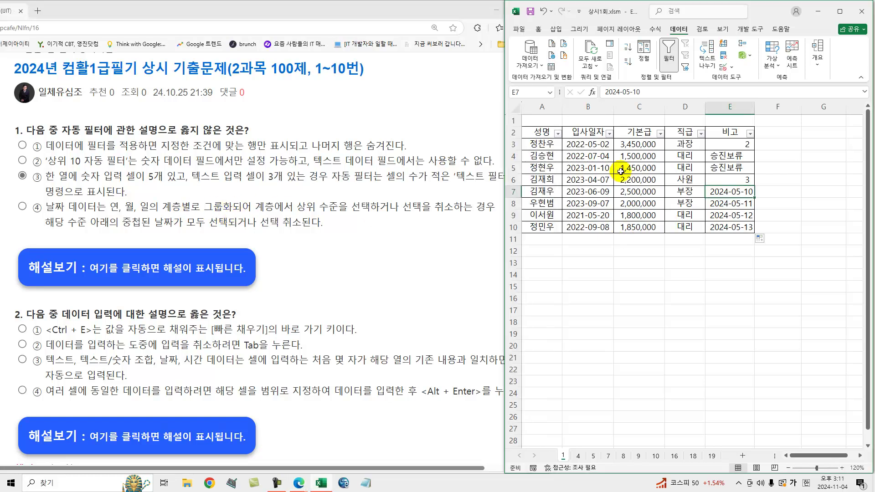
left_click(610, 134)
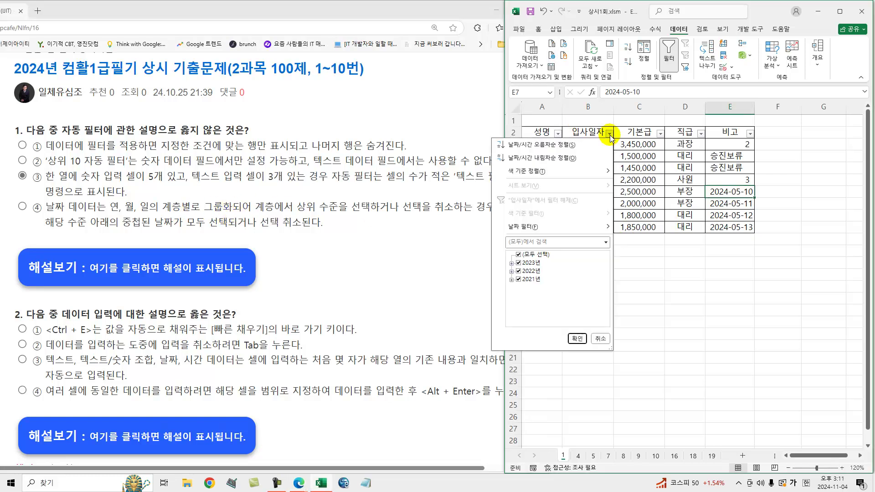
left_click(511, 263)
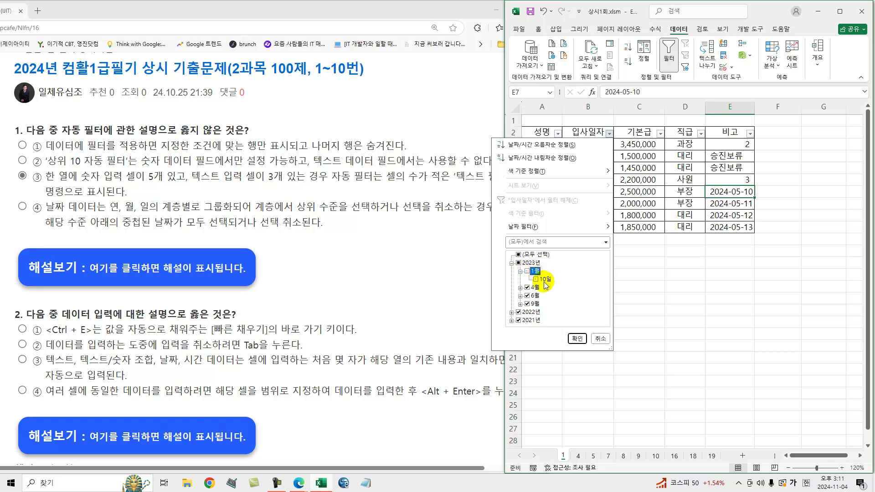
left_click(360, 216)
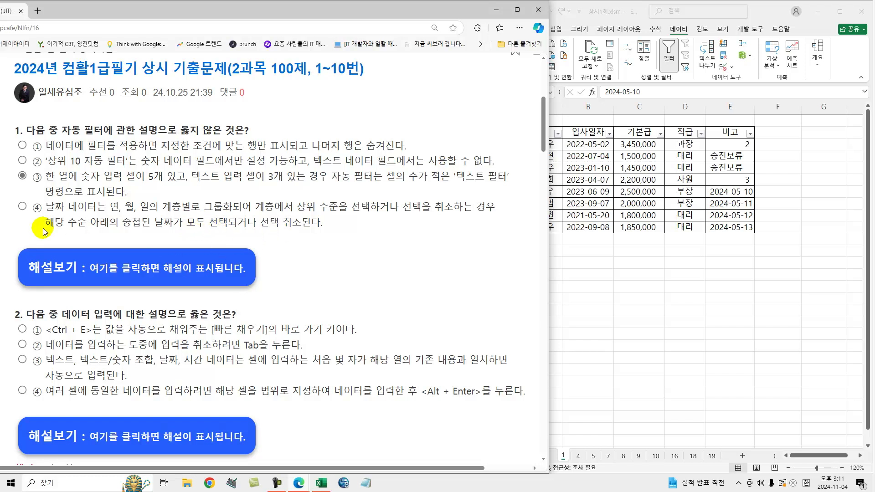
Show the explanation of question 1 and underline its key phrases on columns mixing dates, numbers and text.
left_click(103, 265)
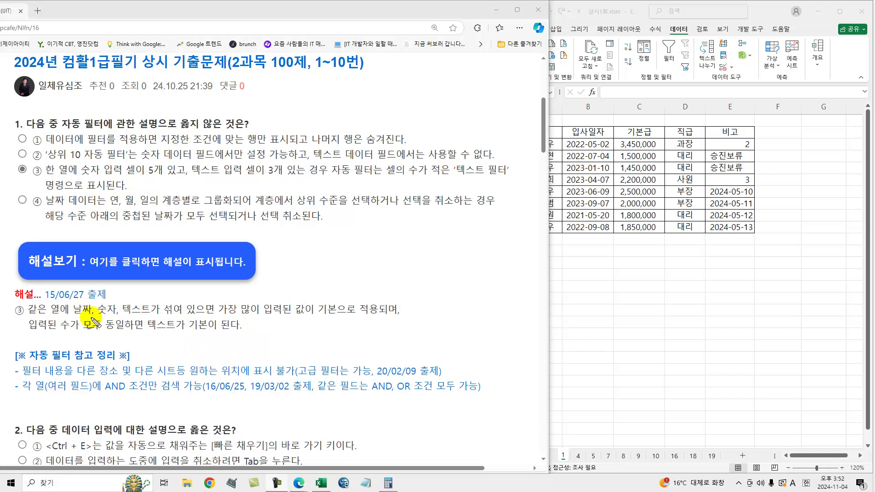
left_click_drag(73, 318, 169, 318)
left_click_drag(258, 317, 320, 319)
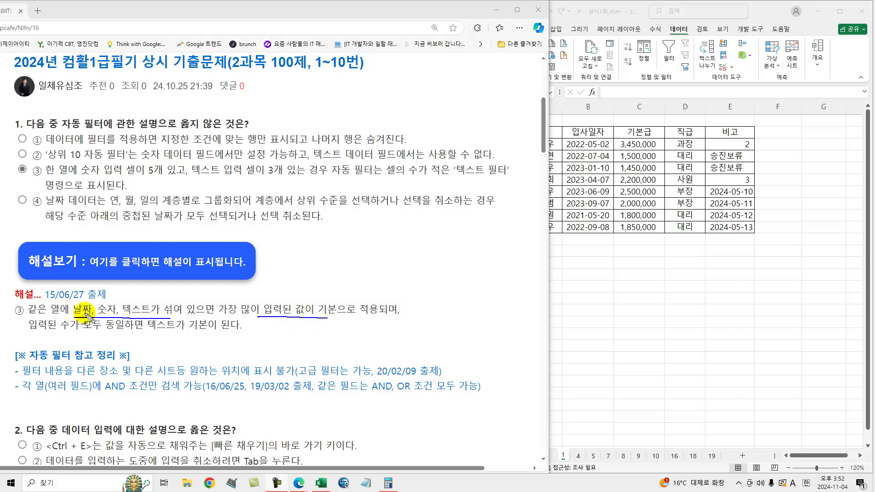
mouse_move(73, 317)
left_mouse_down()
mouse_move(98, 318)
mouse_move(104, 333)
mouse_move(221, 333)
left_mouse_up()
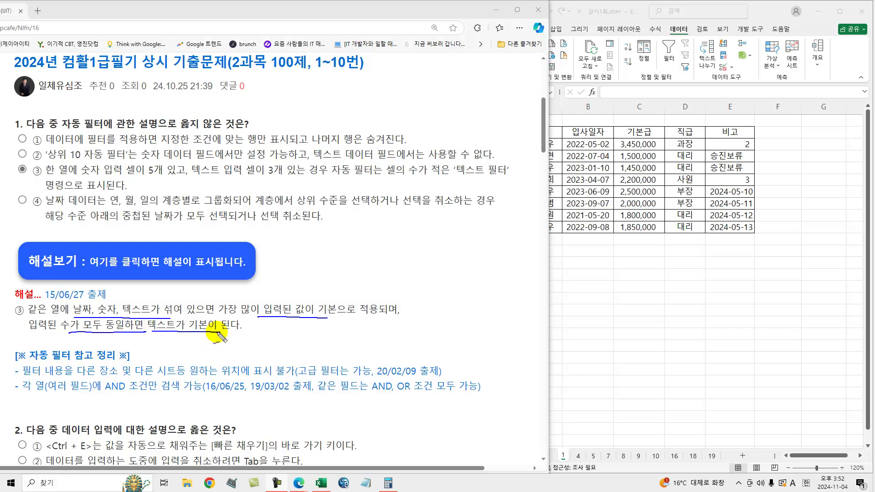
left_click_drag(131, 332, 199, 332)
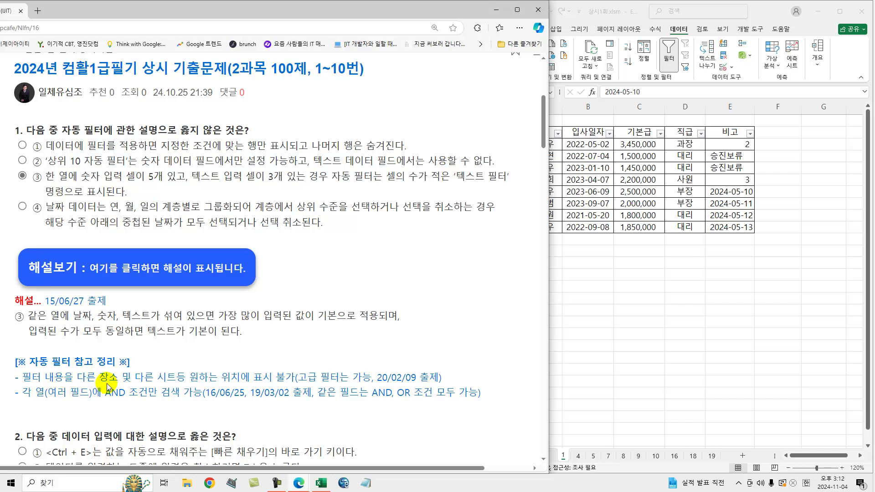
Filter the 성명 column in Excel with a custom text filter using the condition 시작 문자 and the value 김.
left_click(662, 248)
left_click(654, 192)
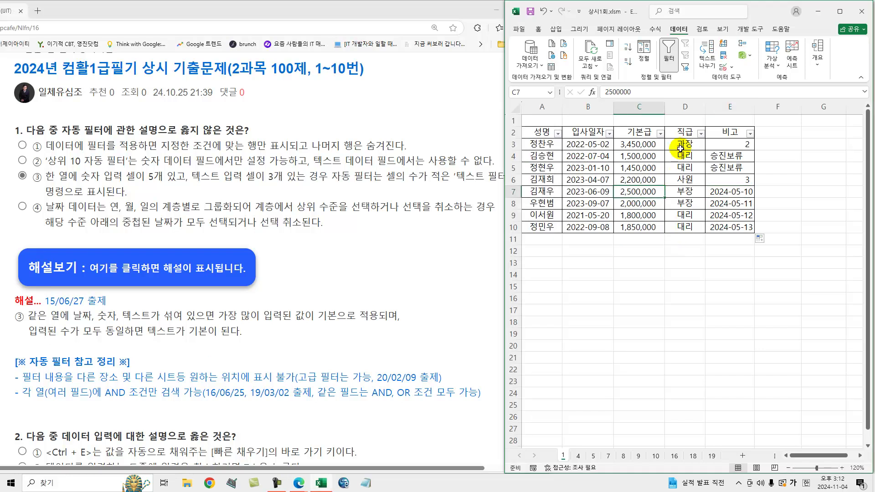
left_click(557, 133)
mouse_move(494, 228)
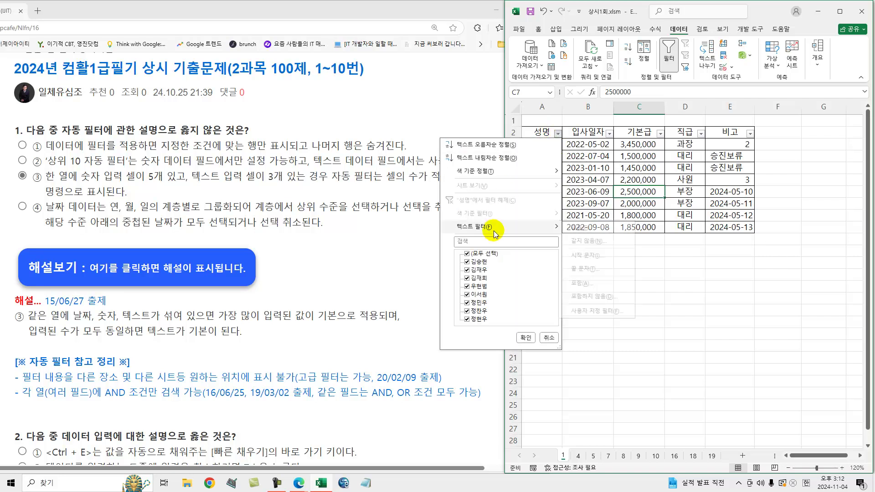
left_click(584, 314)
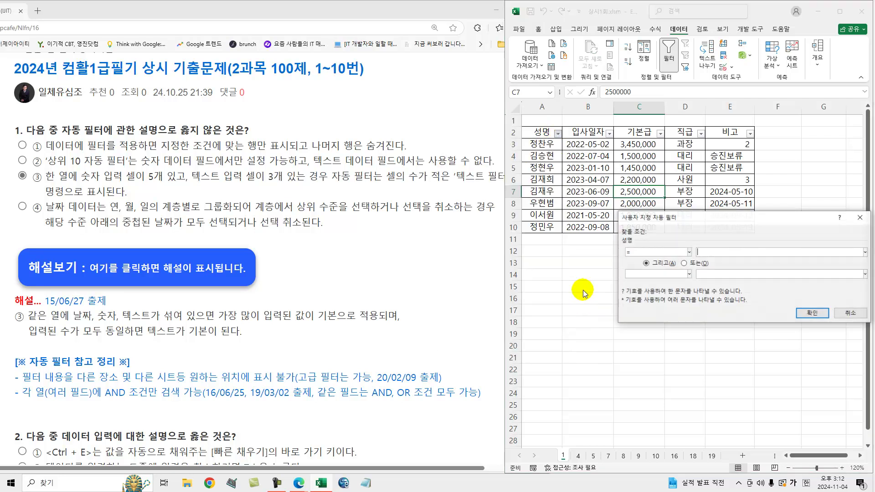
left_click(690, 252)
left_click_drag(688, 269, 688, 273)
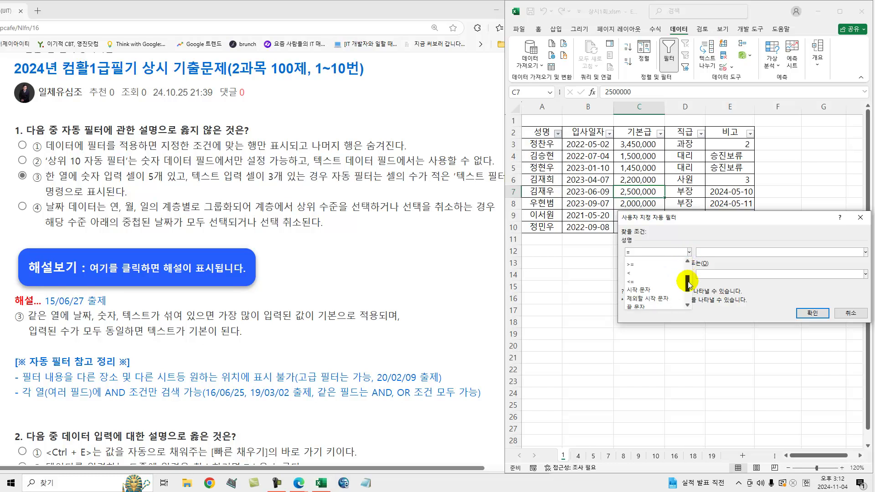
left_click(653, 290)
left_click(719, 253)
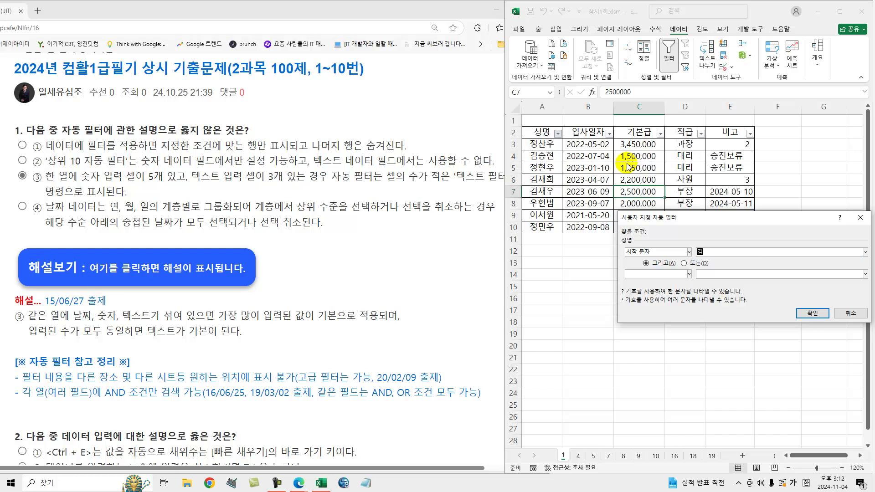
left_click(803, 313)
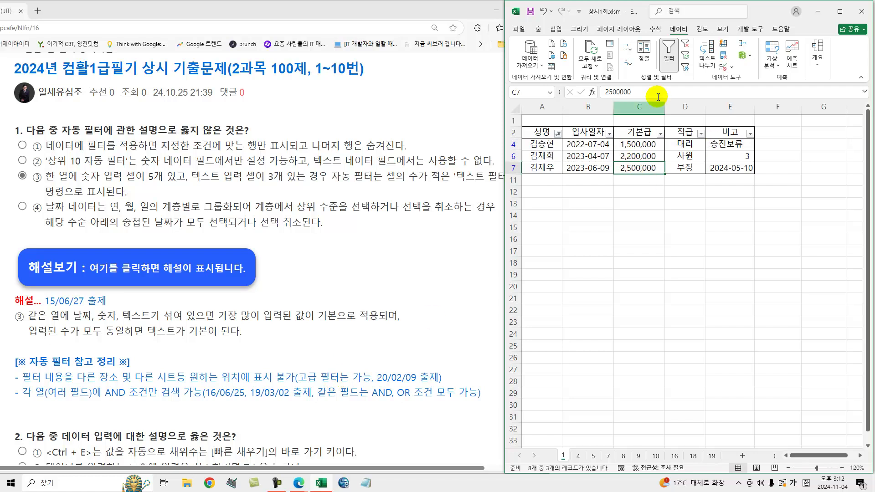
Turn off the automatic filter on the table and select empty cell A13 below it.
left_click(669, 60)
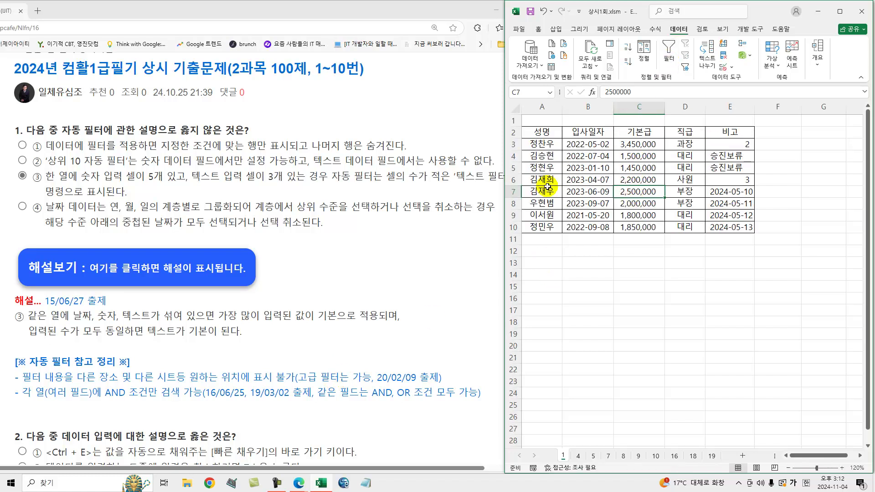
left_click(544, 261)
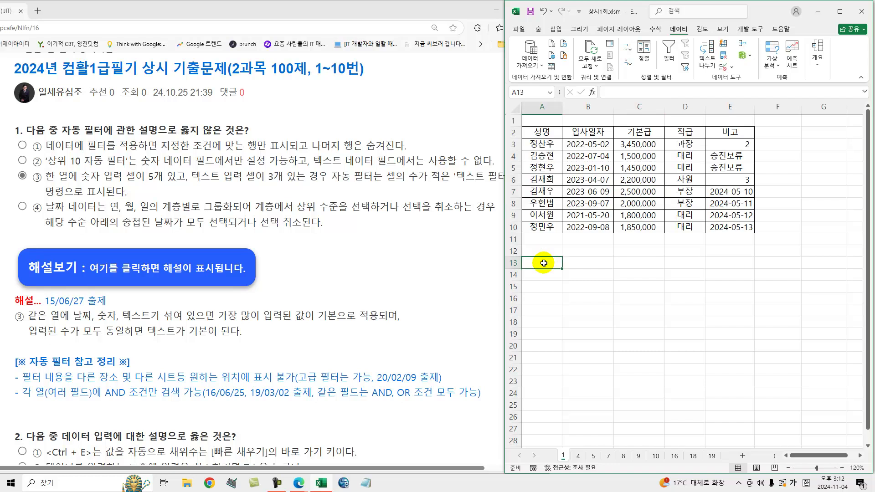
Enter an advanced filter criteria range with the heading 성명 in A13 and the condition 김* in A14.
type("성명")
key("Return")
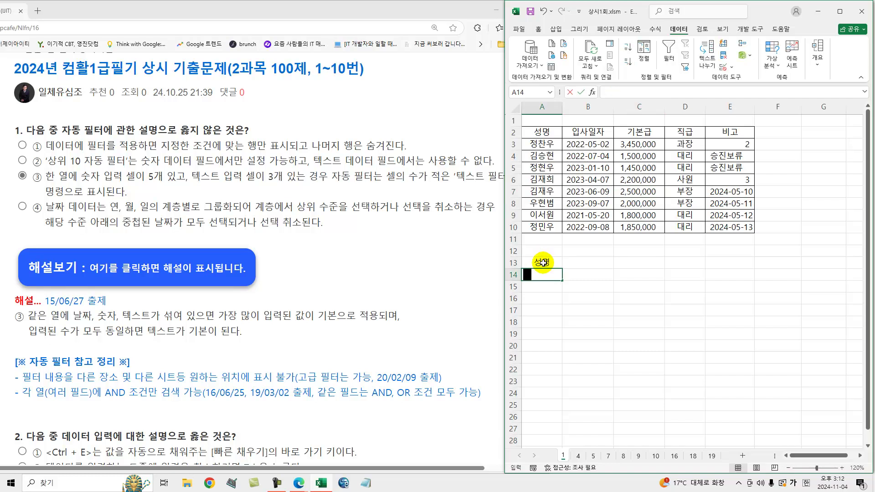
type("김*")
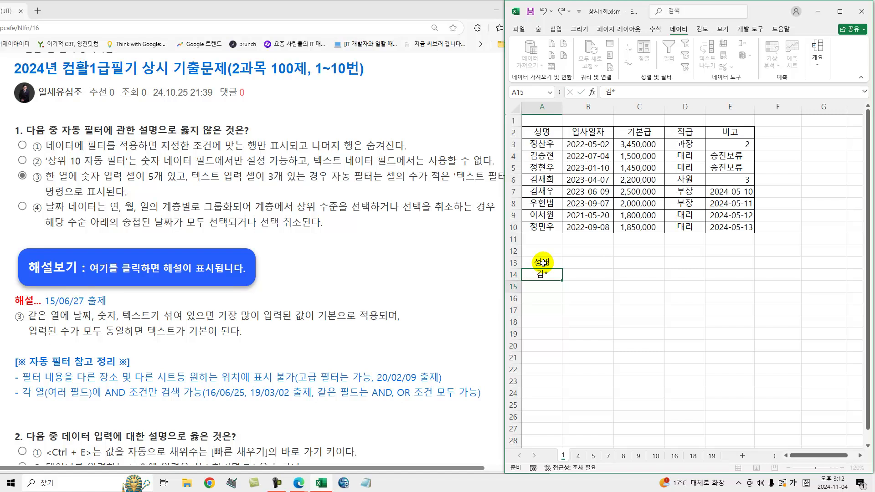
key("Return")
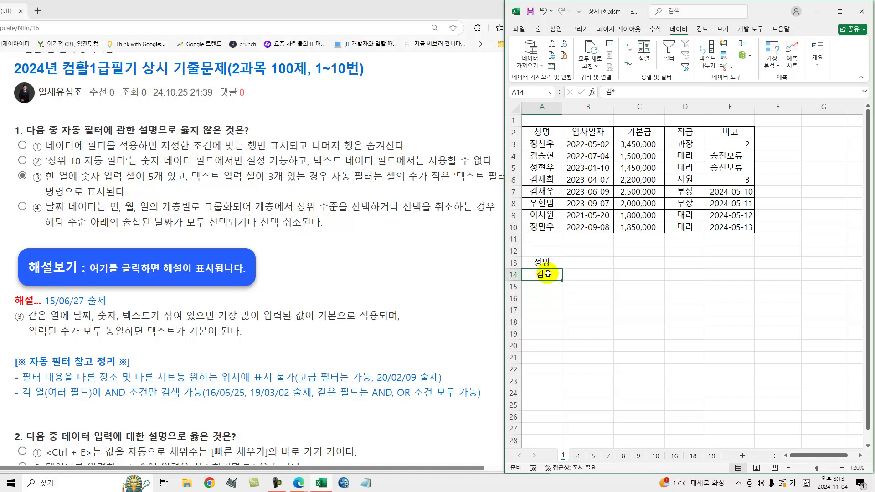
Run an advanced filter on A2:E10 with criteria A13:A14, copying the results to A17, and select the copied table.
left_click(605, 175)
left_click(686, 69)
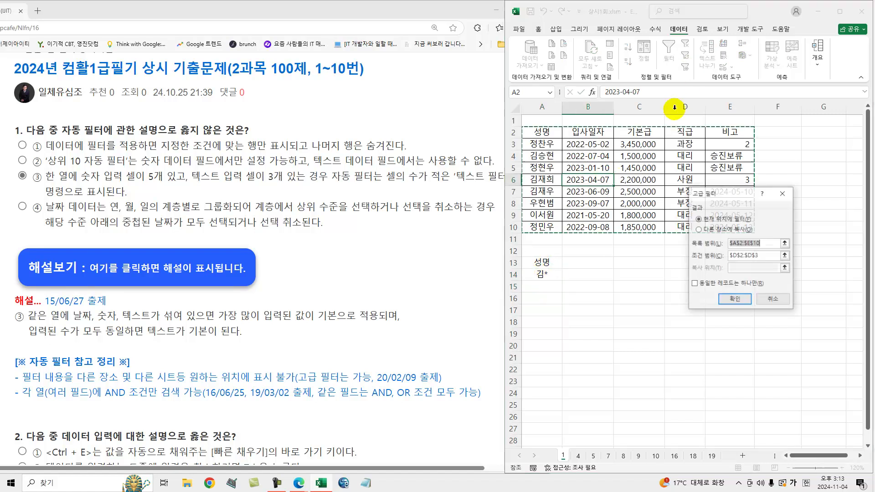
left_click(719, 231)
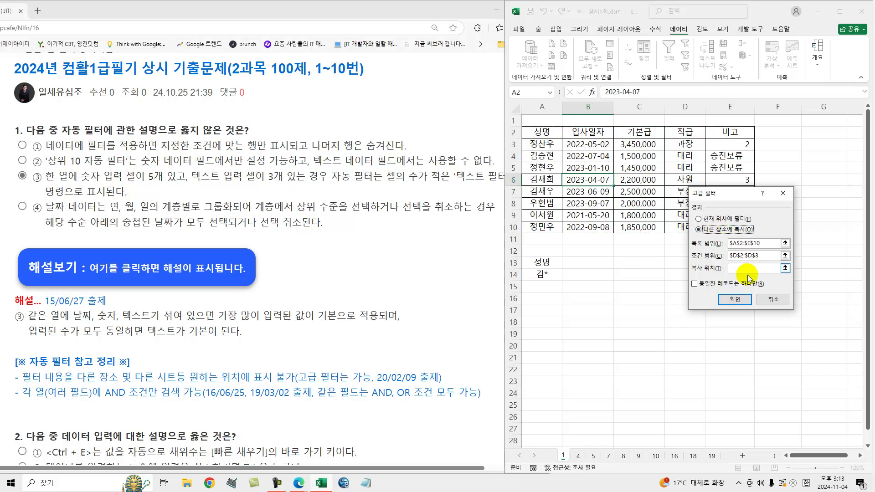
key("Tab")
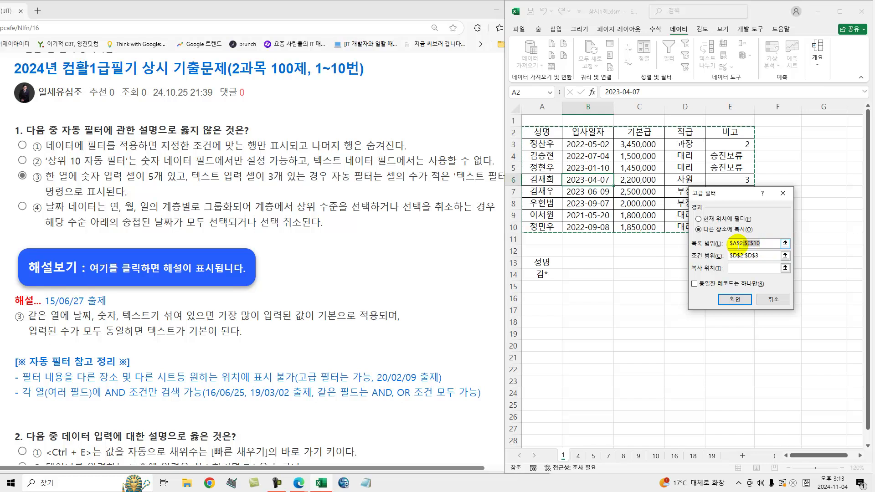
left_click(764, 258)
left_click_drag(542, 263, 542, 276)
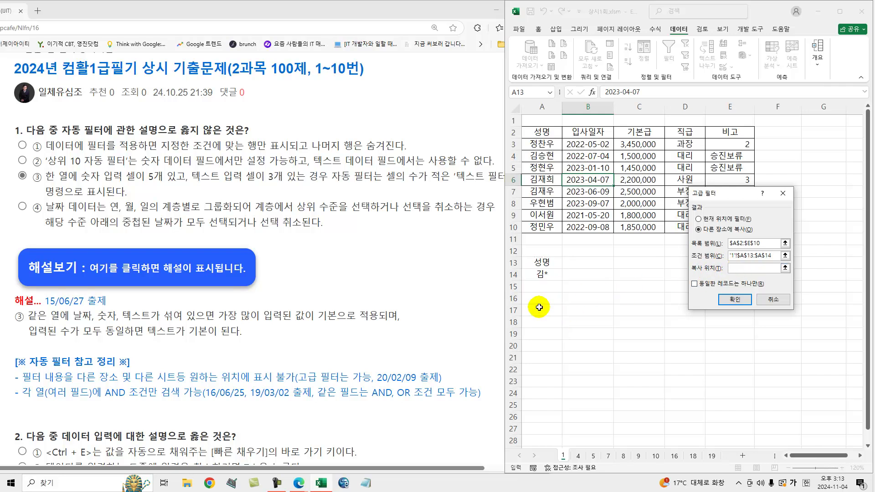
left_click(733, 299)
left_click_drag(540, 311, 735, 356)
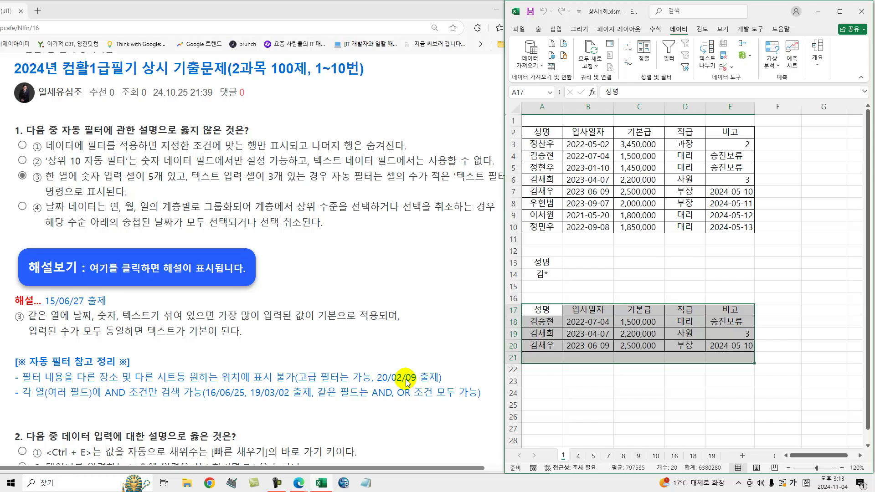
Delete rows 13 to 21 containing the filter criteria and the copied results.
left_click(545, 222)
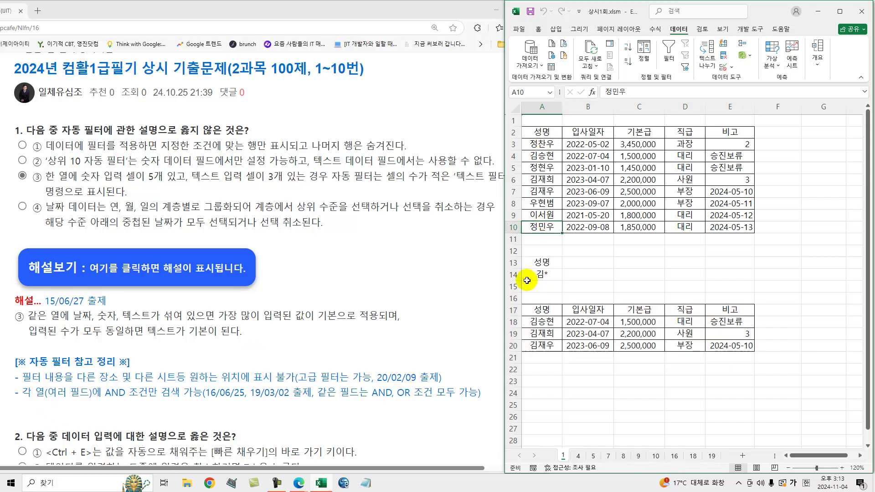
left_click_drag(512, 263, 512, 346)
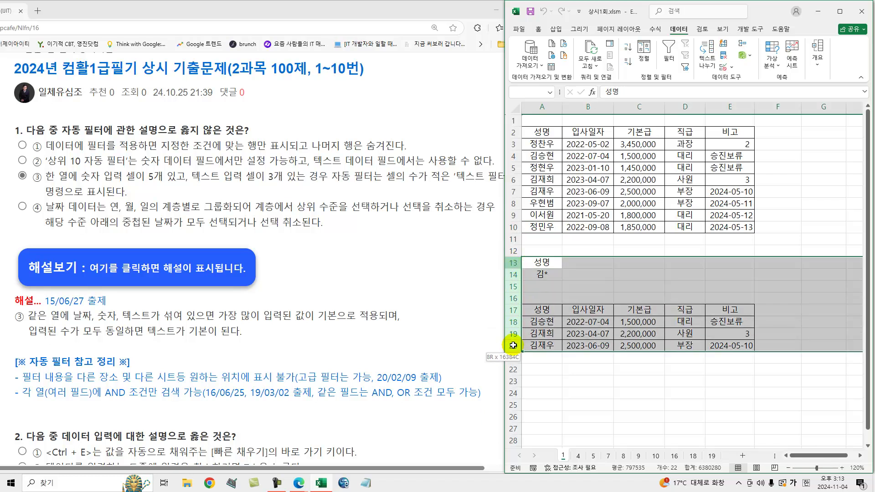
left_click_drag(512, 262, 517, 355)
right_click(549, 322)
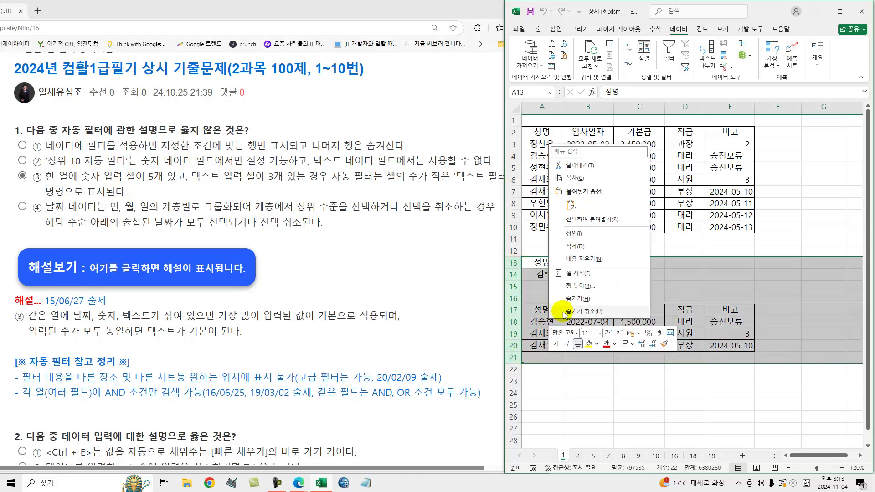
left_click(589, 246)
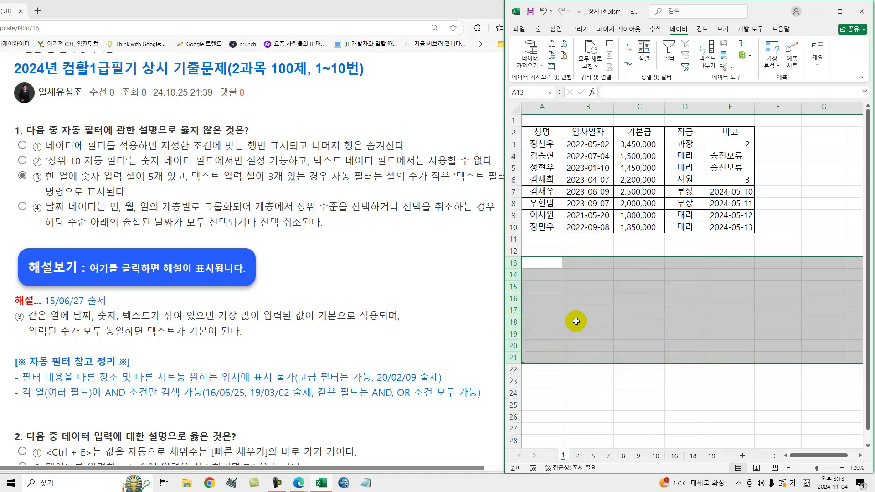
Turn on the automatic filter for the table, look into the 성명 filter list, and close it without filtering.
left_click(576, 321)
left_click(670, 53)
left_click(558, 133)
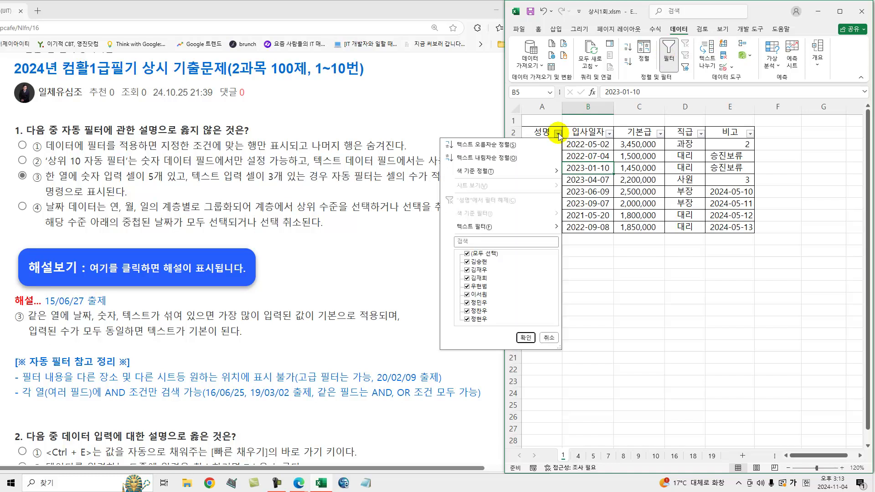
left_click(586, 240)
Point out the 성명 cells starting with 김 and the 직급 cells of the same rows by selecting them.
left_click_drag(543, 180, 542, 191)
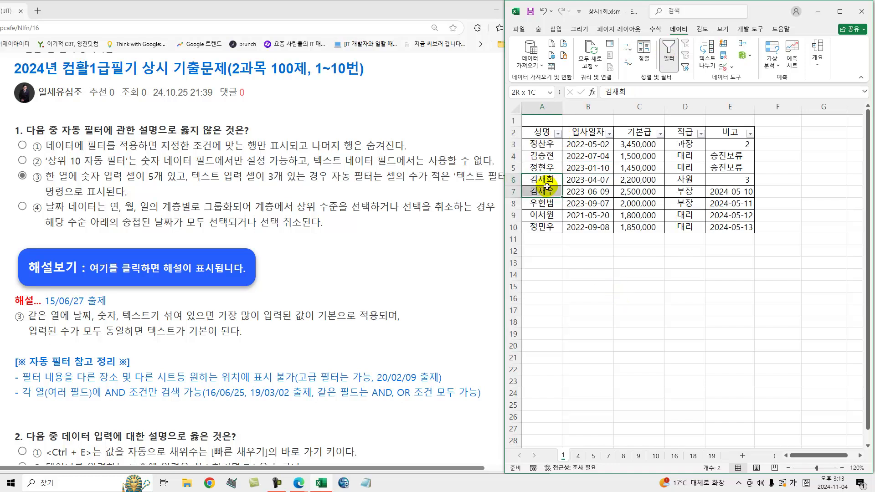
left_click(541, 156, "ctrl")
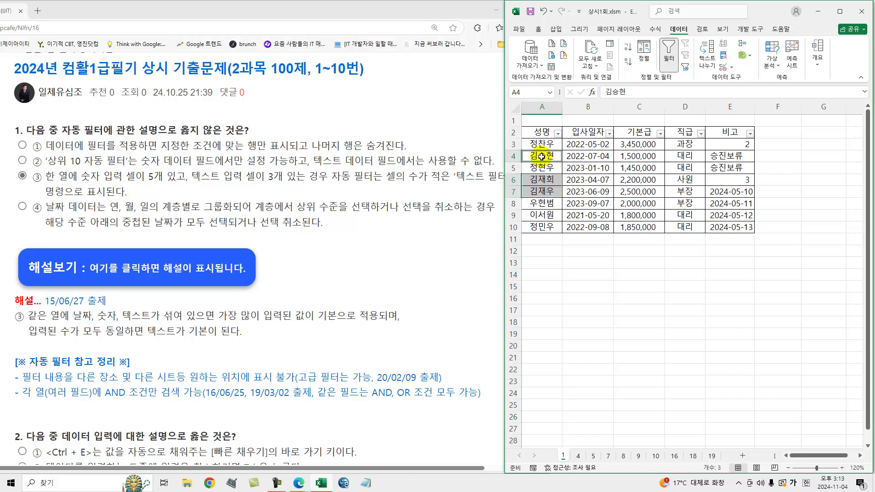
left_click_drag(534, 160, 700, 158)
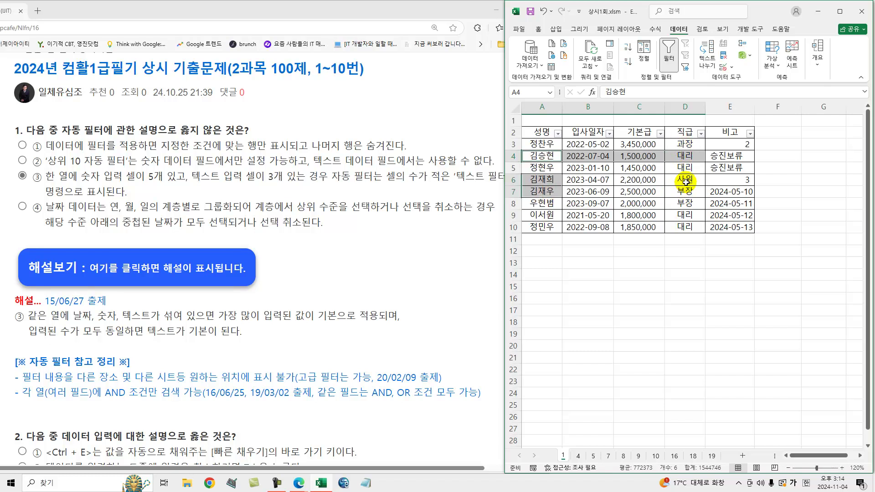
left_click_drag(686, 181, 686, 191)
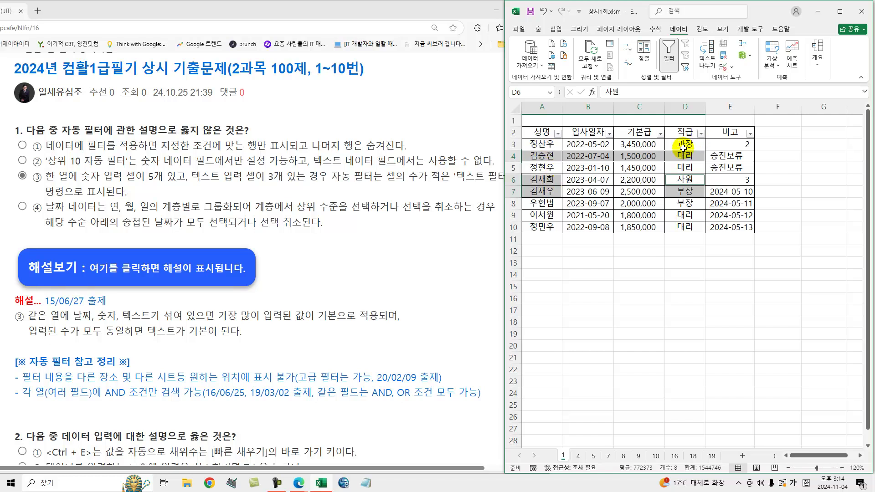
left_click(608, 180)
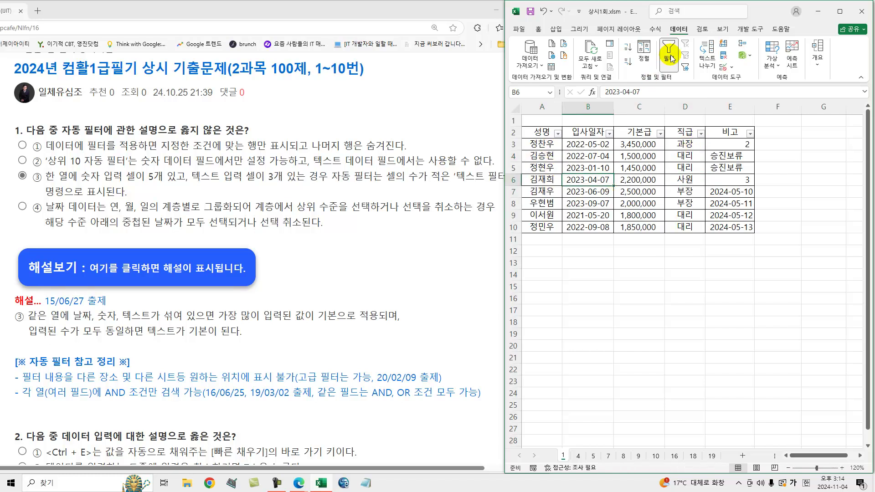
Filter the 성명 column again with the custom condition 시작 문자 and the value 김, and select the filtered names.
left_click(557, 133)
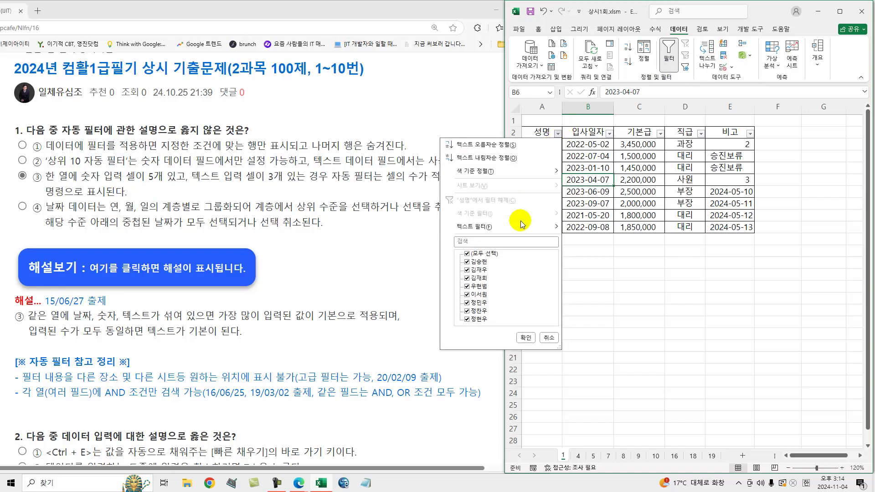
mouse_move(520, 228)
left_click(592, 311)
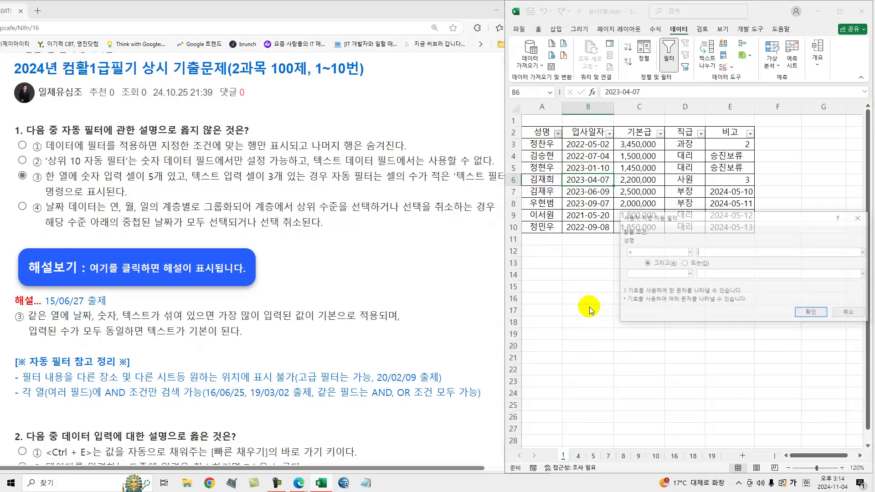
left_click(688, 252)
left_click_drag(688, 265, 688, 288)
left_click(639, 279)
left_click(710, 252)
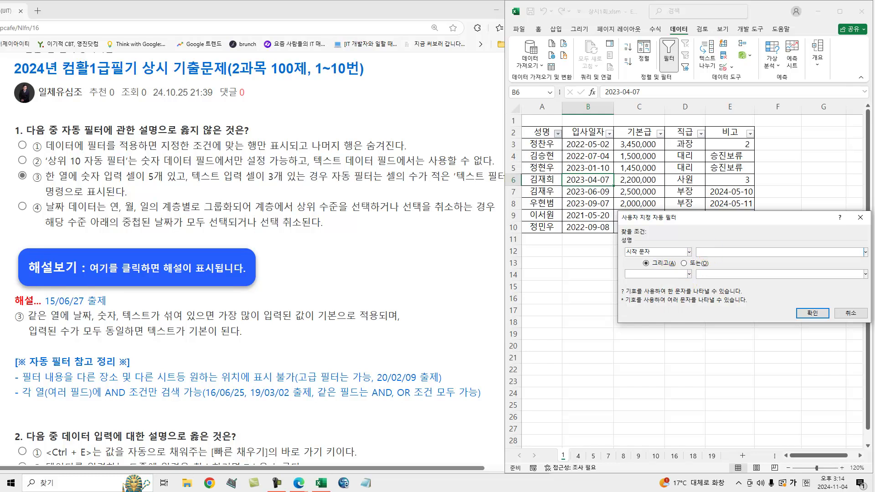
left_click(812, 313)
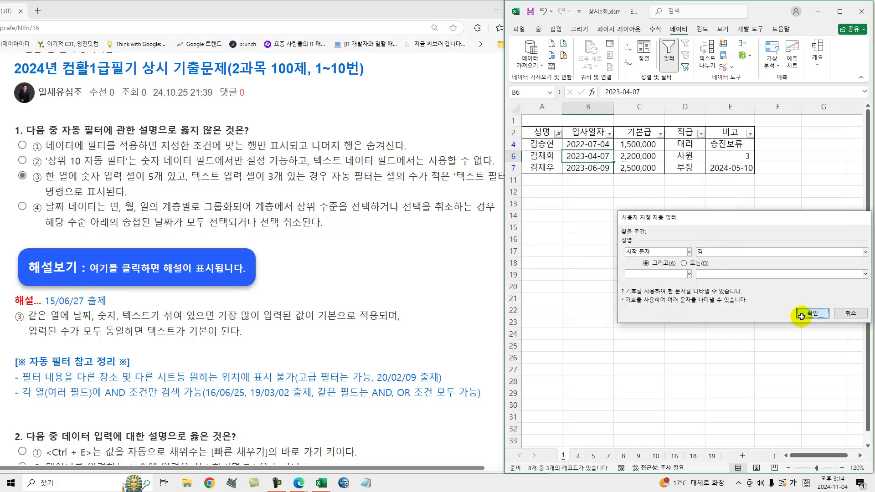
left_click_drag(544, 144, 545, 168)
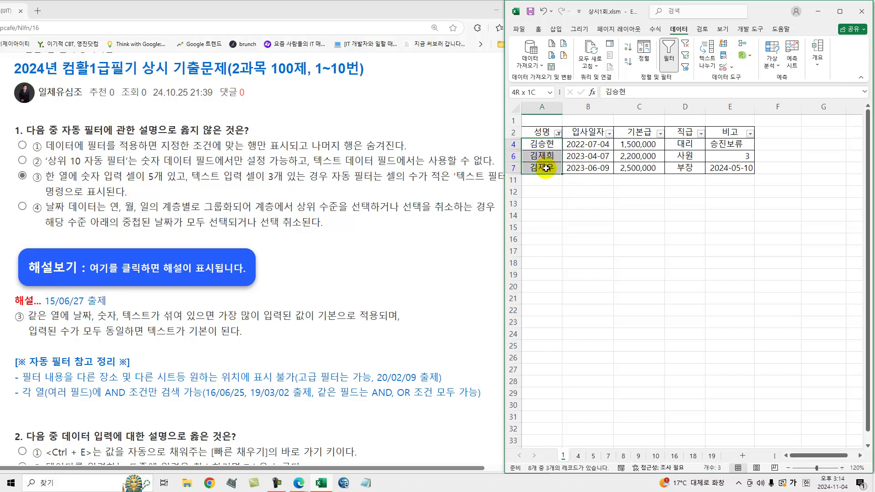
Check the 직급 filter list, reopen the 성명 custom filter and switch its condition operator between 또는 and 그리고.
left_click(701, 133)
left_click(701, 134)
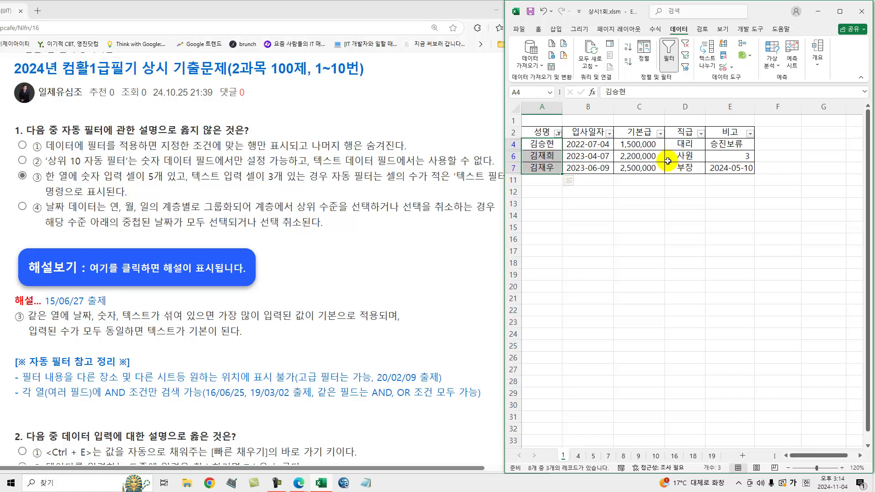
left_click(557, 134)
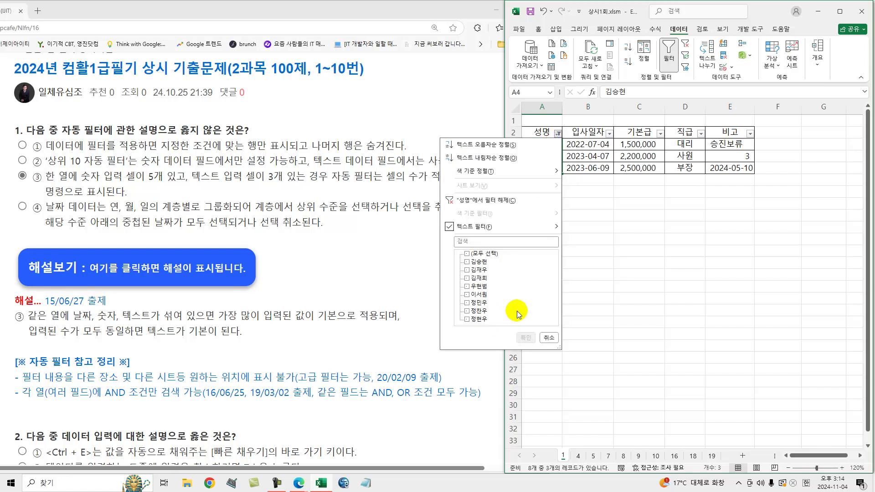
mouse_move(494, 227)
left_click(585, 313)
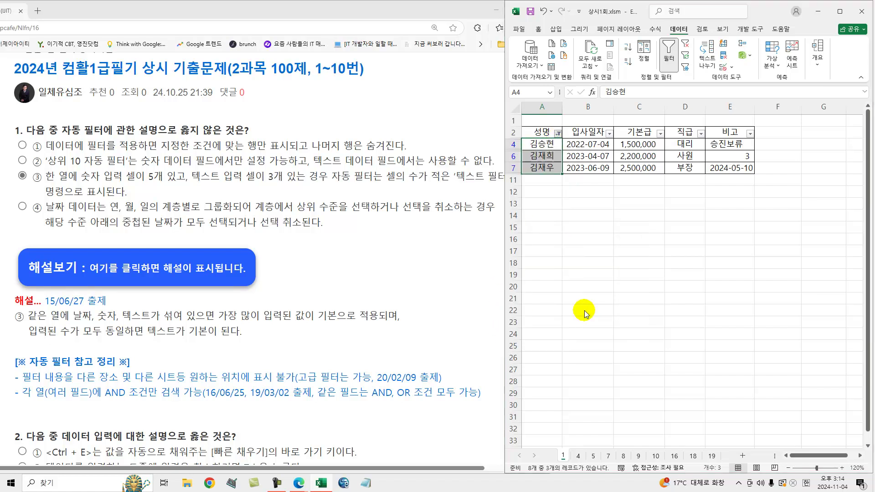
type("김")
left_click(693, 264)
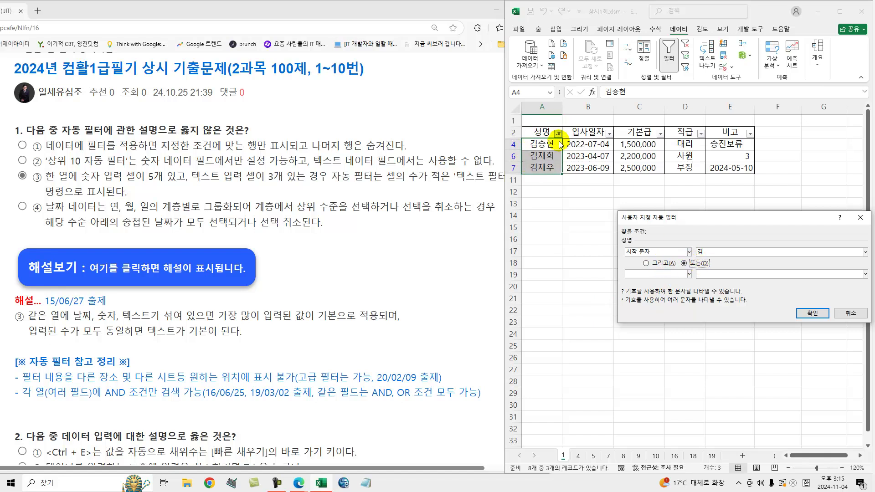
left_click(659, 264)
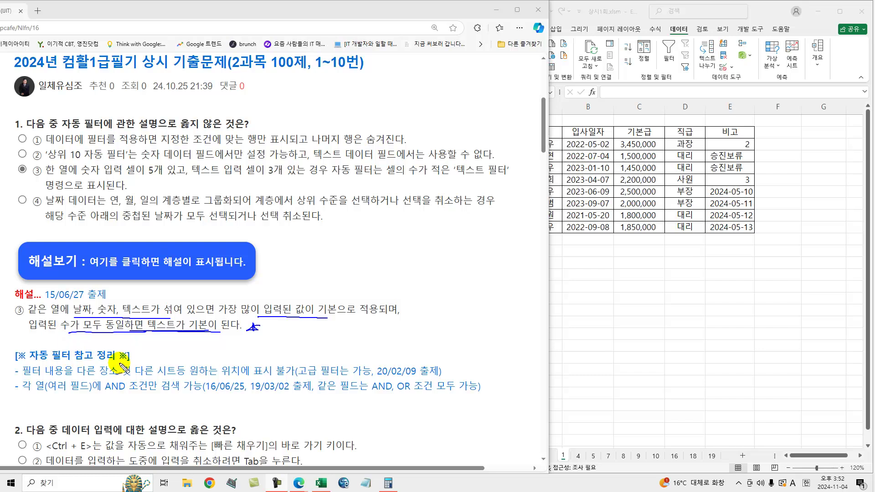
In the browser, tick the automatic filter notes heading, clear the drawn marks, and hide question 1's explanation to reach question 2.
left_click_drag(140, 356, 155, 352)
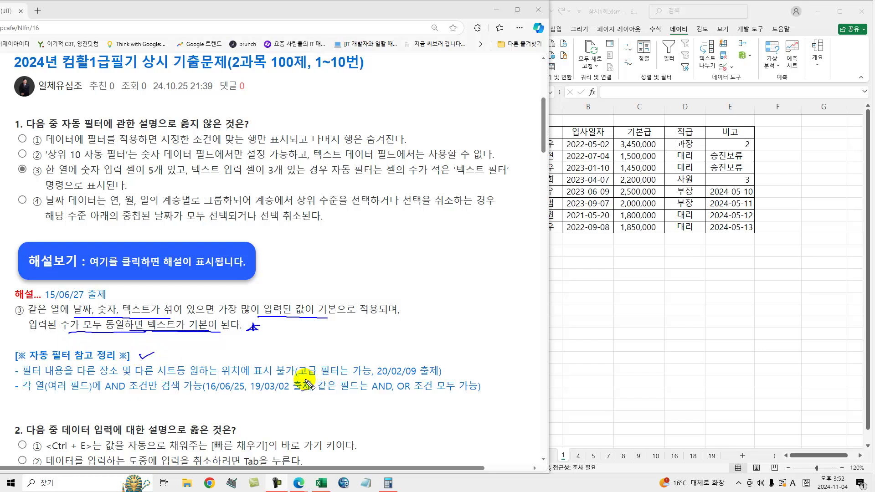
key("Escape")
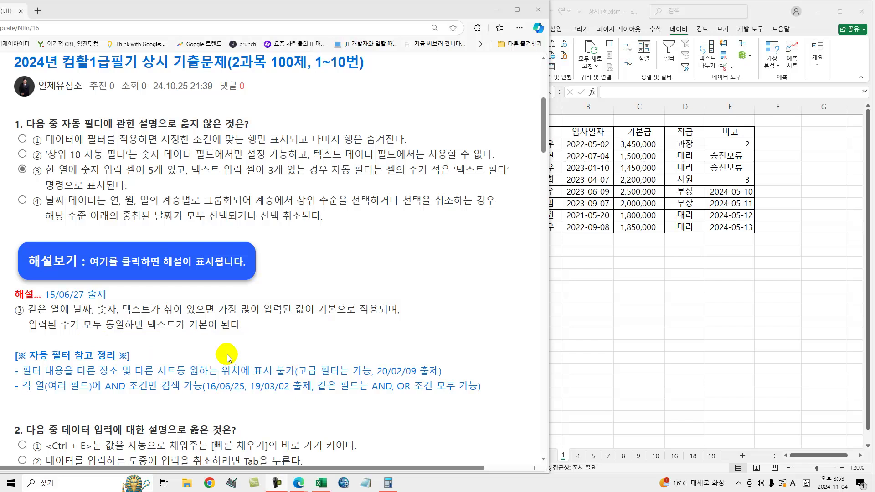
left_click(175, 263)
scroll(163, 329, "down", 4)
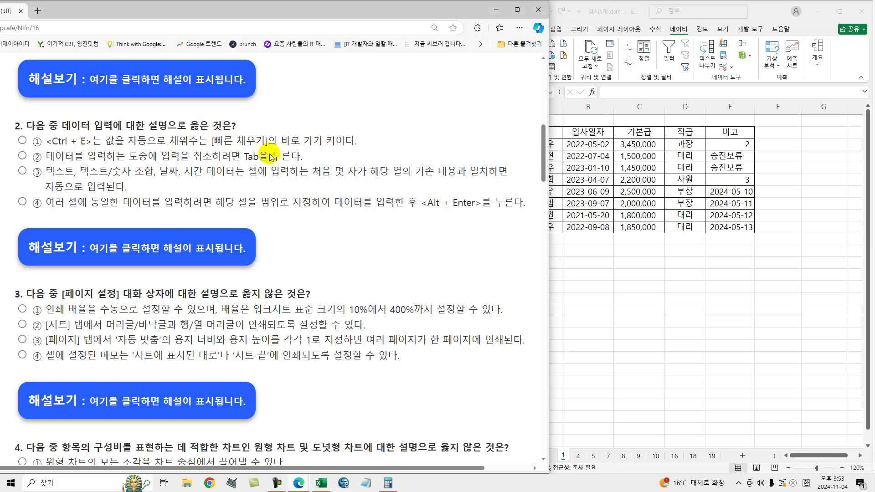
In the workbook, point out the empty cells beside the table and the 직급 and 비고 data by selecting them.
left_click(745, 169)
left_click(772, 146)
left_click(812, 146)
left_click_drag(687, 145, 737, 217)
left_click(774, 146)
left_click(774, 145)
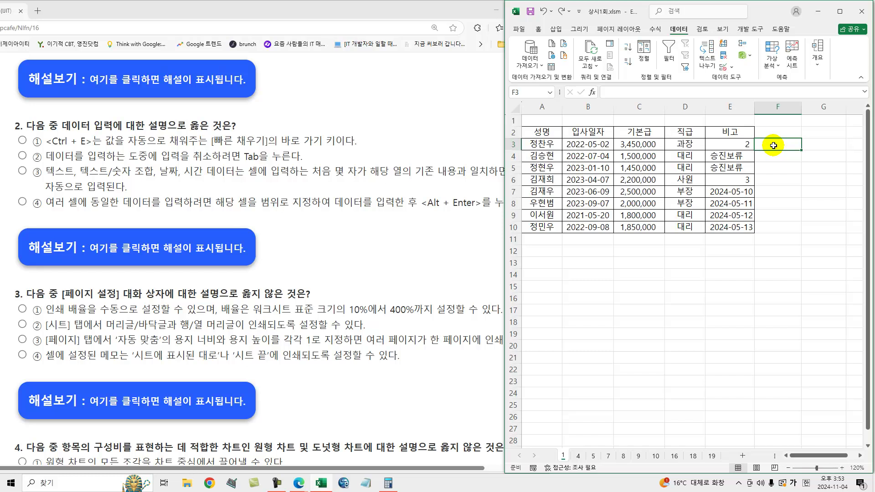
Enter 과장 in G3, one column away from the table, try to Flash Fill from G4, and clear G3.
left_click(808, 147)
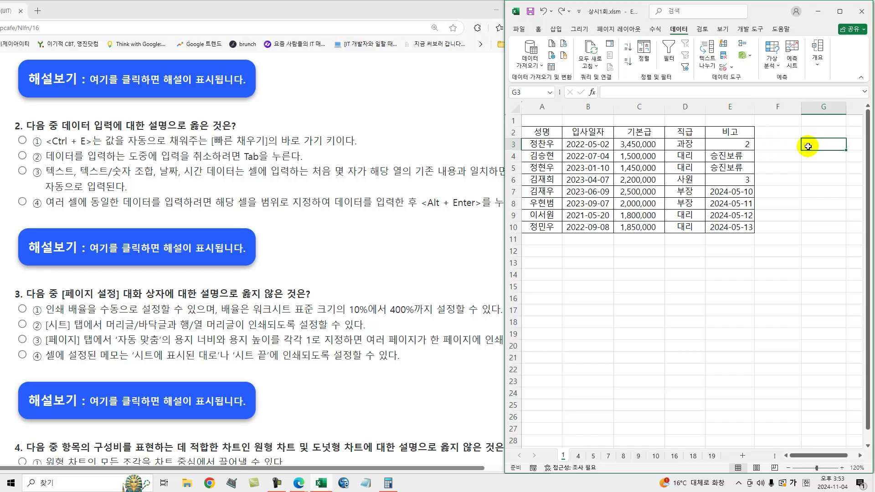
type("과장")
key("Return")
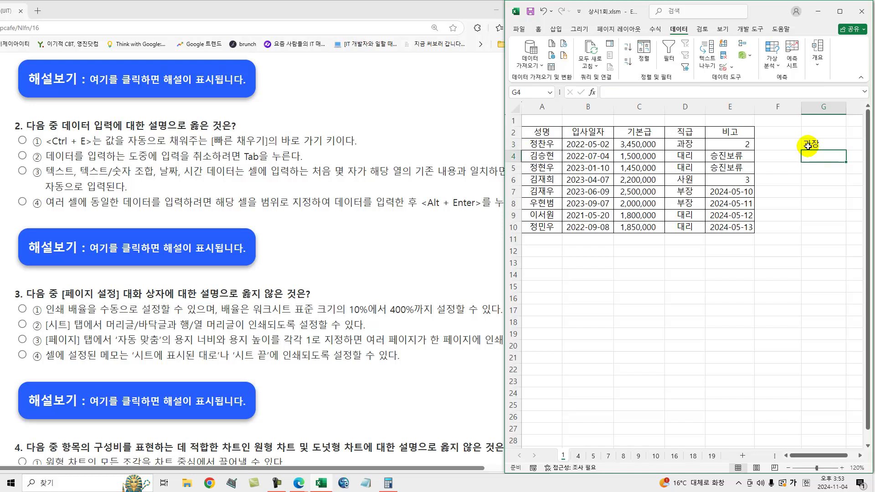
key("ctrl+e")
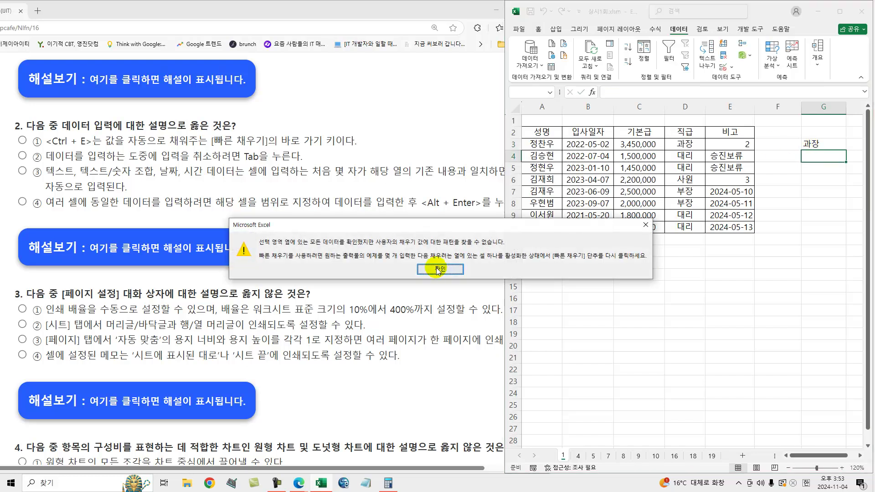
left_click(437, 270)
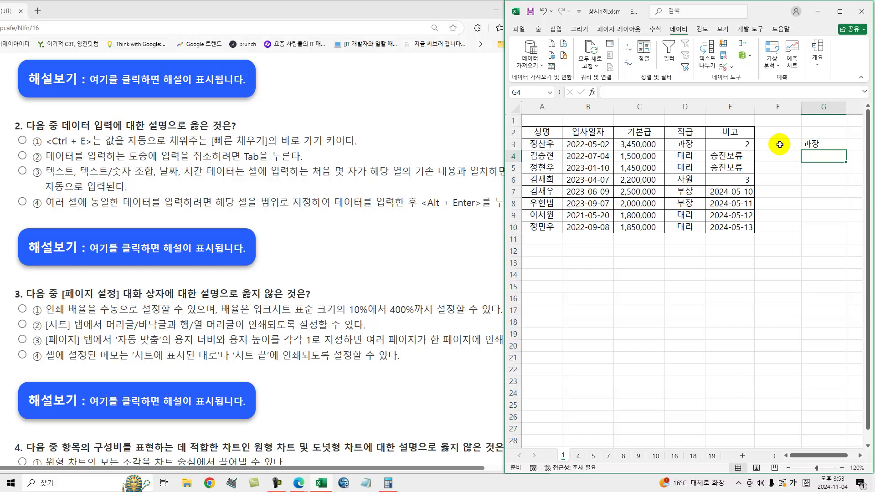
left_click(809, 143)
key("Delete")
Enter 과장 in F3, directly beside the table, and Flash Fill the 직급 values down column F.
left_click(783, 144)
left_click_drag(720, 135, 726, 223)
left_click(777, 145)
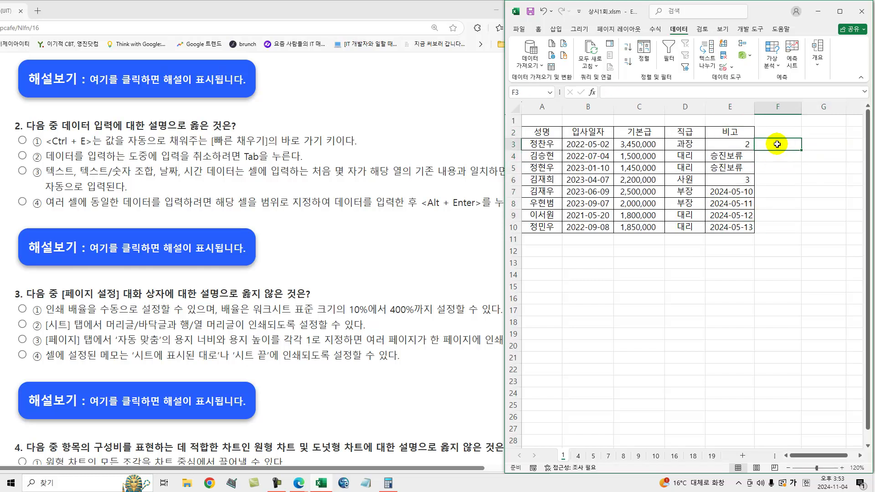
type("고")
type("장")
key("Return")
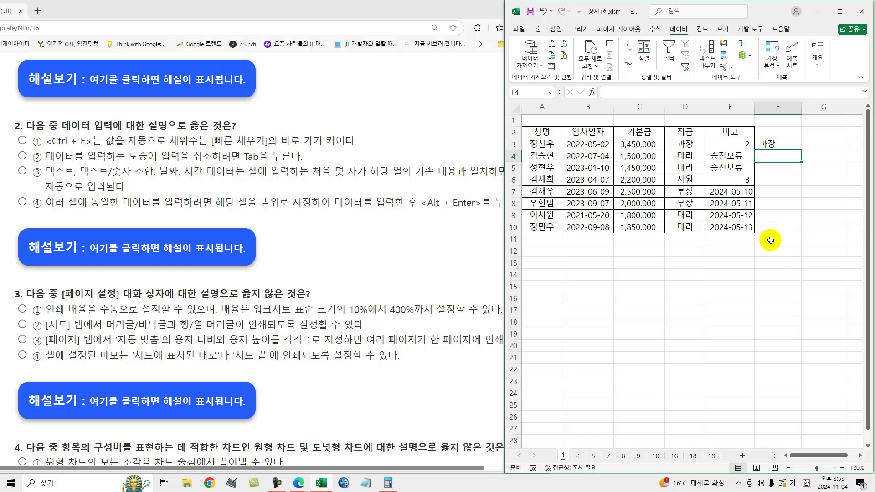
key("ctrl+e")
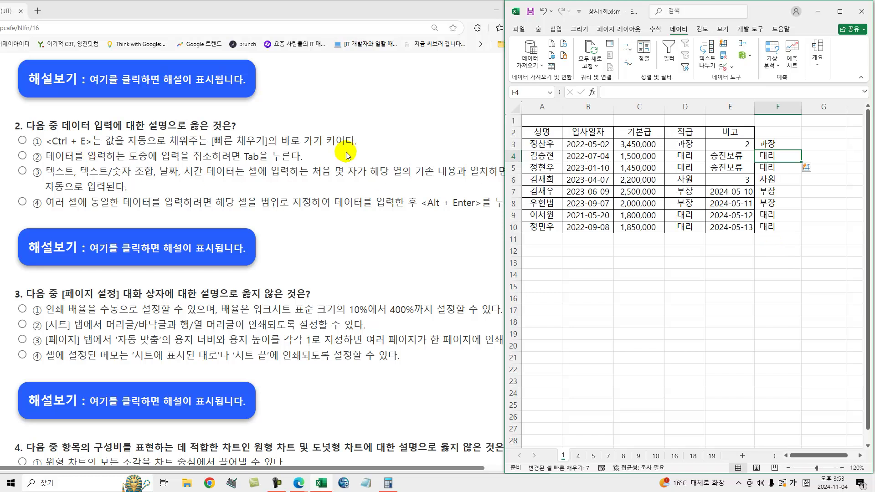
Enter the first employee's name in F3, Flash Fill the 성명 values down column F, and clear F3:F10.
left_click(781, 144)
type("정ㅊ")
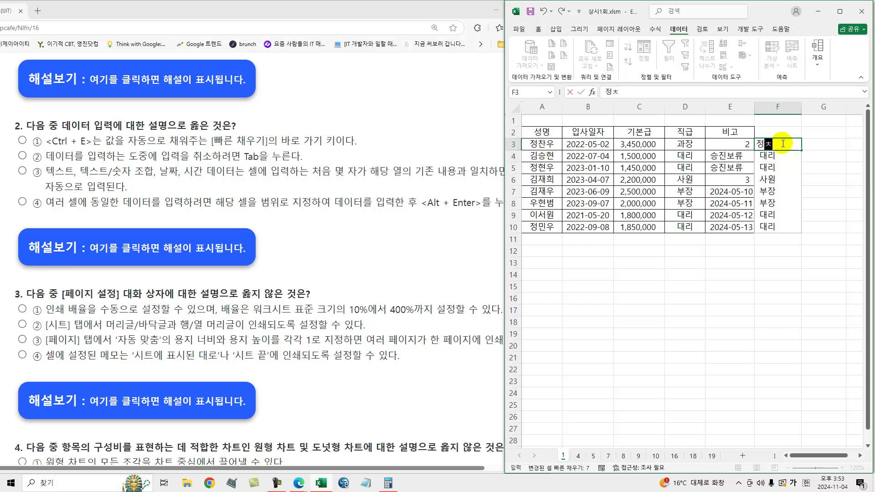
key("Return")
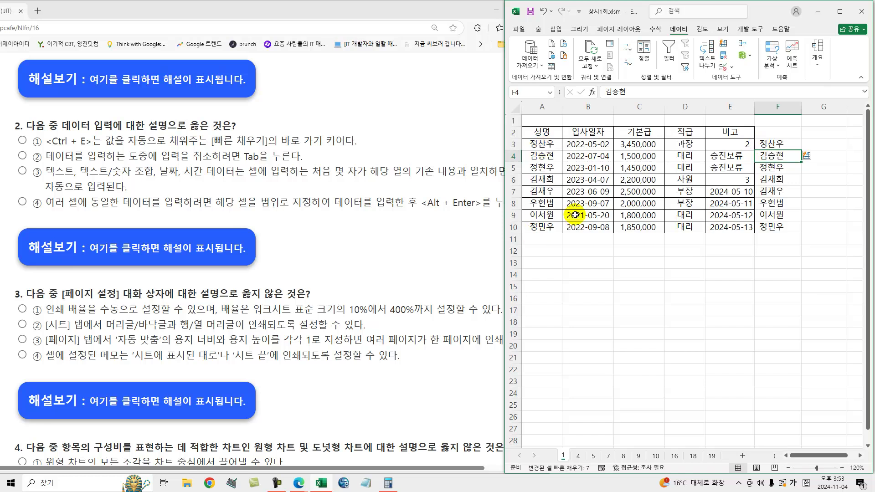
left_click_drag(775, 144, 782, 229)
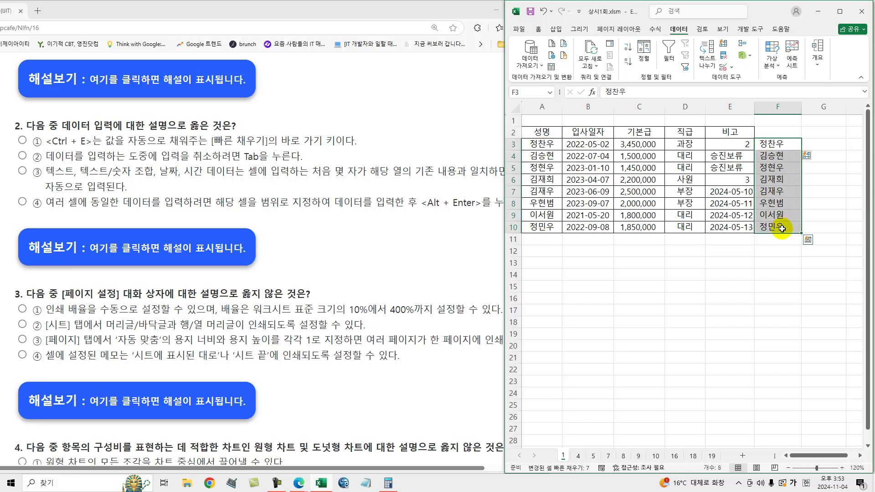
key("Delete")
Enter 3,450,000 in F3 and Flash Fill the 기본급 values down column F from F4.
left_click(773, 144)
type("3,")
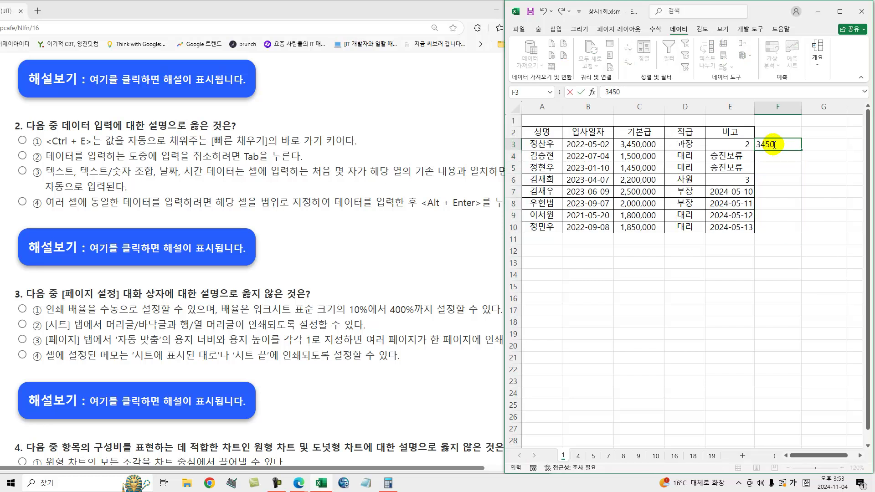
type("450,000")
key("Return")
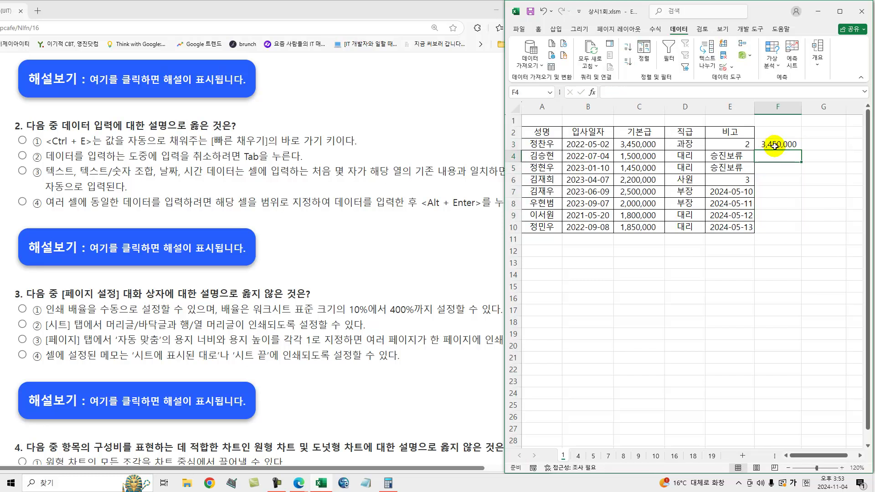
left_click(652, 150)
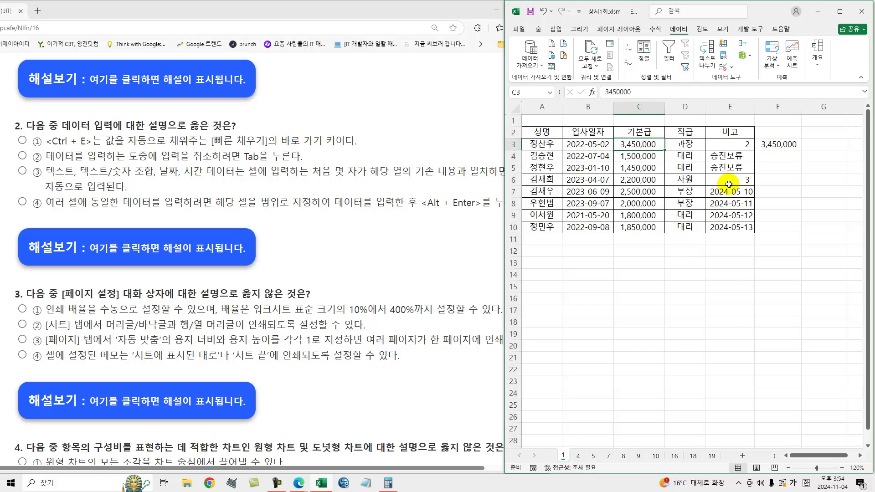
left_click(773, 159)
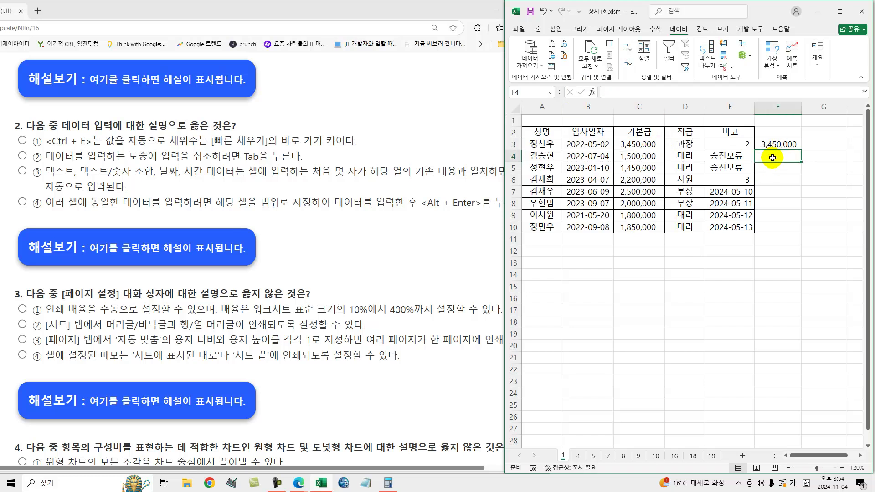
key("ctrl+e")
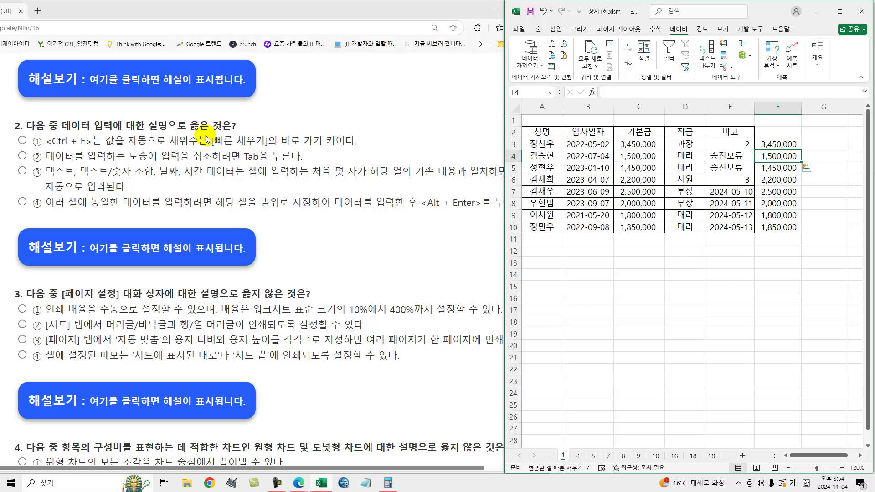
In the browser, choose option ① as the answer to question 2 and show its explanation.
left_click(21, 143)
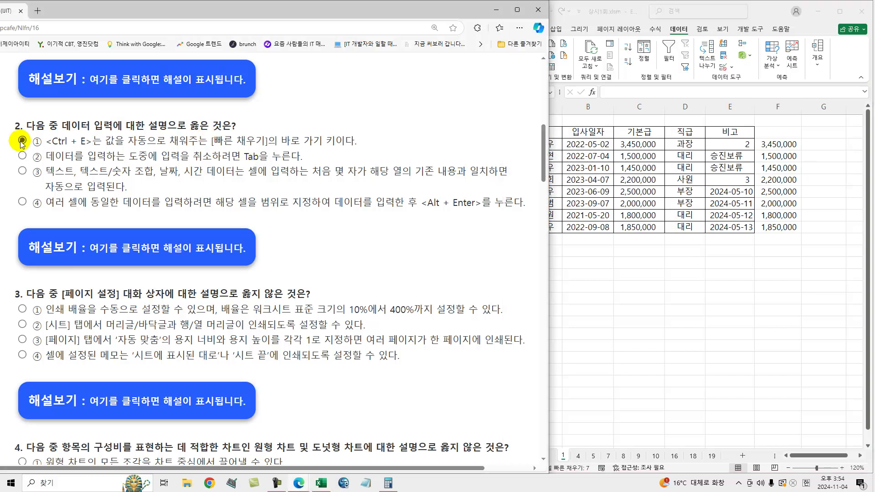
left_click(22, 142)
left_click(107, 253)
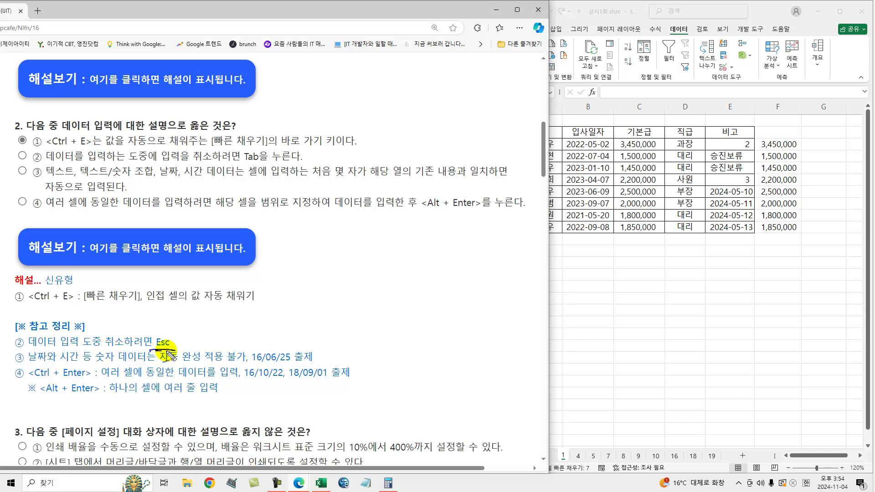
Underline the note on automatic completion of number data and the matching phrases in option ③, and clear the marks.
left_click_drag(30, 363, 225, 367)
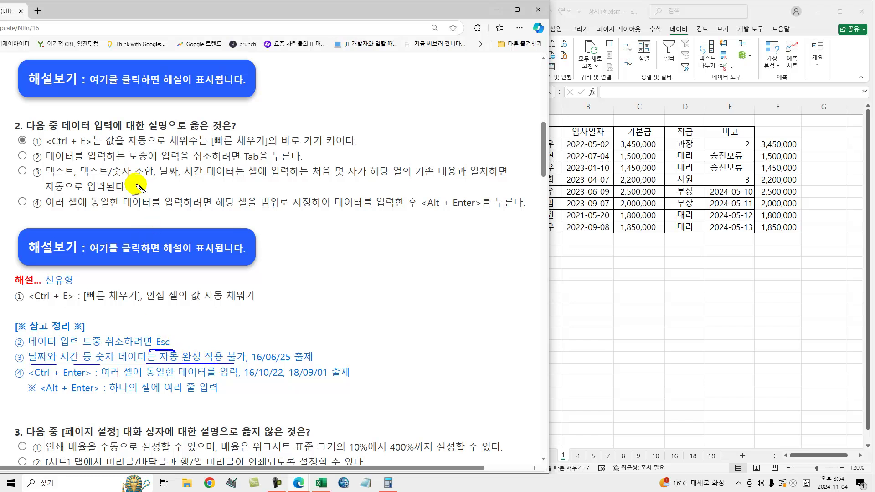
left_click_drag(47, 179, 203, 177)
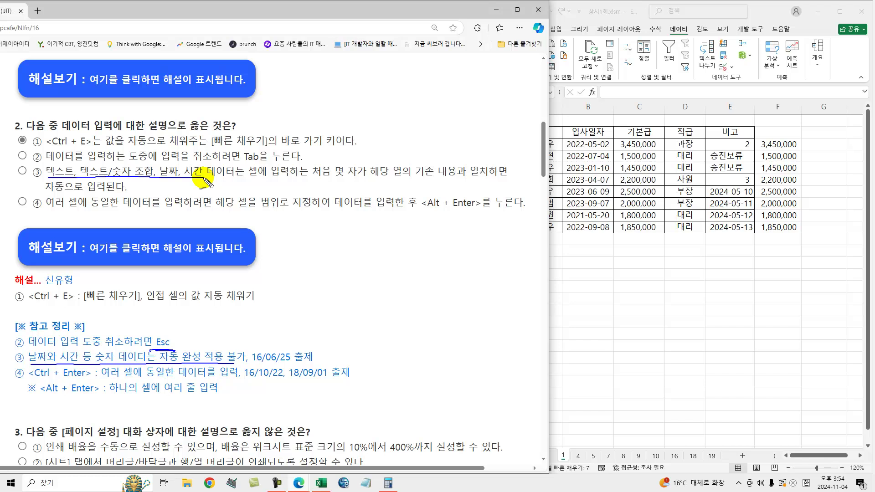
left_click_drag(277, 180, 394, 179)
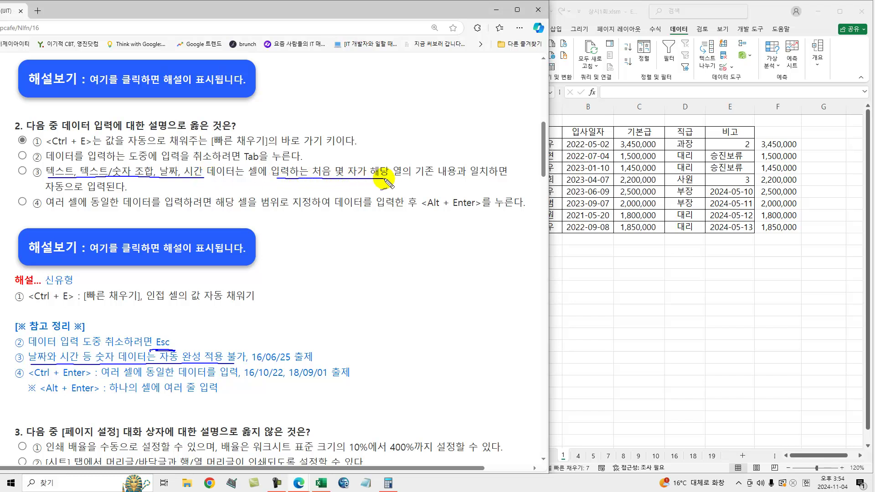
key("Escape")
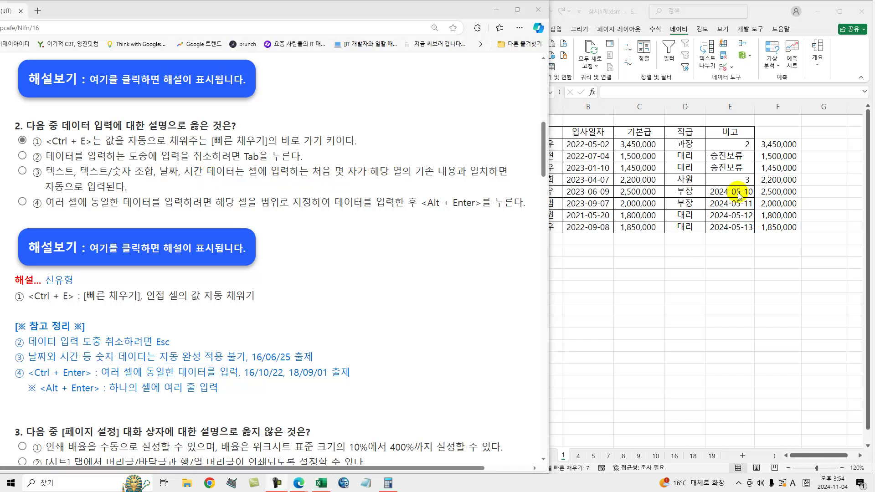
In the workbook, clear the filled 기본급 values from F3:F10.
left_click(776, 144)
left_click_drag(775, 144, 783, 227)
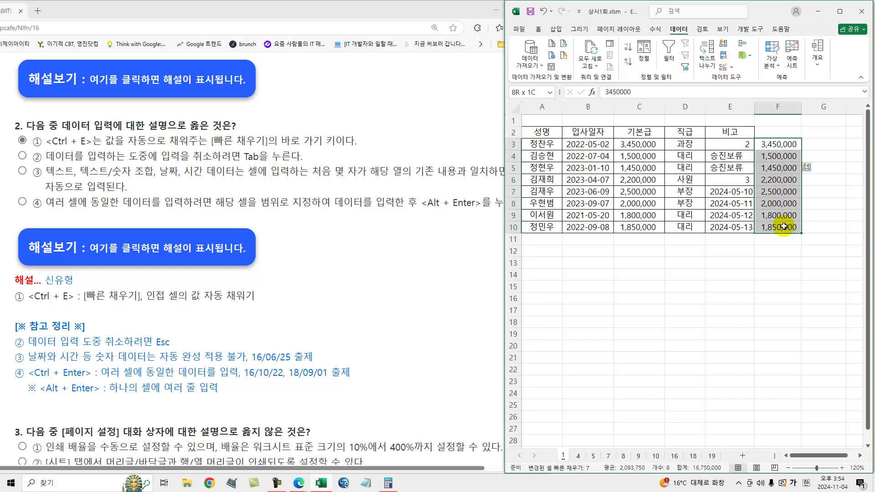
key("Delete")
Use AutoComplete below the table to enter 부장 in D11 and an existing employee's name in A11.
left_click(682, 240)
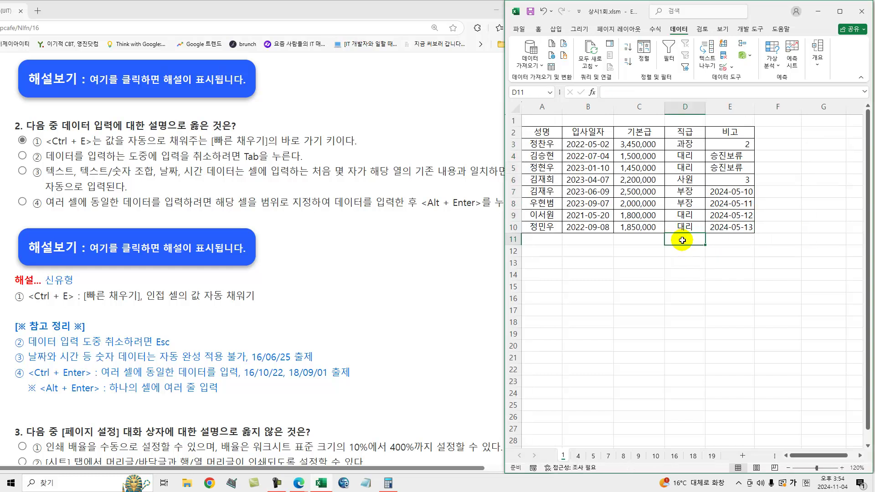
type("부장")
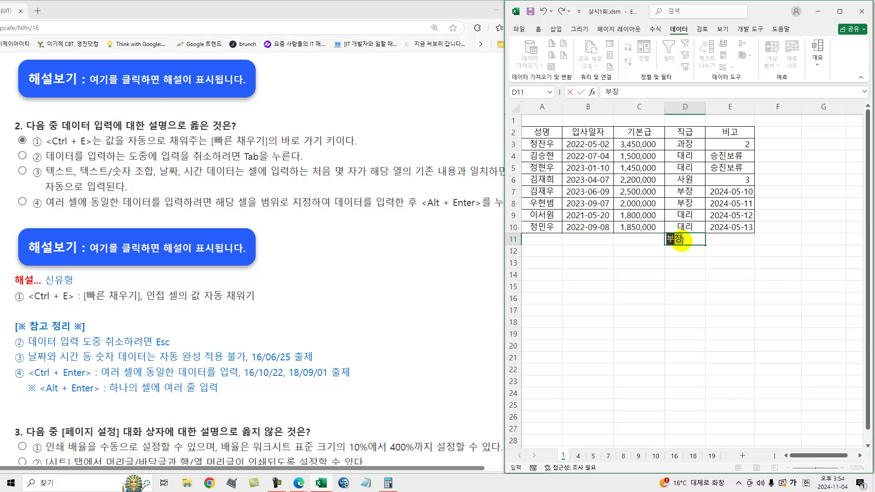
left_click(533, 238)
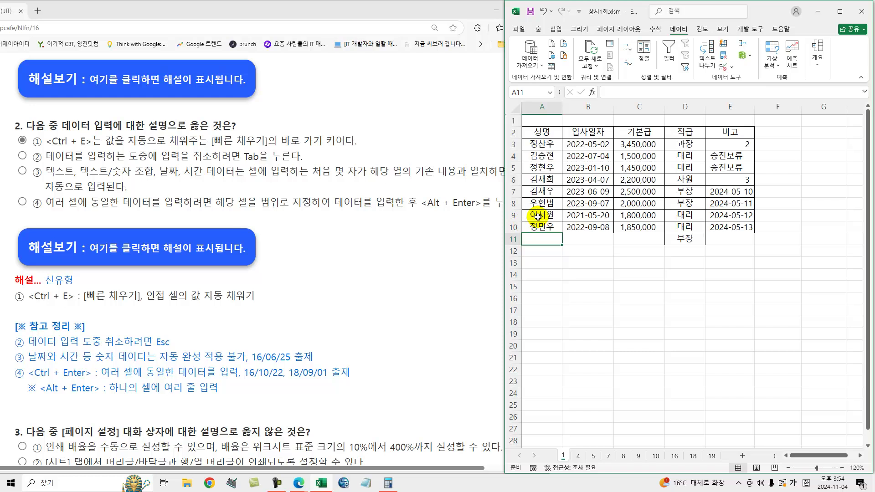
type("이서원")
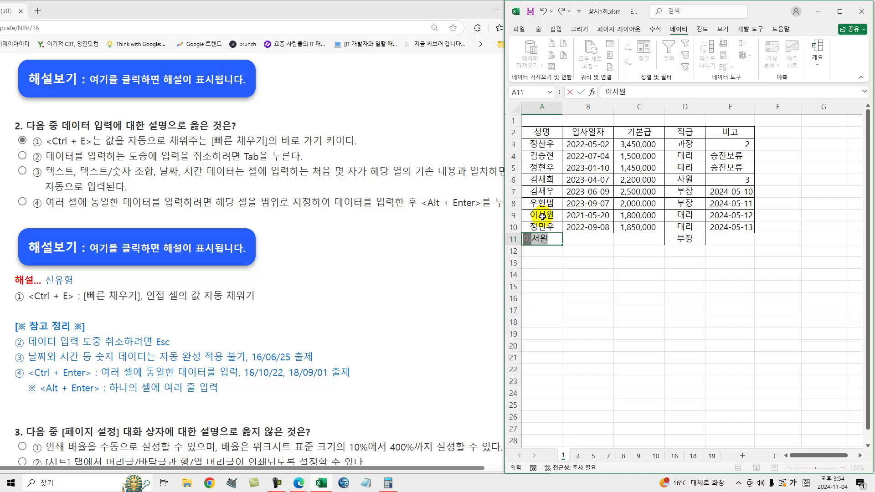
Test AutoComplete on the numeric columns by starting and cancelling a 입사일자 entry in B11, and enter 34 in C11.
left_click(584, 237)
left_click_drag(578, 165, 580, 203)
left_click(647, 199)
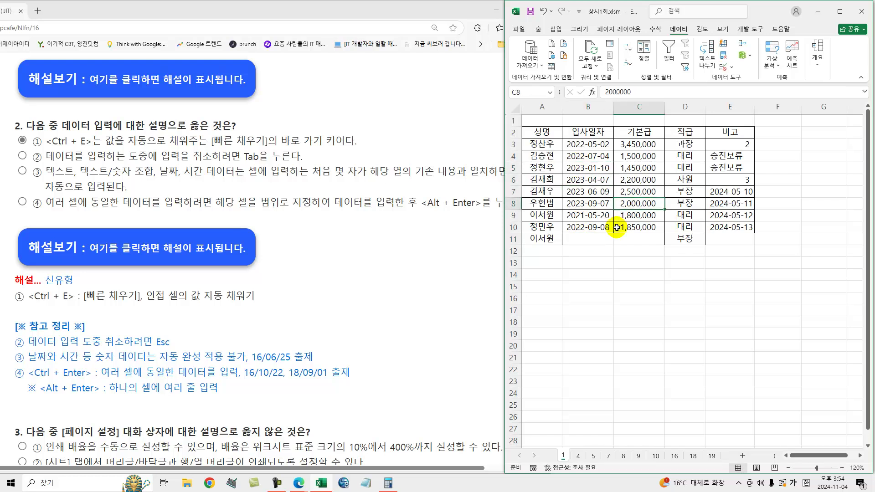
left_click(585, 240)
type("2022")
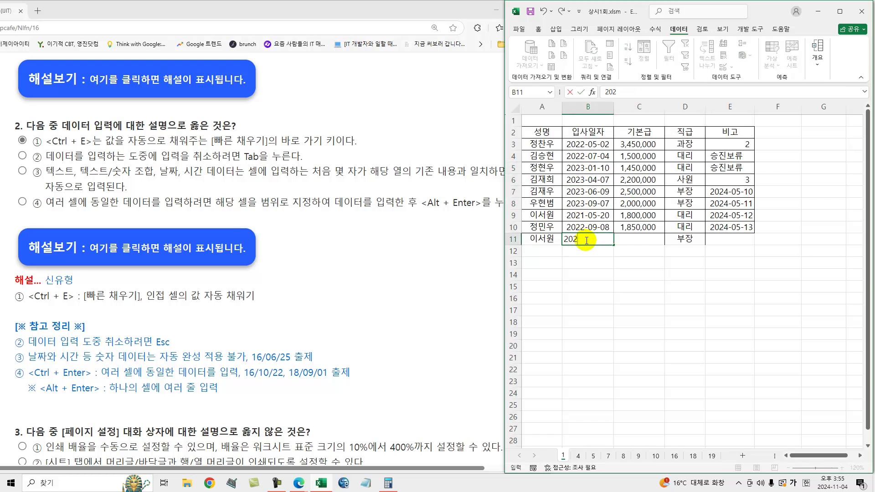
key("Escape")
left_click(627, 239)
type("34")
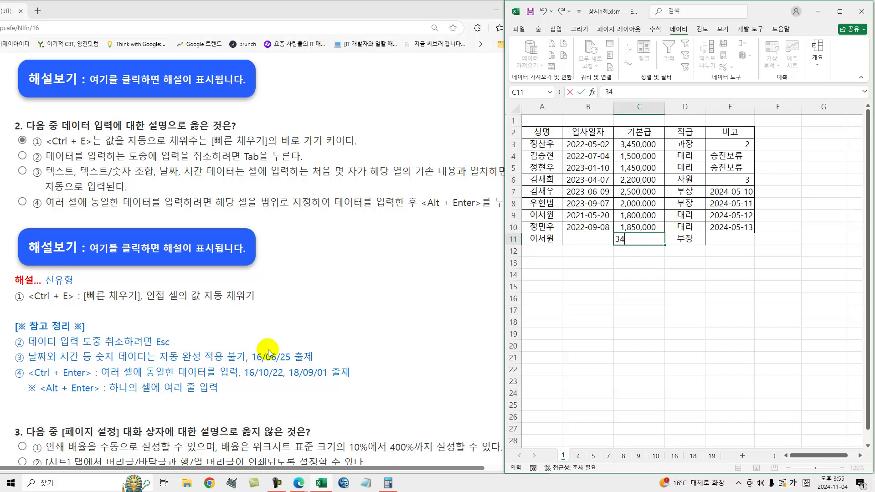
In the explanation, underline the two shortcut names, the same-data entry note and the exam dates 16/10/22 and 18/09/01.
left_click_drag(30, 380, 90, 379)
left_click_drag(39, 398, 100, 399)
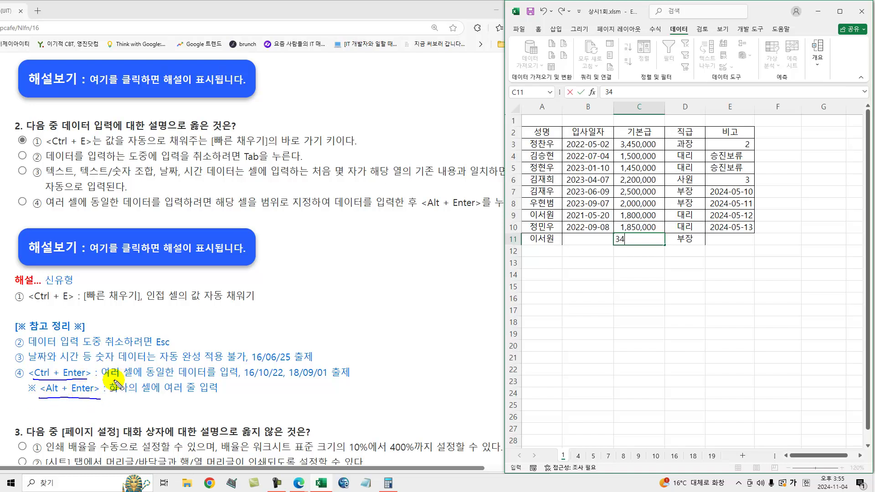
left_click_drag(130, 381, 329, 379)
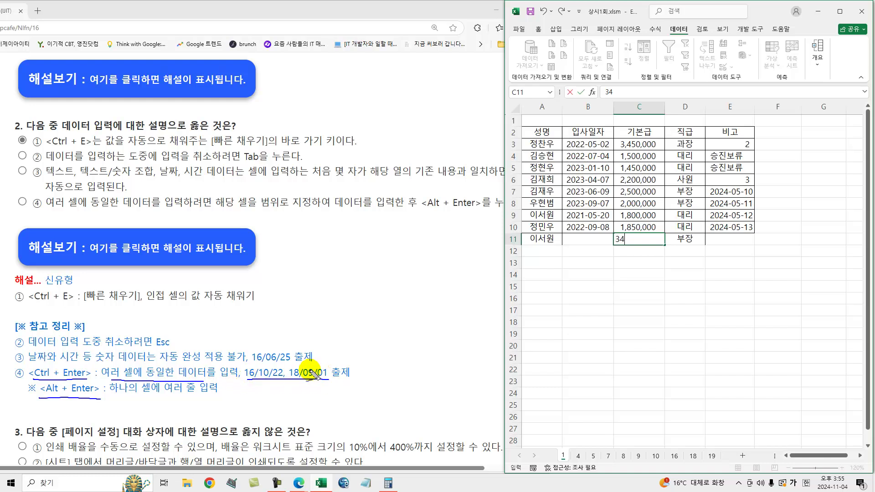
Fill every cell of the range B13:D17 with 한방합격 in a single entry.
left_click(594, 265)
left_click_drag(594, 266, 688, 305)
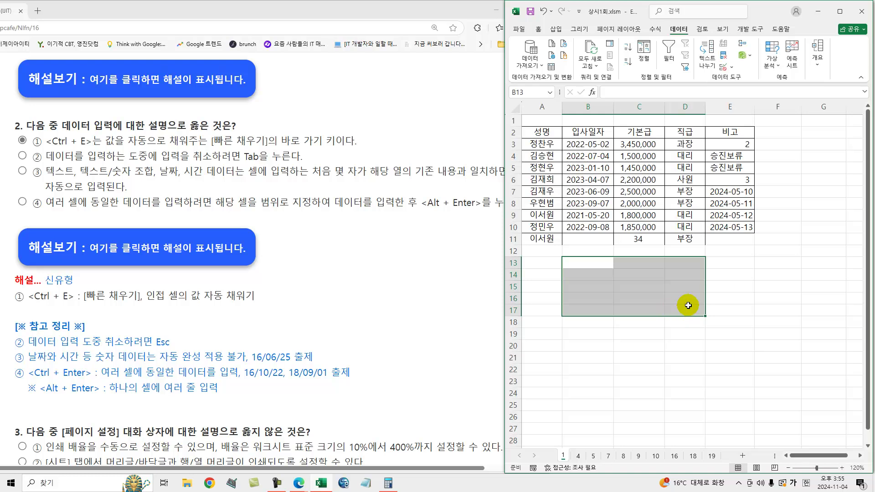
type("한방합격")
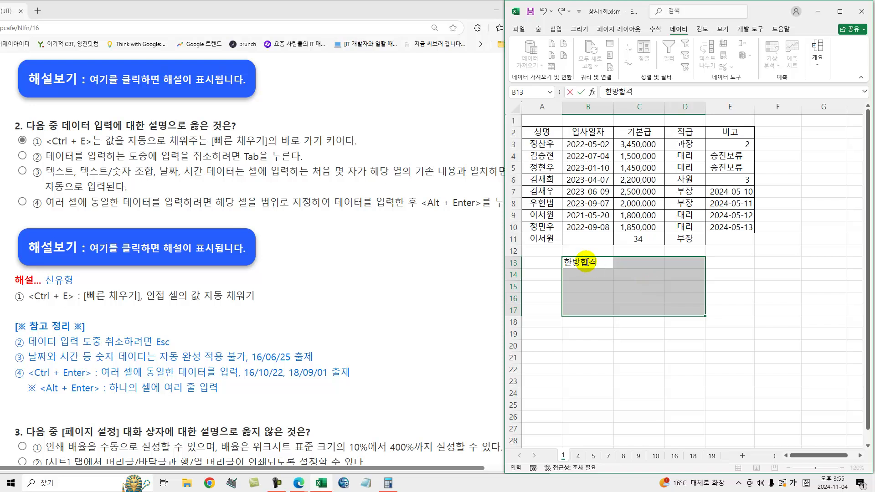
key("ctrl+Return")
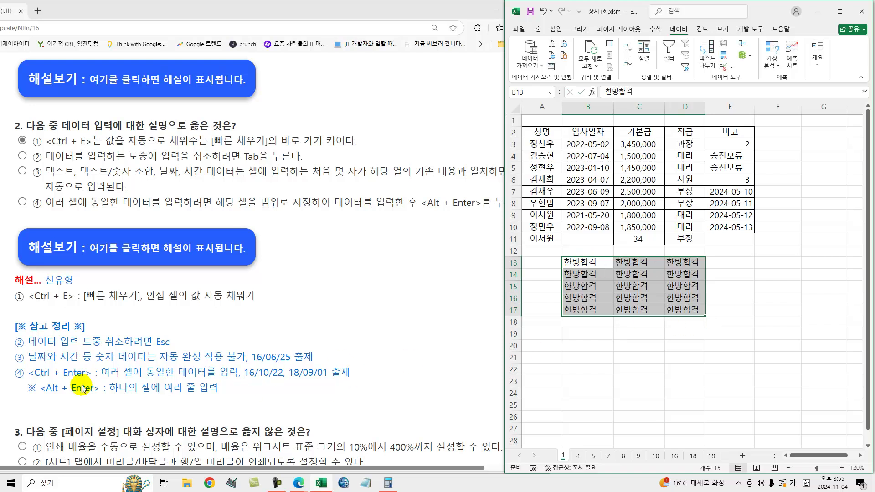
Enter the three lines 한방, 합격 and 화이티이 within the single cell B20, and hide question 2's explanation.
left_click(610, 345)
type("하")
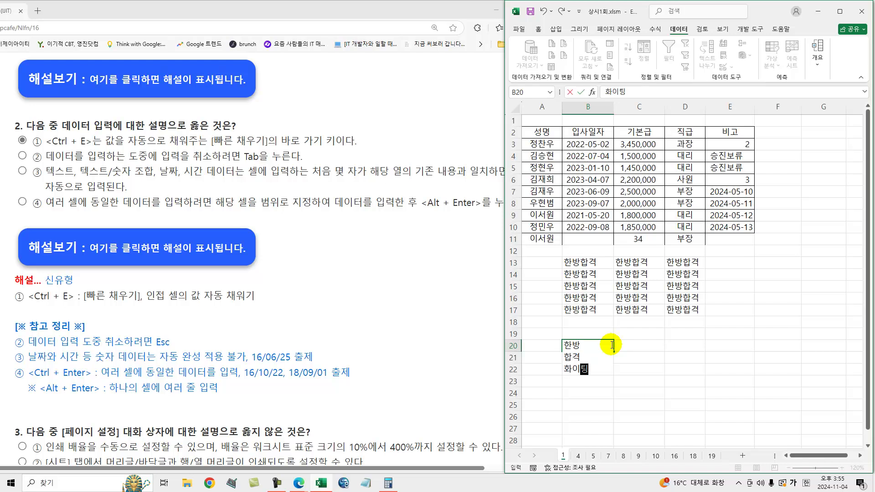
key("Return")
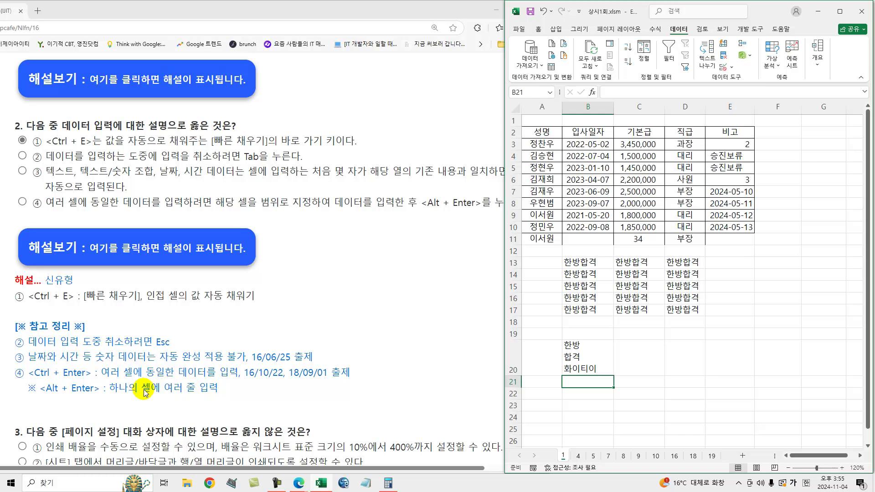
left_click(132, 257)
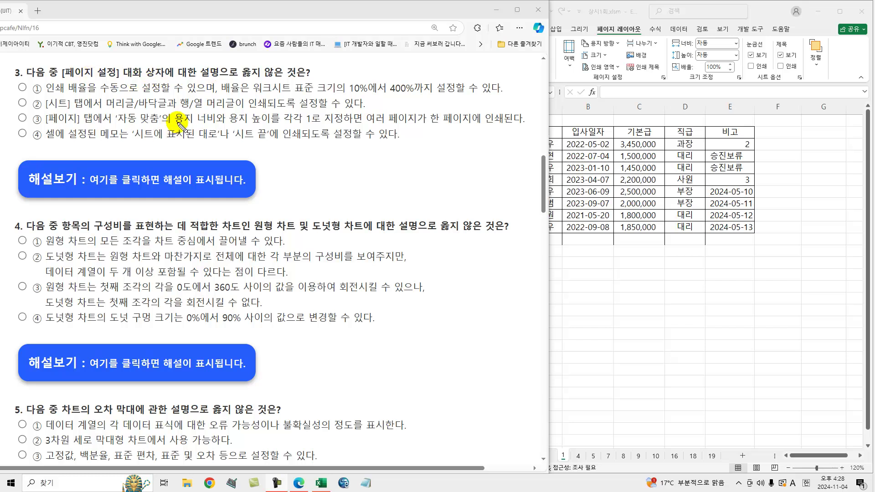
Underline [페이지 설정] and 옳지 않은 것은 in the text of question 3, and clear the marks.
left_click_drag(246, 79, 300, 80)
left_click_drag(72, 80, 119, 80)
key("Escape")
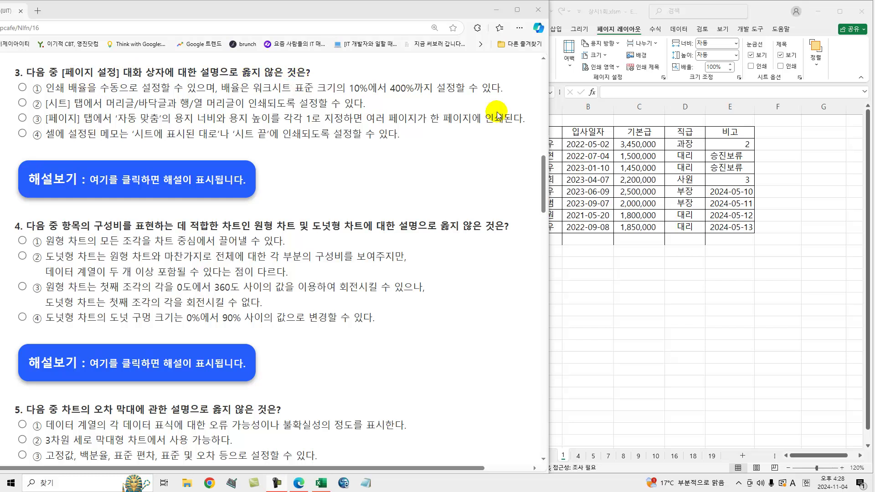
Open the worksheet's Page Setup dialog and look through its 페이지, 여백, 머리글/바닥글 and 시트 settings.
left_click(687, 236)
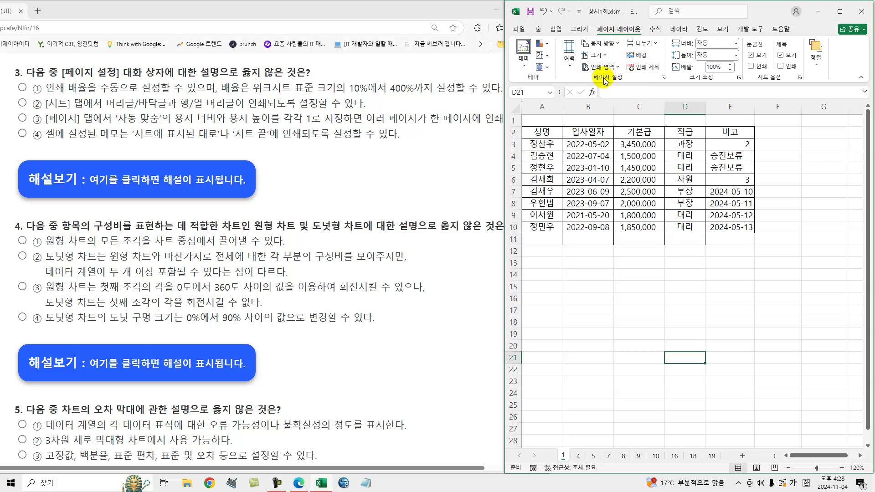
left_click(663, 78)
left_click_drag(676, 139, 583, 150)
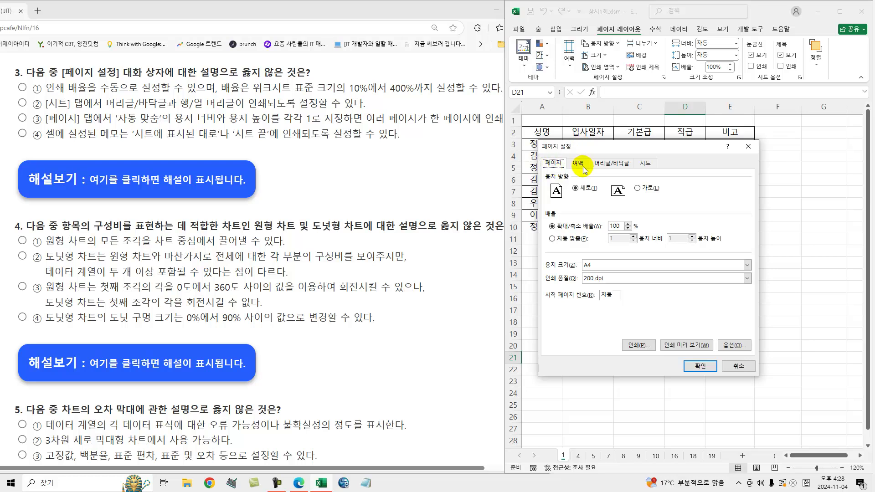
left_click(578, 164)
left_click(606, 164)
left_click(642, 165)
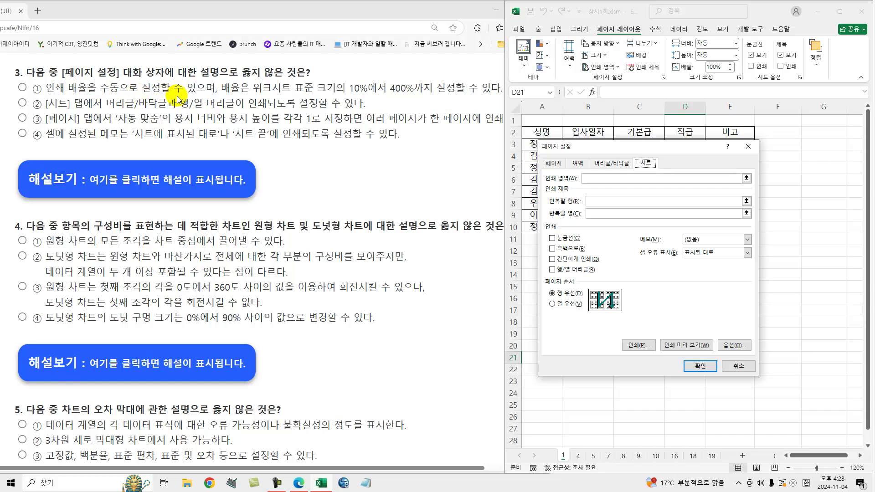
Turn on 행/열 머리글 in the 시트 print settings and compare them with the scaling and 머리글/바닥글 settings.
left_click(546, 164)
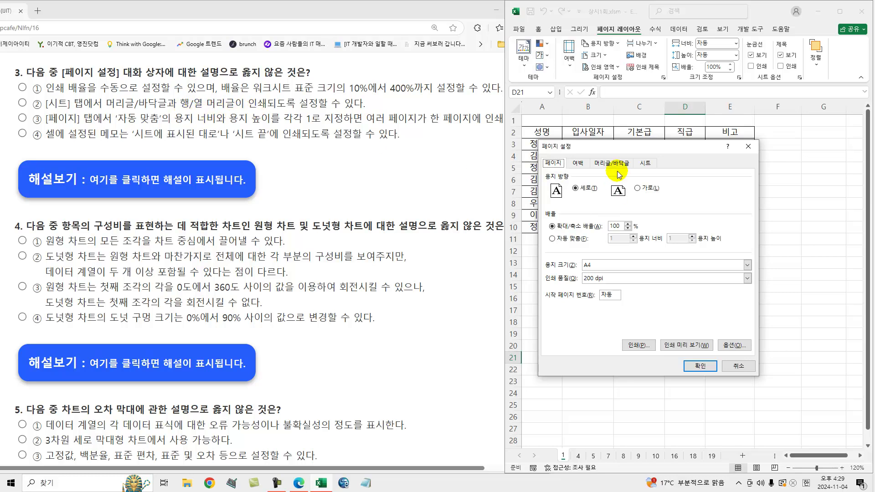
left_click(609, 164)
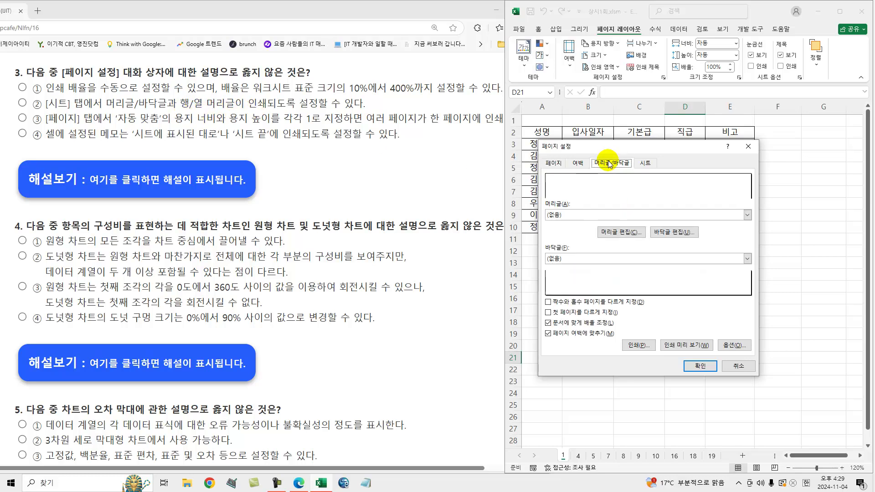
left_click(647, 164)
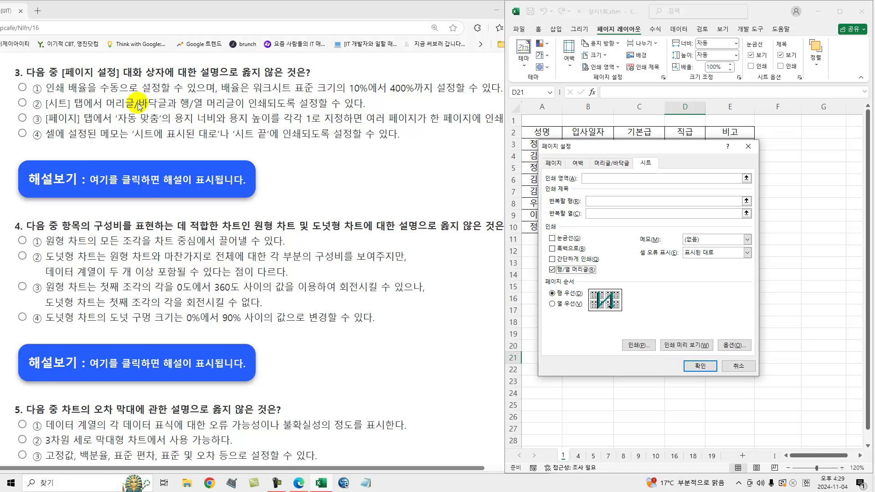
left_click(603, 162)
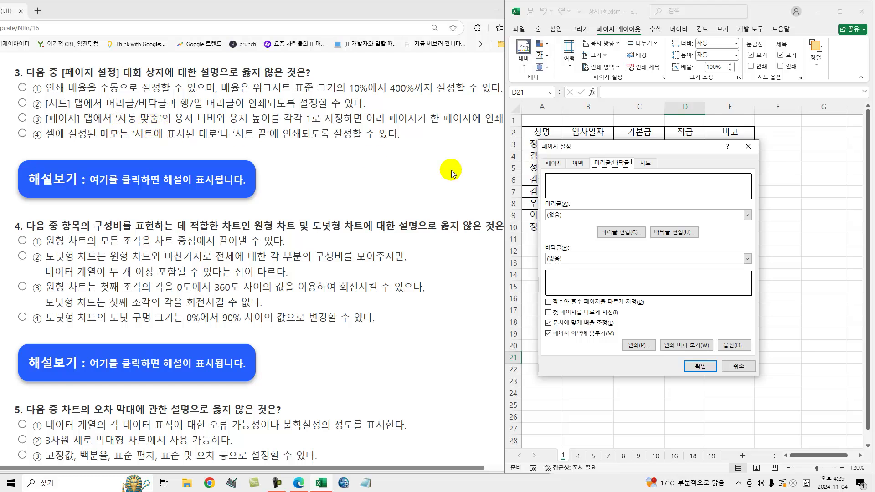
Examine the 자동 맞춤 page scaling and the available 메모 print choices in Page Setup.
left_click(552, 163)
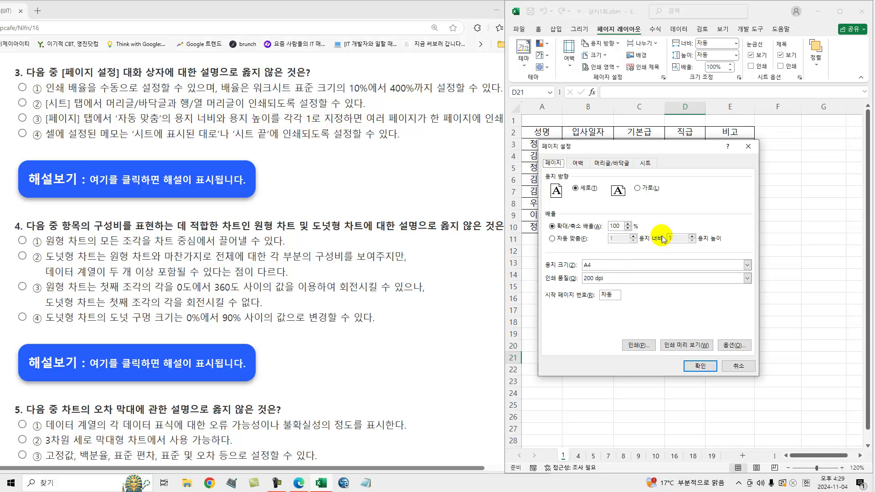
left_click(473, 131)
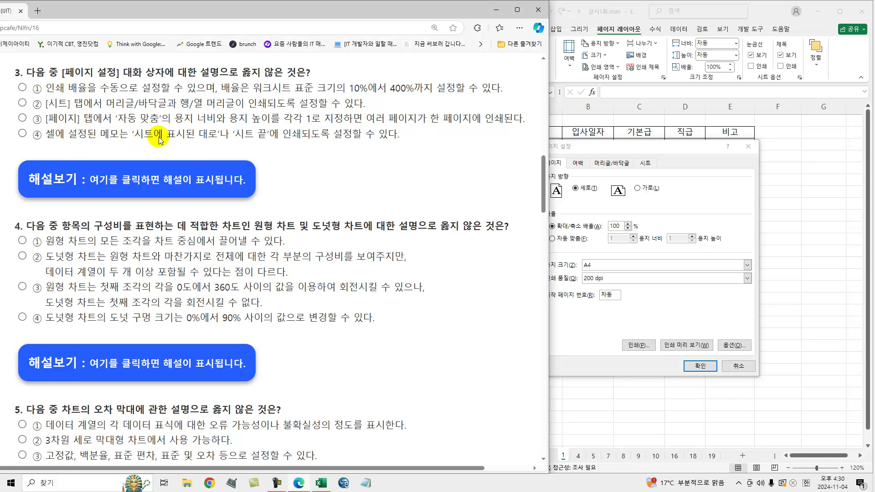
left_click(679, 174)
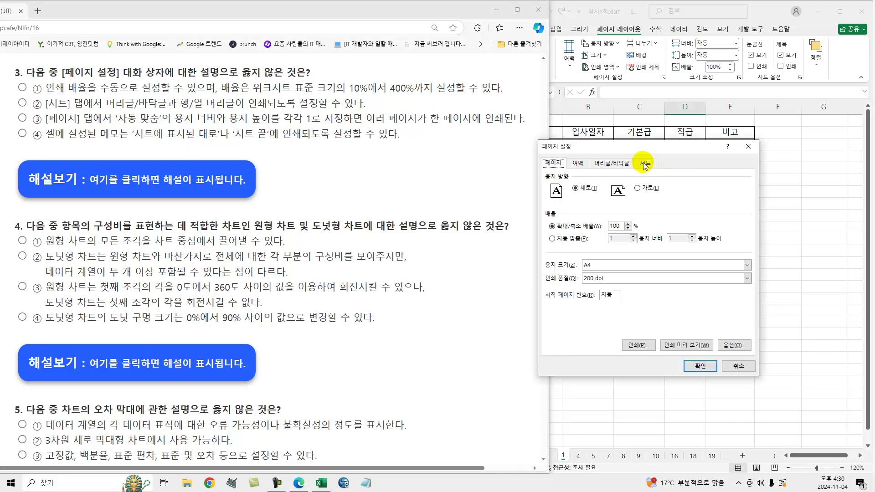
left_click(644, 164)
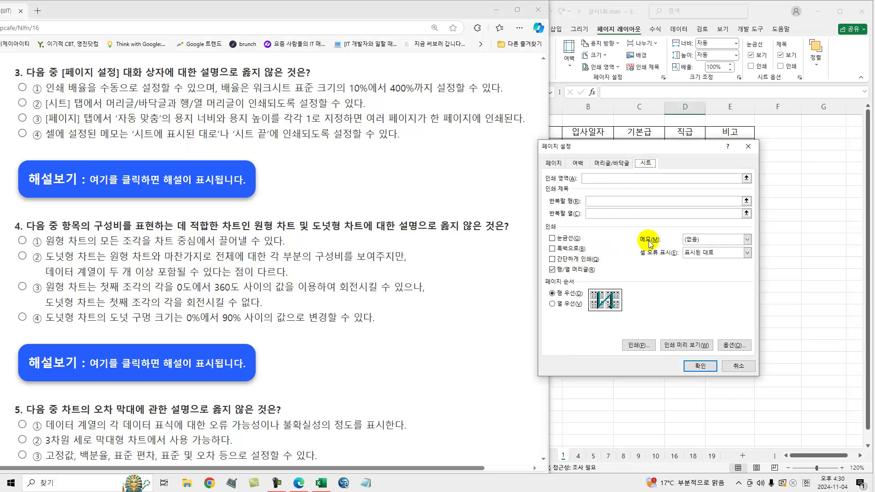
left_click(728, 239)
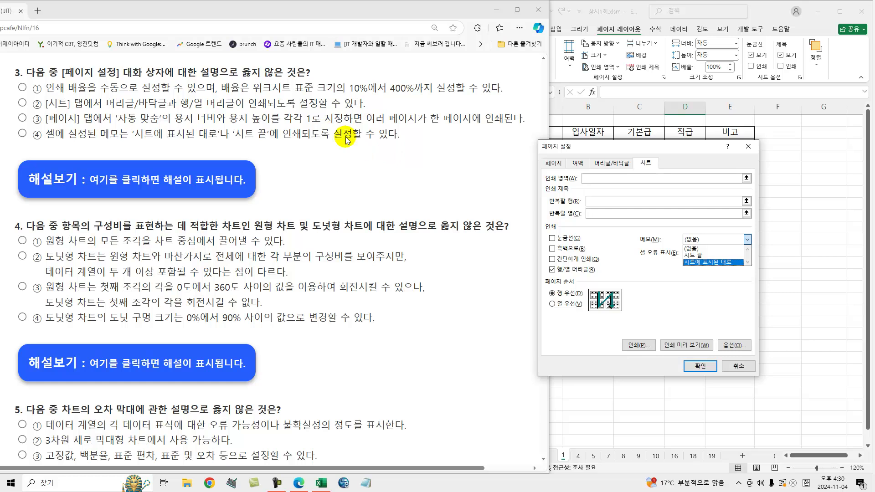
Show question 3's explanation, underline [시트] and 반복할 행/열 in it, and clear the marks.
left_click(201, 182)
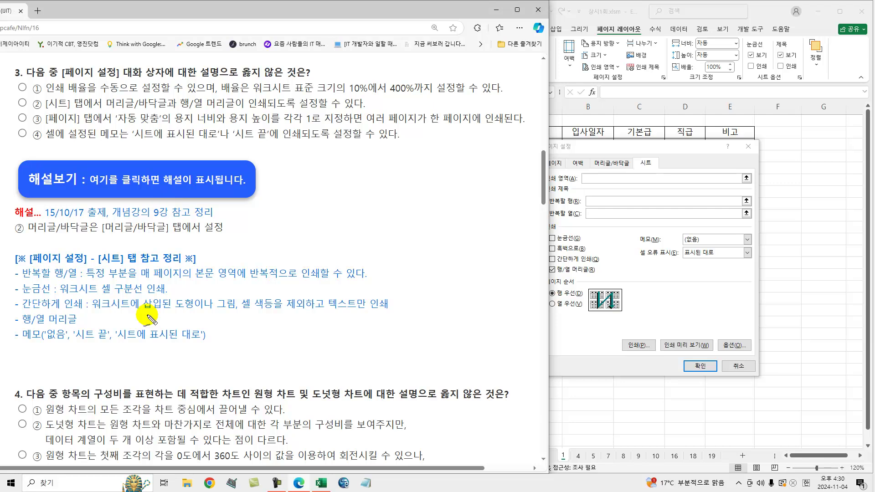
left_click_drag(98, 263, 124, 264)
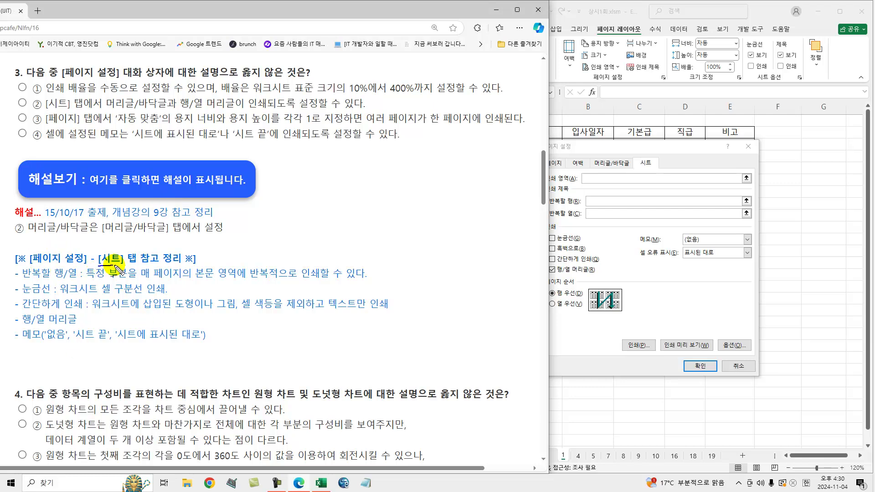
left_click_drag(20, 279, 76, 278)
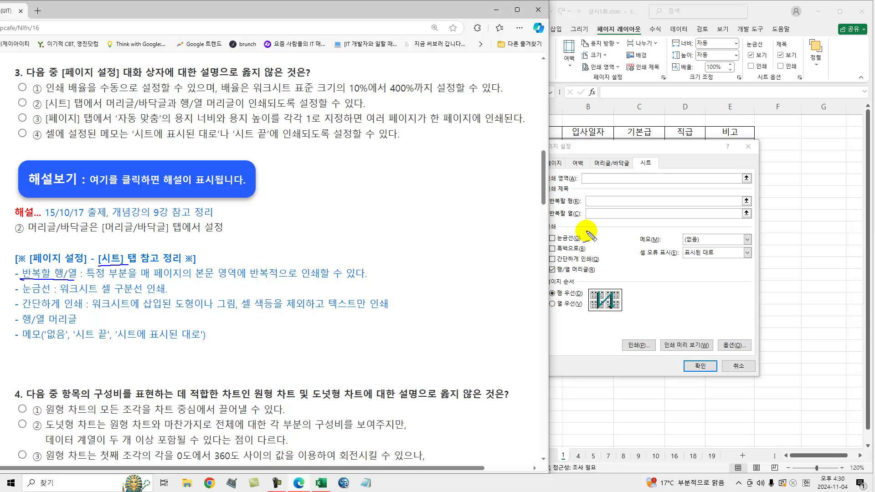
key("Escape")
Try the 눈금선, 흑백으로 and 간단하게 인쇄 print options in Page Setup, and discard the changes.
left_click(561, 208)
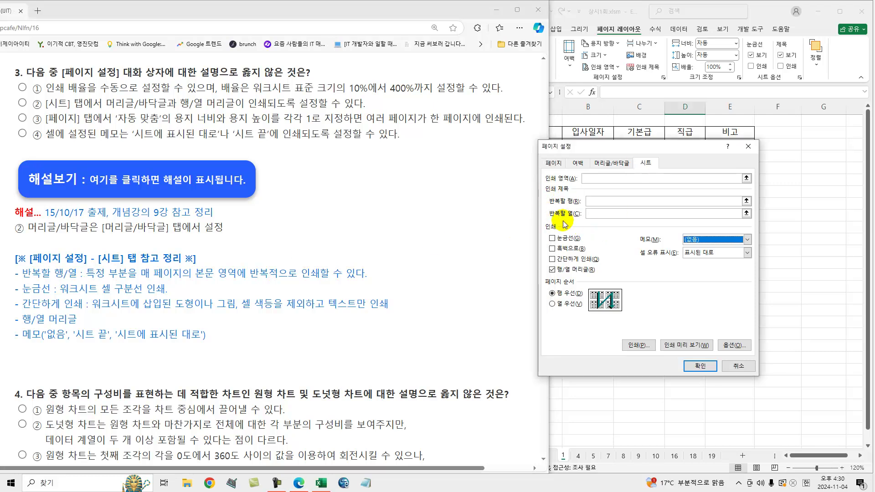
left_click(557, 238)
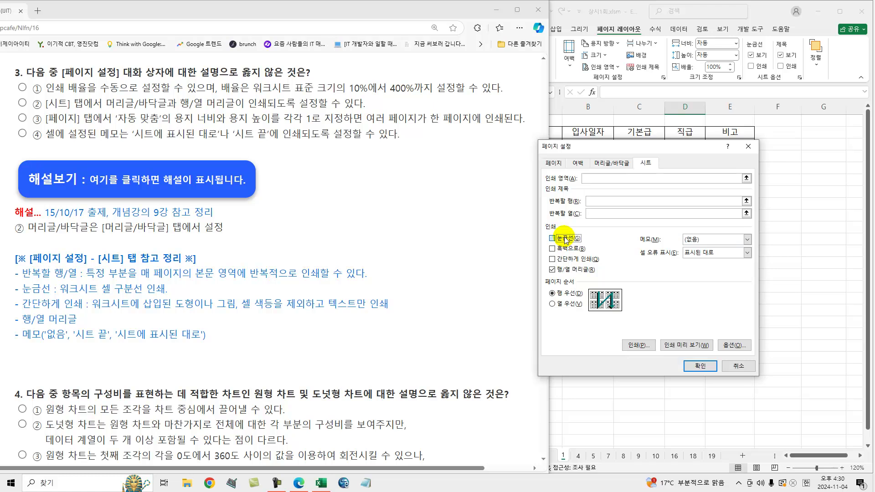
left_click(561, 249)
left_click(565, 261)
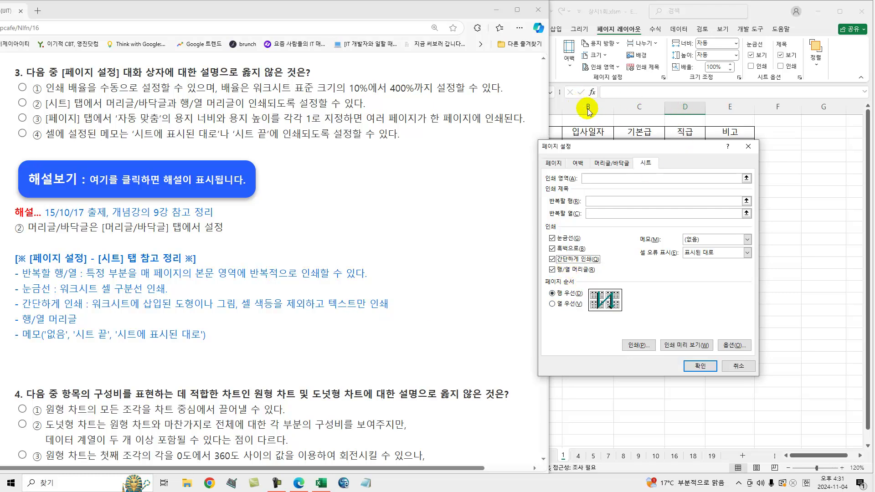
left_click(737, 365)
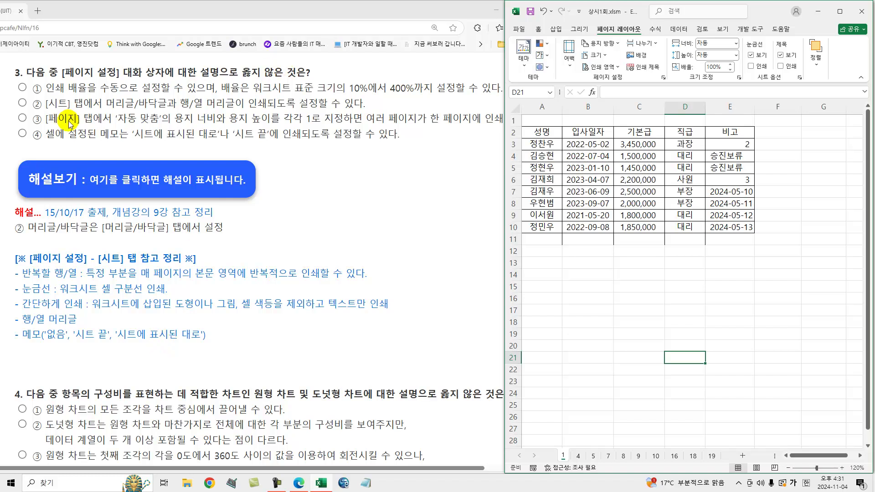
Mark option ② as the answer to question 3 and hide its explanation.
left_click(21, 104)
left_click(21, 104)
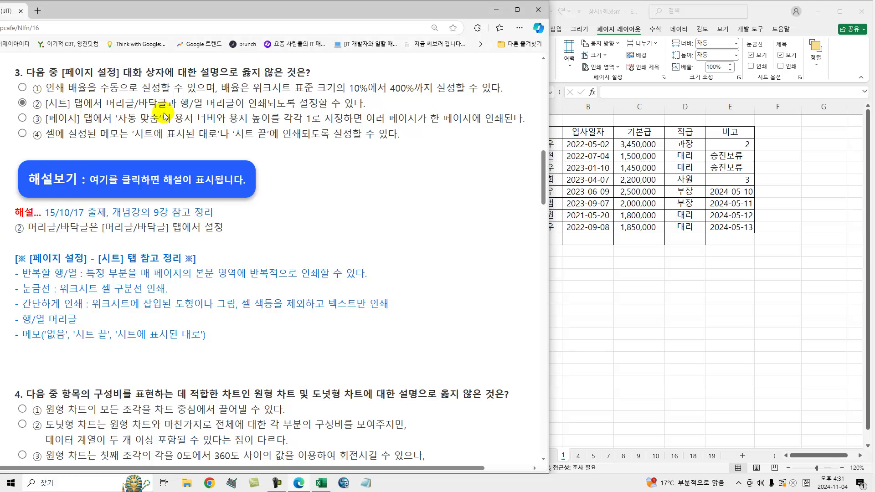
left_click(143, 187)
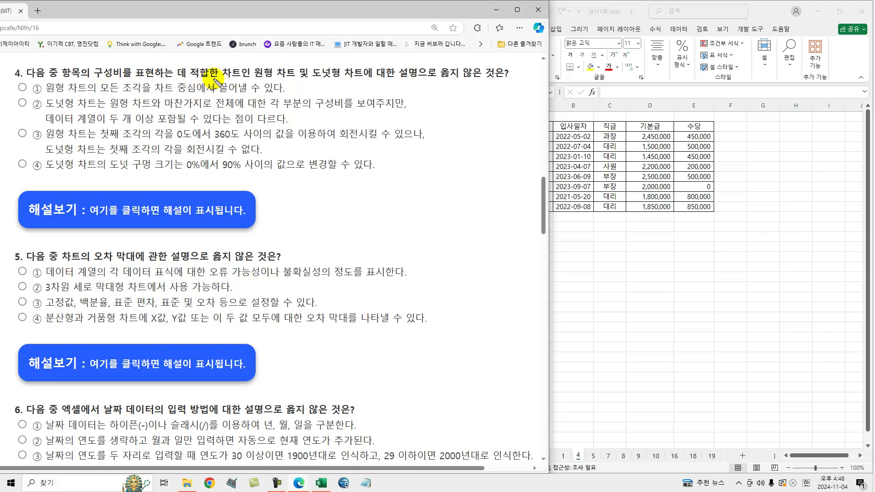
Underline the chart types and 옳지 않은 것 in question 4, tick 원형 and 도넛형, and clear the marks.
left_click_drag(254, 81, 322, 80)
left_click_drag(432, 82, 488, 81)
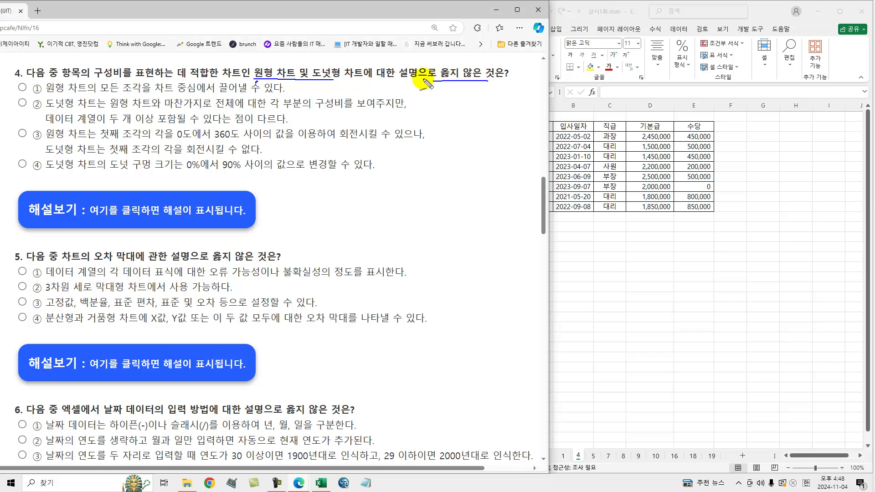
left_click_drag(264, 63, 340, 58)
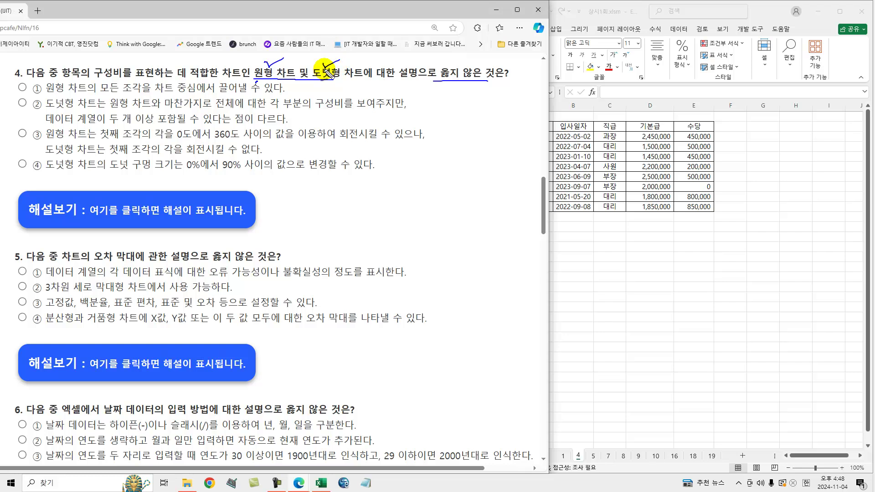
key("Escape")
Insert a 2-D pie chart from the 성명, 기본급 and 수당 columns and place it just below the table.
left_click(652, 277)
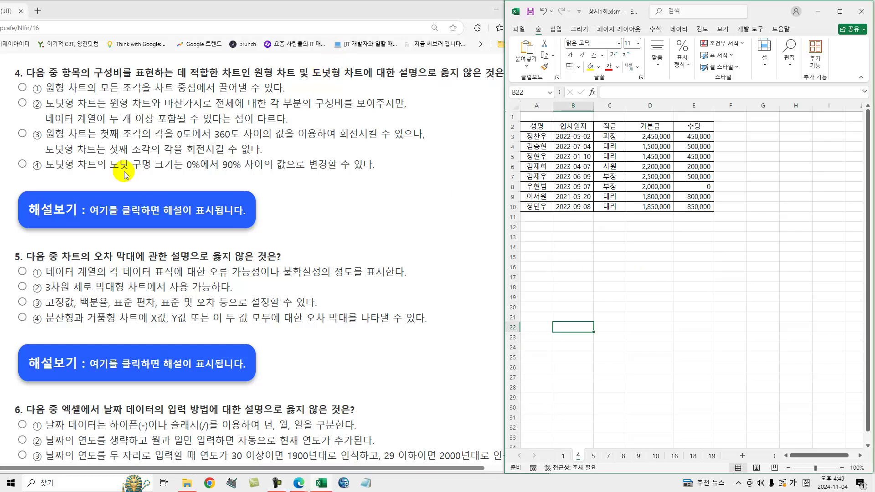
left_click(618, 236)
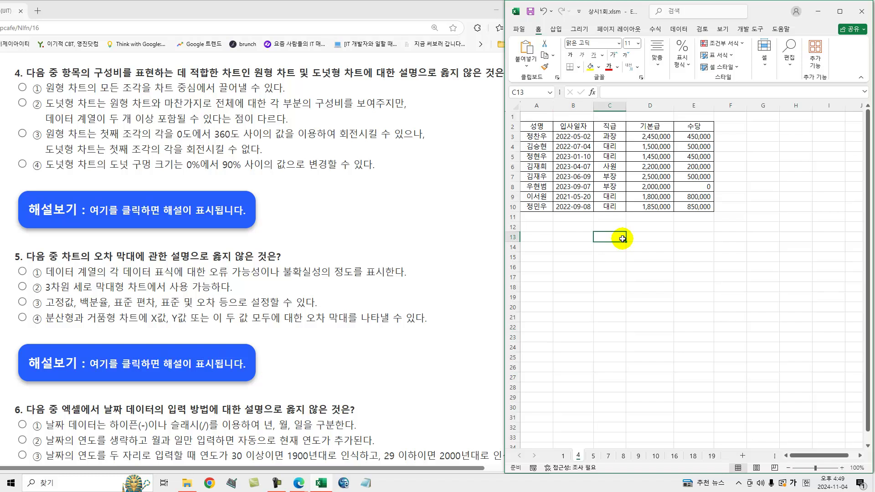
left_click_drag(531, 126, 531, 203)
left_click_drag(648, 126, 686, 208)
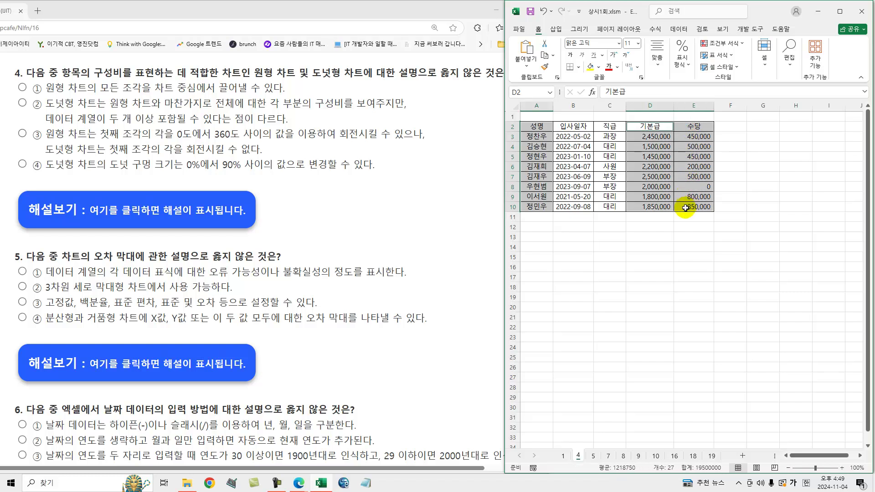
left_click(556, 28)
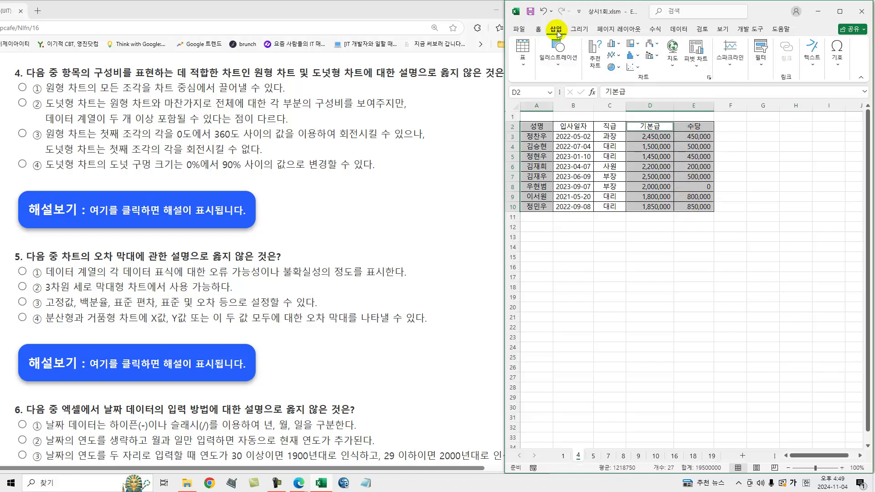
left_click(840, 11)
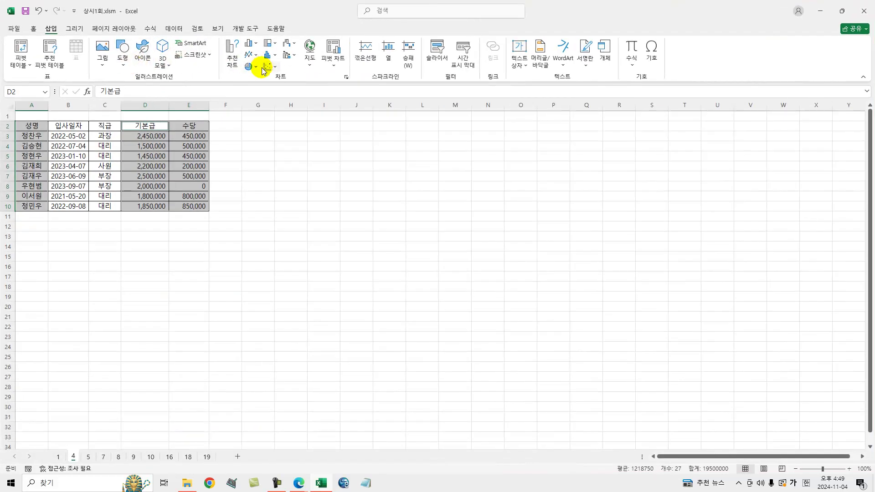
left_click(253, 67)
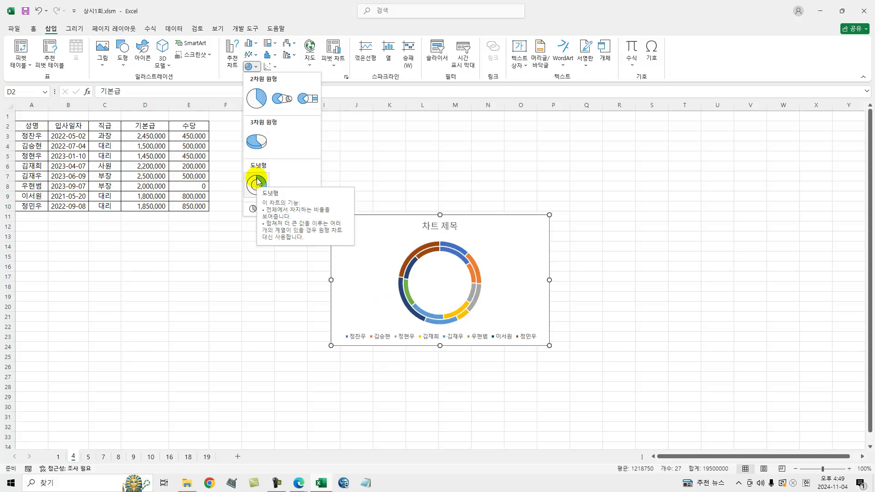
left_click(254, 100)
left_click_drag(486, 257, 204, 254)
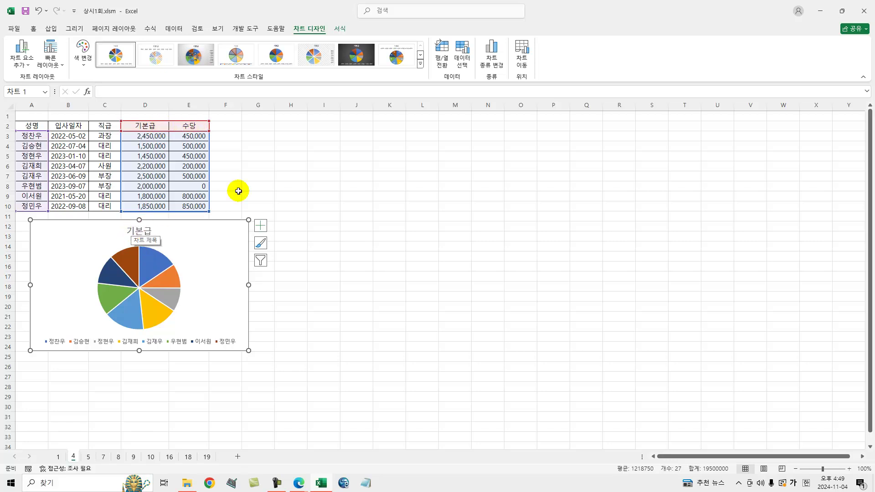
left_click(326, 183)
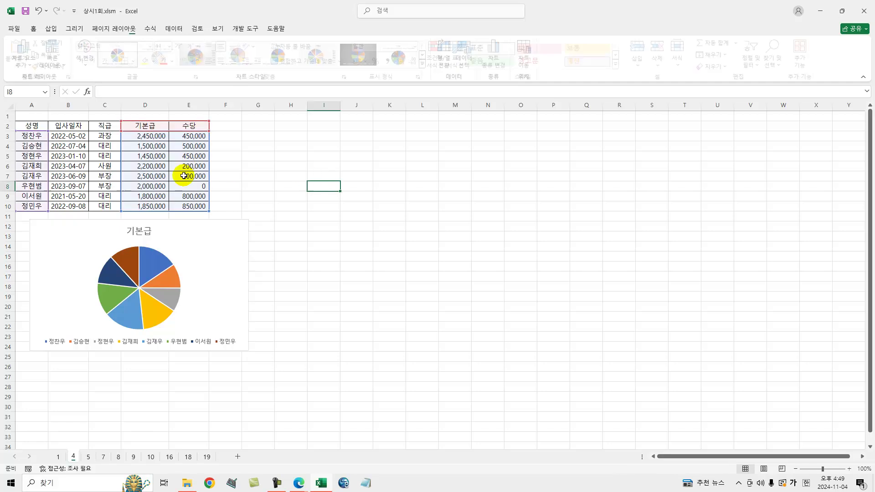
Insert a doughnut chart from the 성명, 기본급 and 수당 columns and inspect the data points of both charts.
left_click_drag(32, 127, 32, 206)
left_click_drag(132, 127, 185, 204, "ctrl")
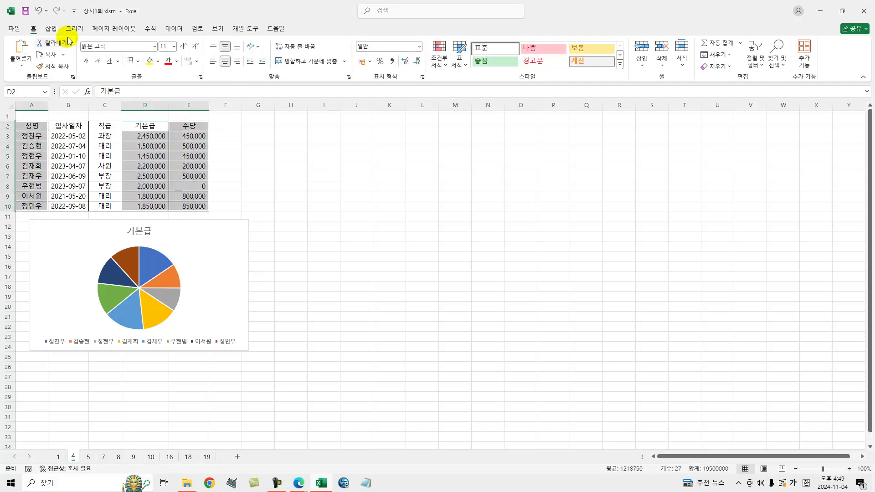
left_click(51, 30)
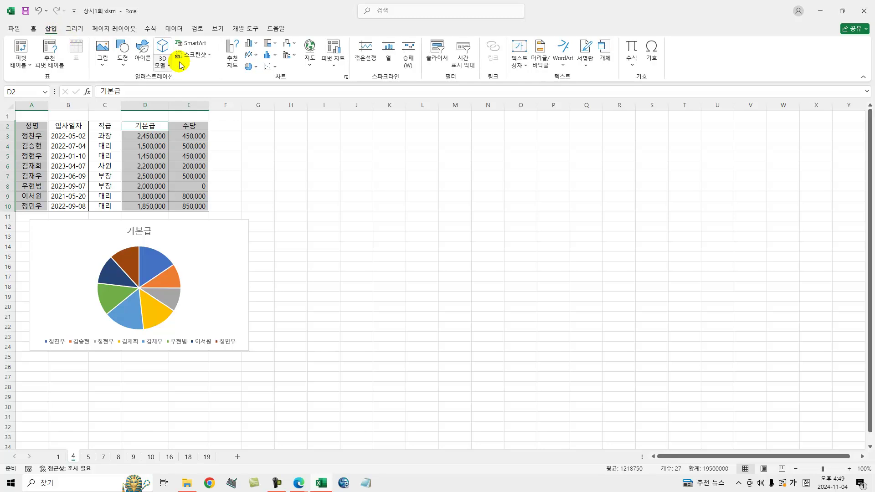
left_click(257, 69)
left_click(258, 189)
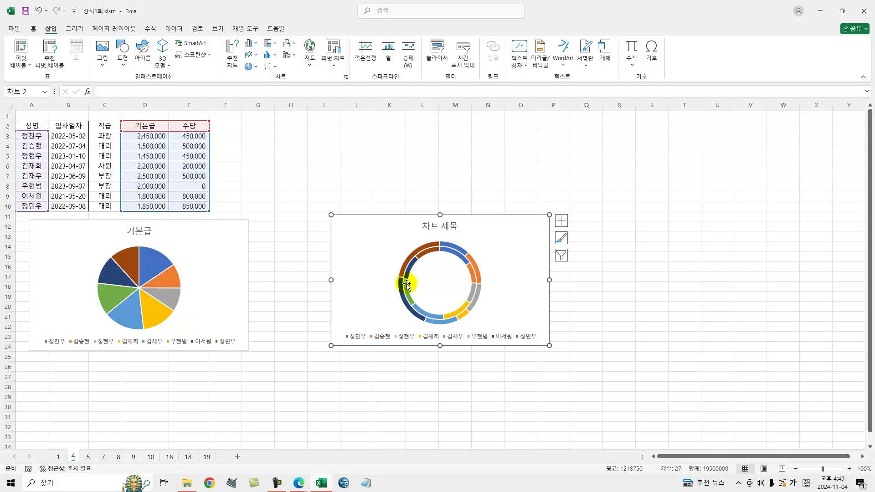
mouse_move(410, 273)
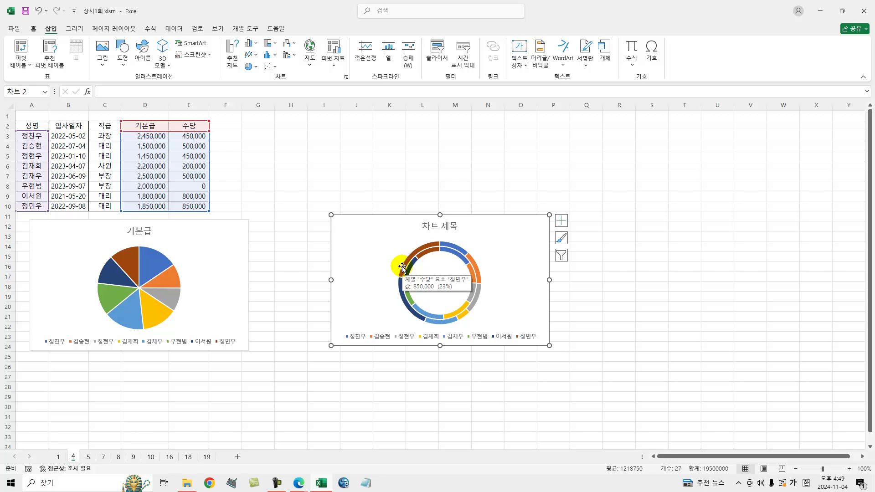
mouse_move(156, 267)
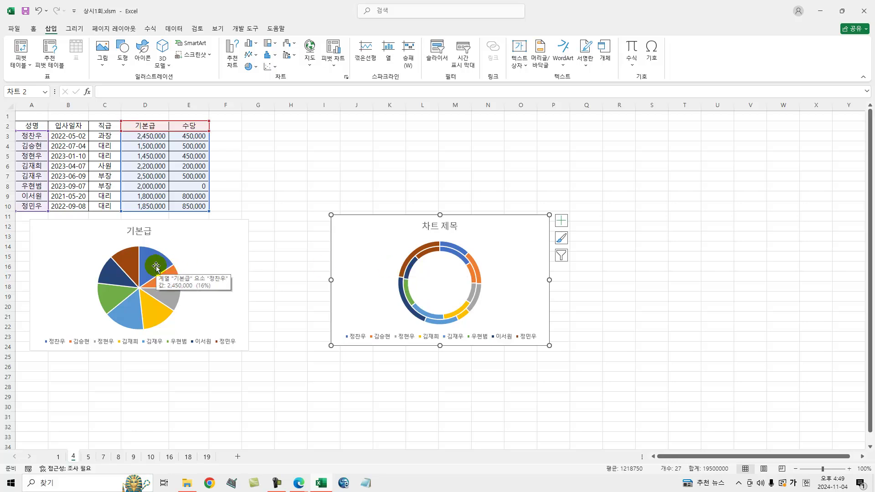
mouse_move(166, 283)
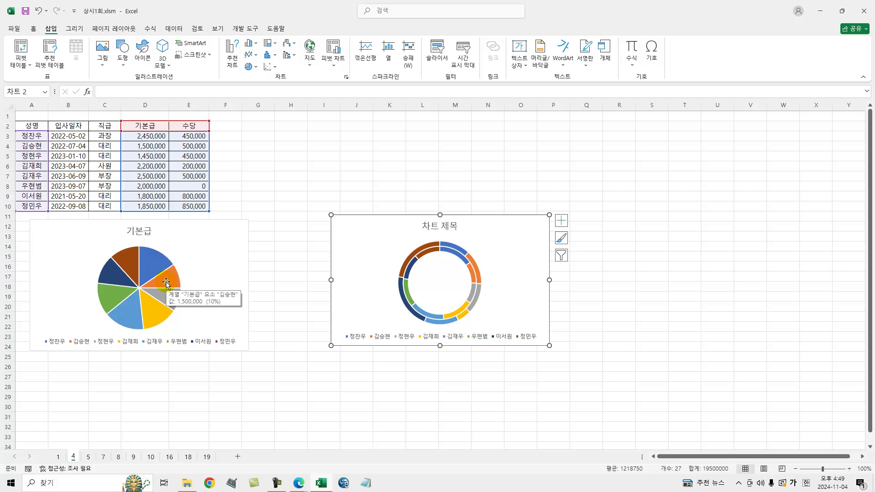
mouse_move(168, 299)
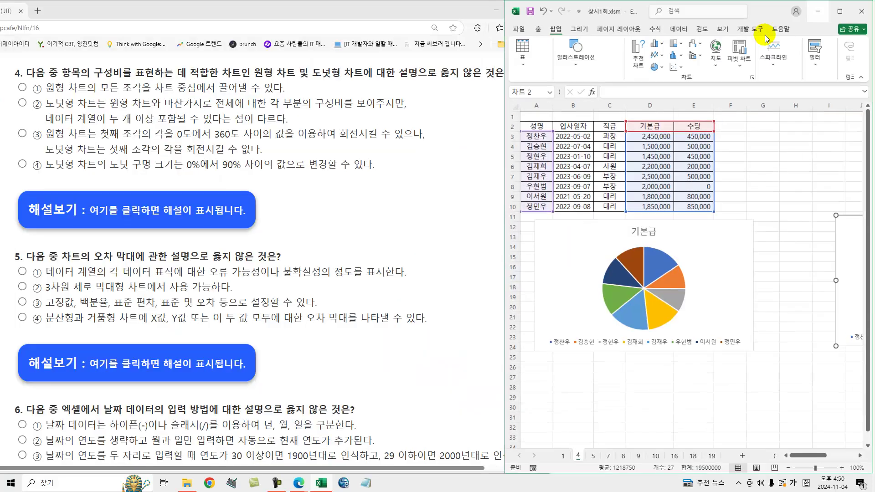
Switch back to the exam page beside the workbook and show the explanation for question 4.
left_click(843, 11)
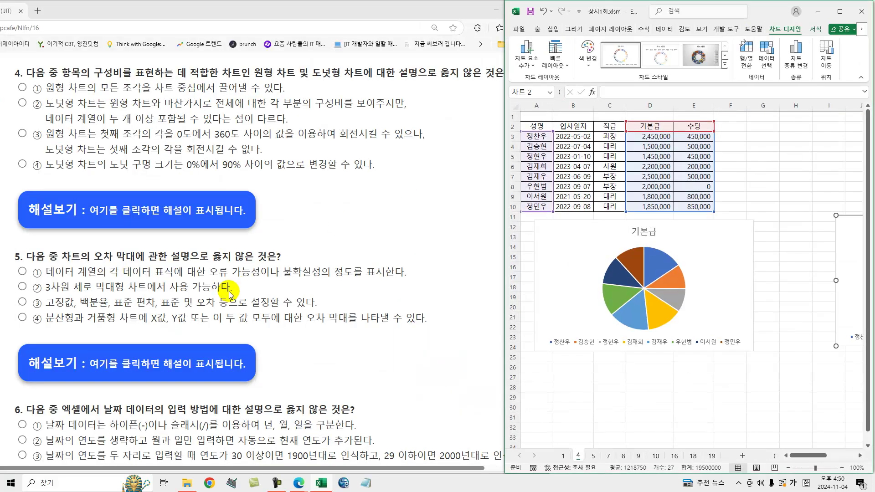
left_click(122, 225)
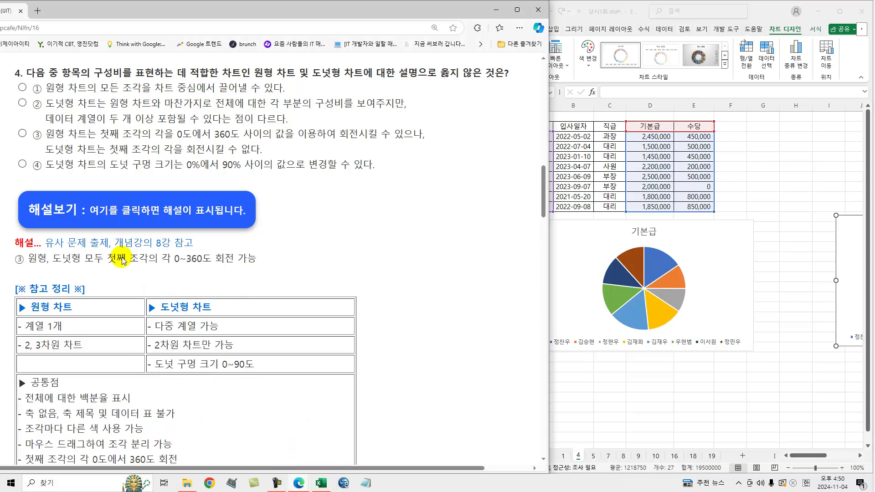
scroll(128, 261, "down", 1)
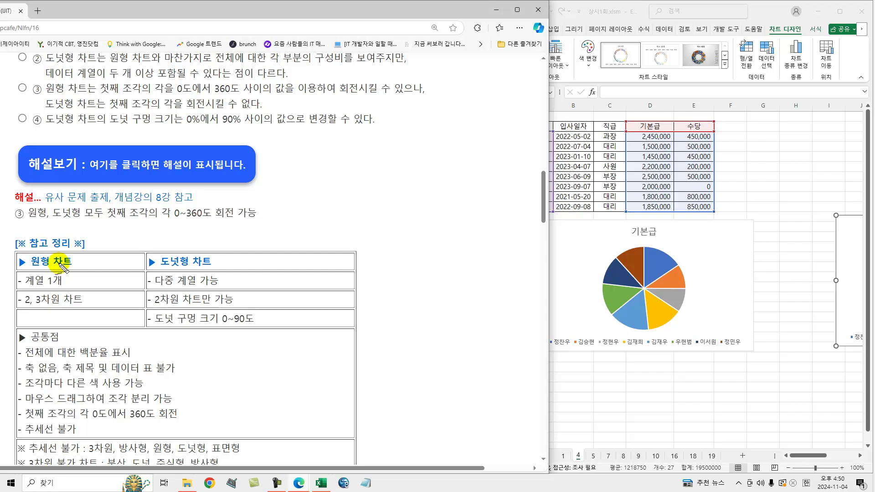
Underline 계열 1개, 도넛형 차트 and 다중 계열 가능 in the question 4 summary table, and clear the marks.
left_click_drag(24, 286, 54, 285)
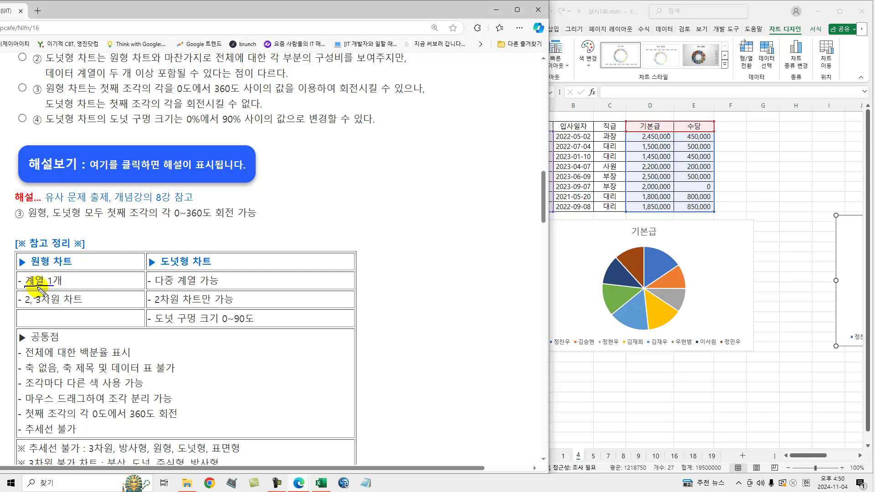
left_click_drag(38, 288, 56, 289)
left_click_drag(161, 270, 206, 270)
left_click_drag(155, 289, 204, 288)
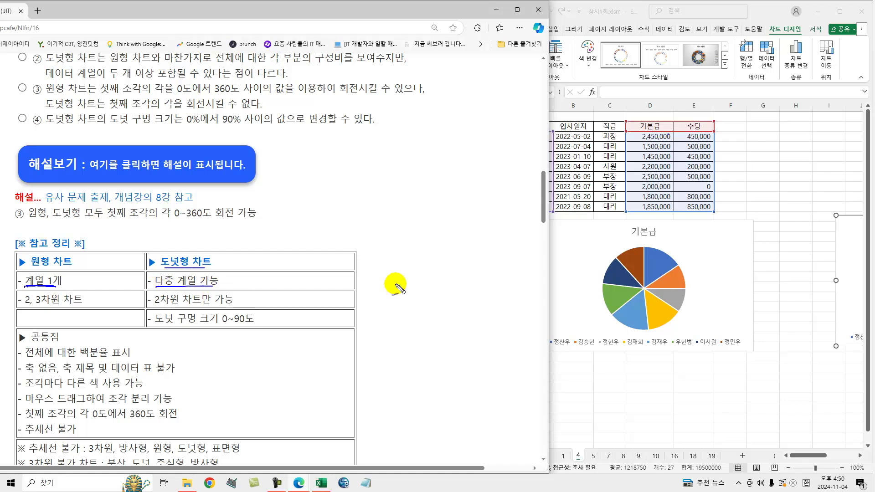
key("Escape")
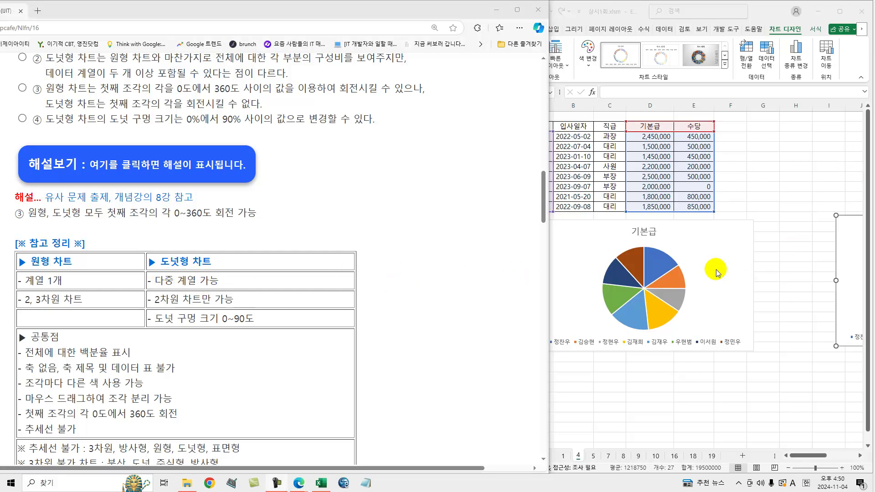
In Excel, pull all pie slices outward, try the same on the doughnut's outer ring, and push the pie slices back together.
left_click(718, 272)
left_click(778, 273)
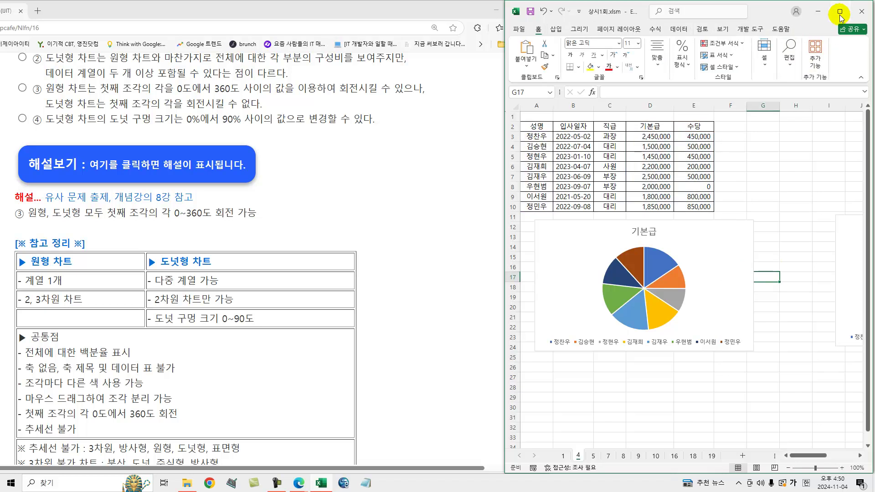
left_click(840, 12)
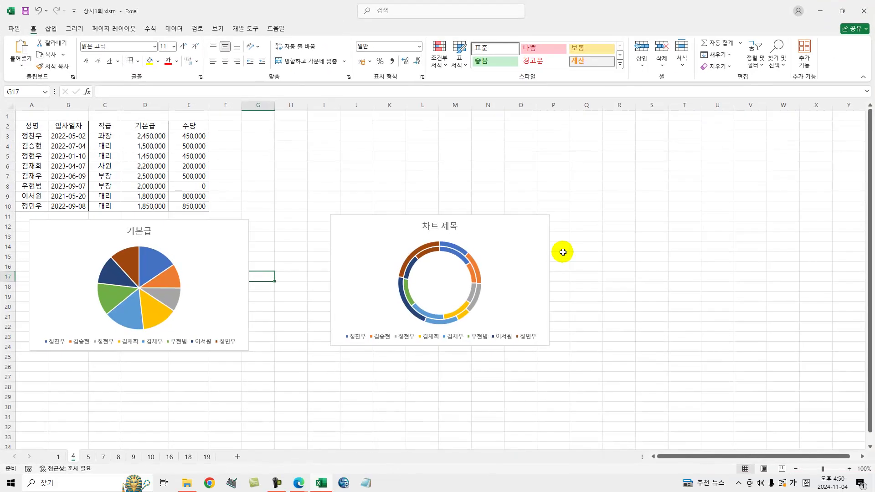
left_click(150, 274)
left_click_drag(149, 274, 182, 254)
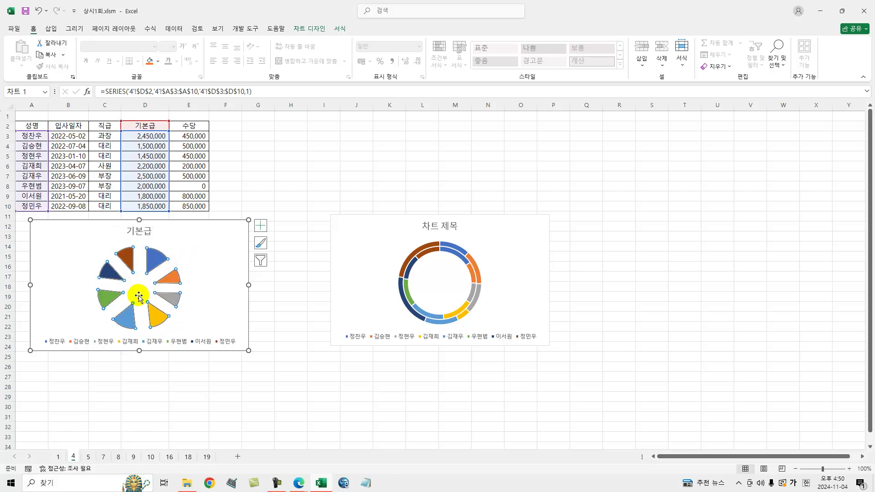
left_click(409, 267)
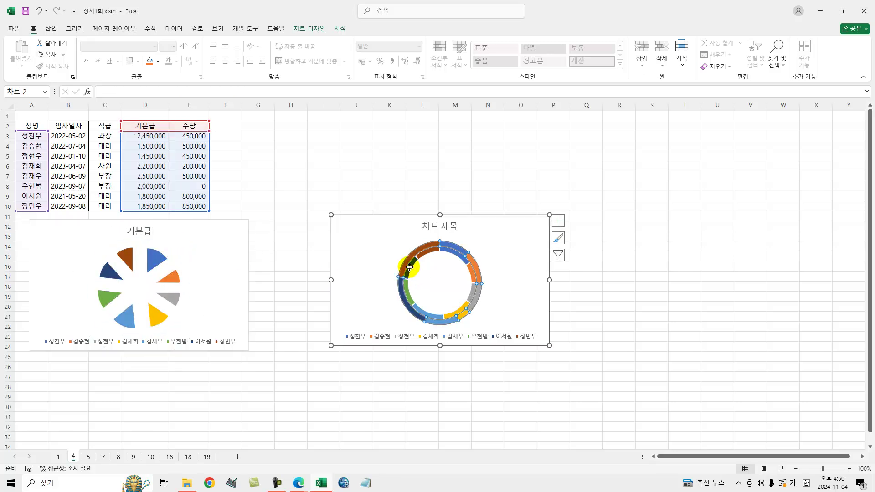
left_click_drag(409, 267, 440, 296)
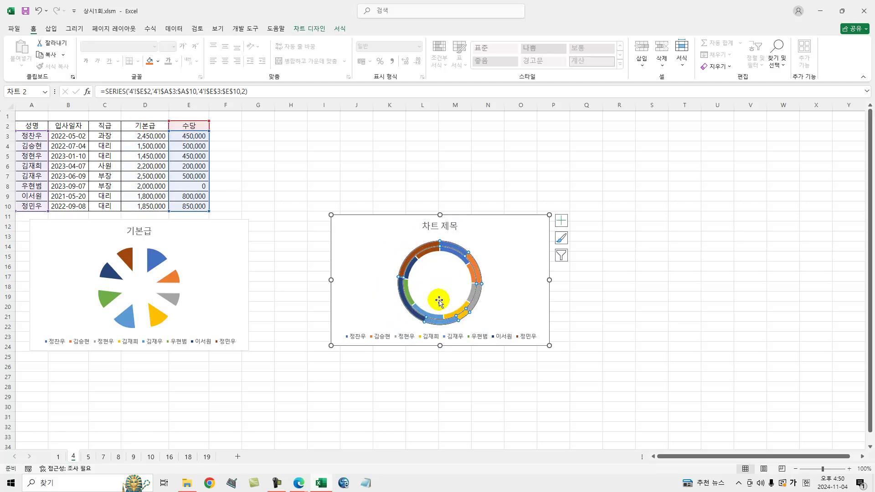
left_click(155, 262)
left_click_drag(155, 259, 136, 299)
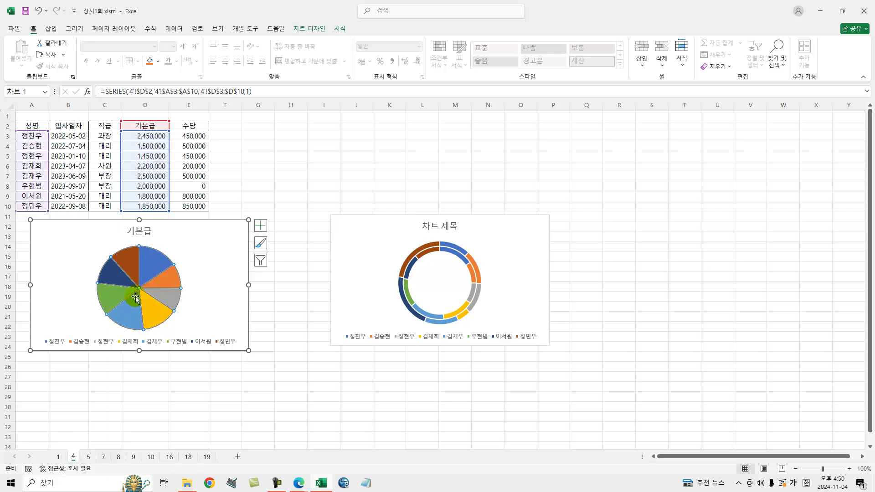
Pull only the first blue slice out of the pie and the orange outer-ring segment out of the doughnut by about 43%.
left_click(146, 267)
left_click_drag(147, 267, 167, 250)
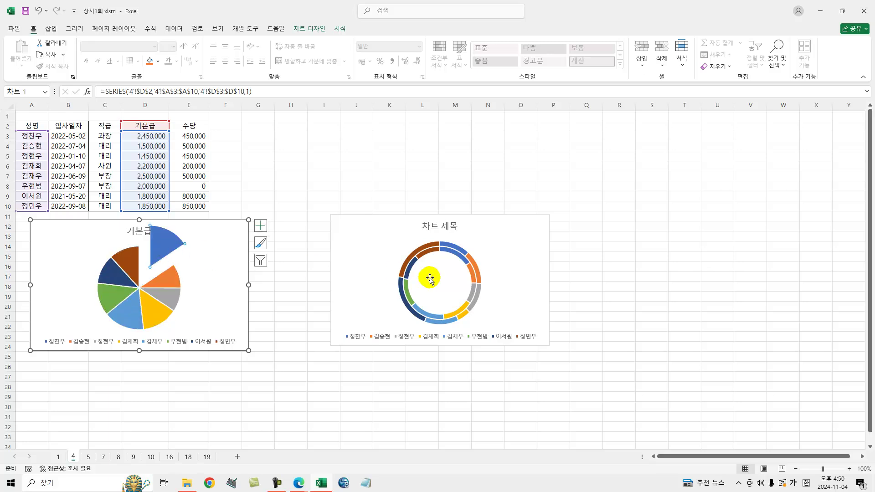
left_click(476, 273)
double_click(476, 272)
mouse_move(476, 273)
left_mouse_down()
mouse_move(500, 264)
mouse_move(492, 268)
left_mouse_up()
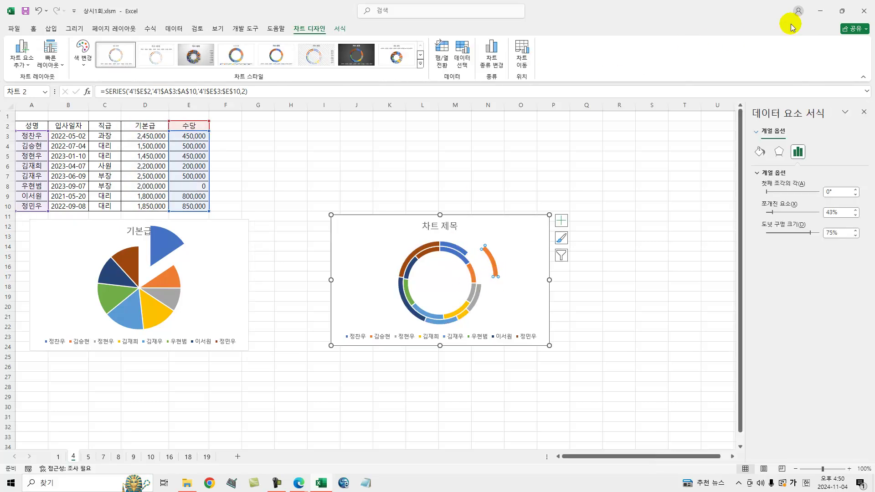
On the exam page, underline 2, 3차원 차트, 도넛형, 다중 계열 and 2차원 차트 in the summary table, and clear the marks.
left_click(842, 11)
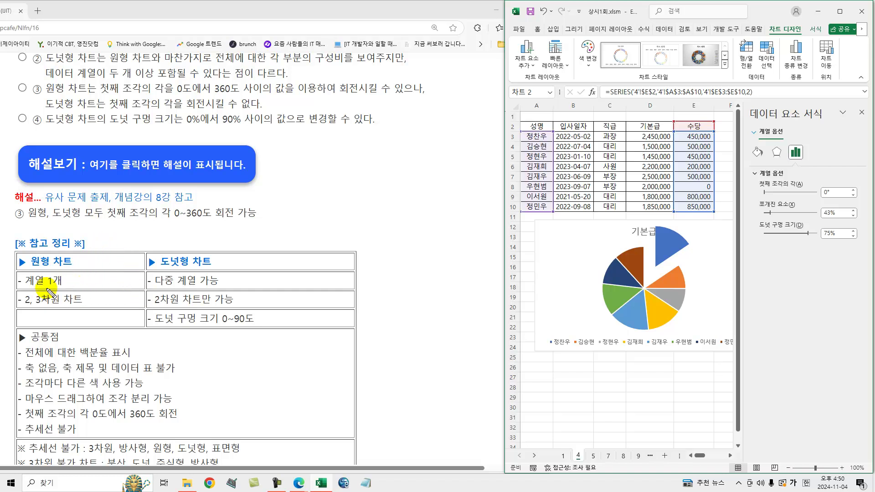
left_click_drag(22, 305, 75, 304)
mouse_move(161, 268)
left_mouse_down()
mouse_move(186, 268)
mouse_move(199, 287)
left_mouse_up()
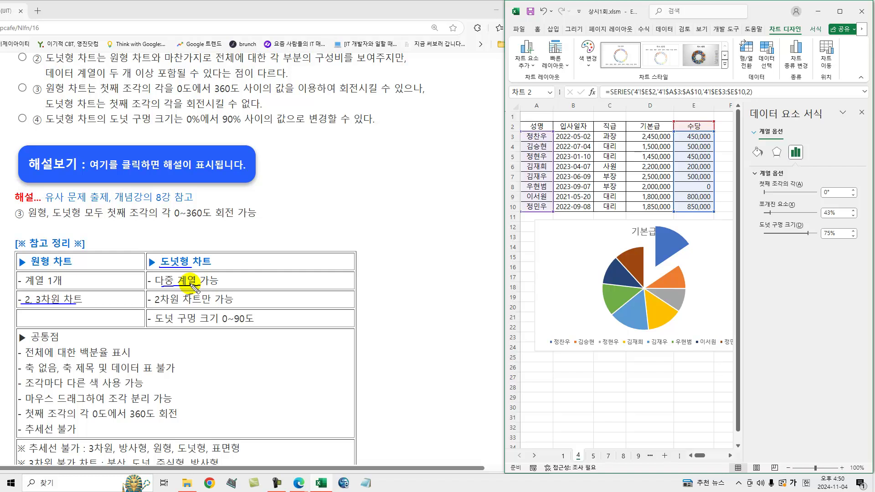
left_click_drag(157, 309, 204, 307)
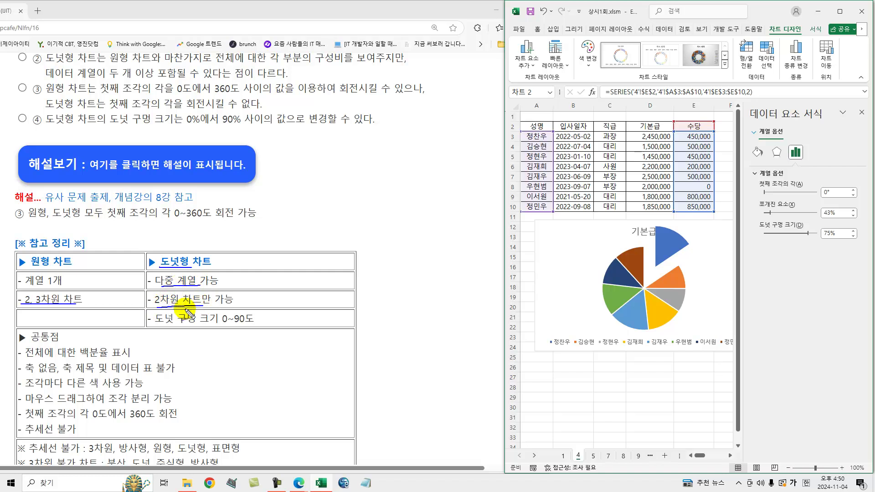
key("Escape")
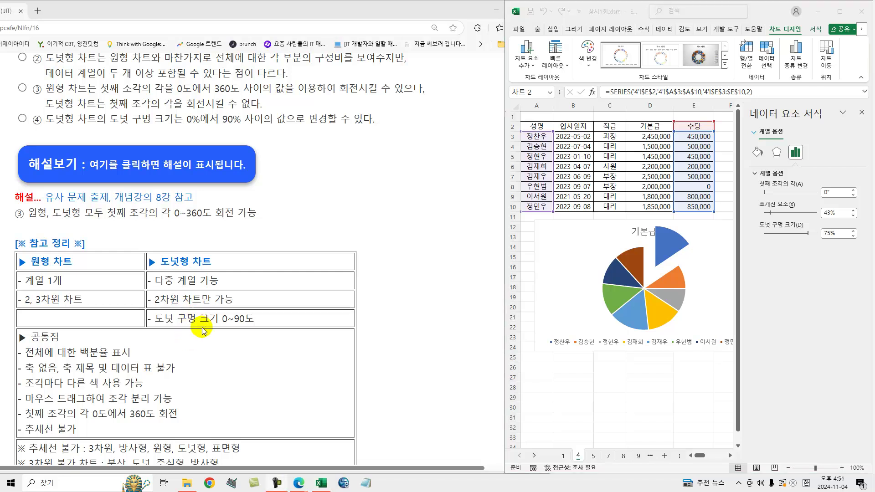
Check the doughnut chart's 도넛 구멍 크기 option in Excel, and reread question 4 and the 백분율 note on the exam page.
left_click(840, 11)
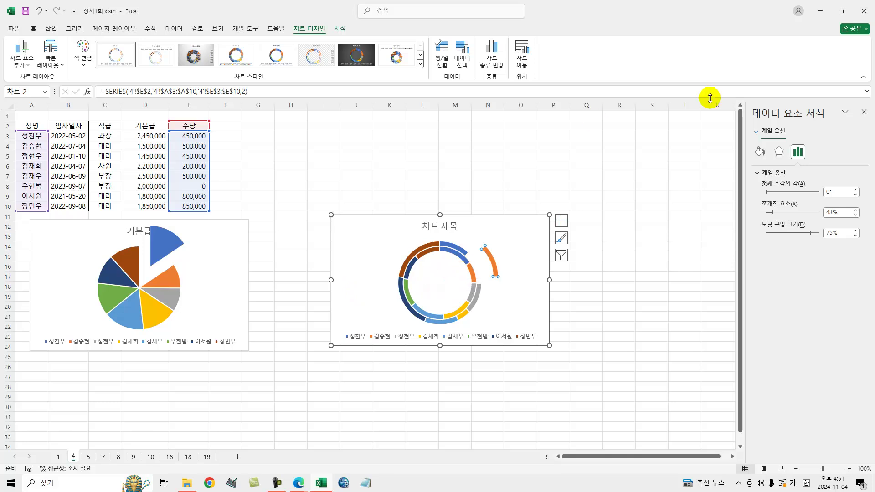
left_click(842, 11)
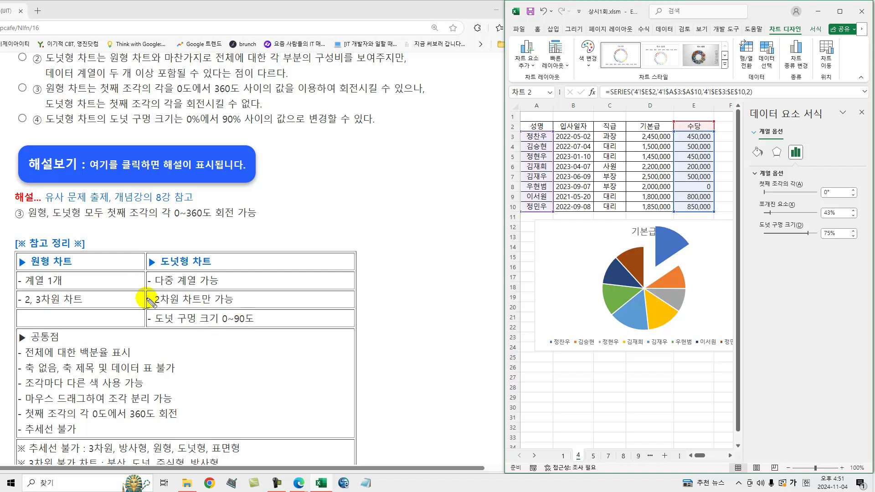
left_click_drag(72, 360, 107, 360)
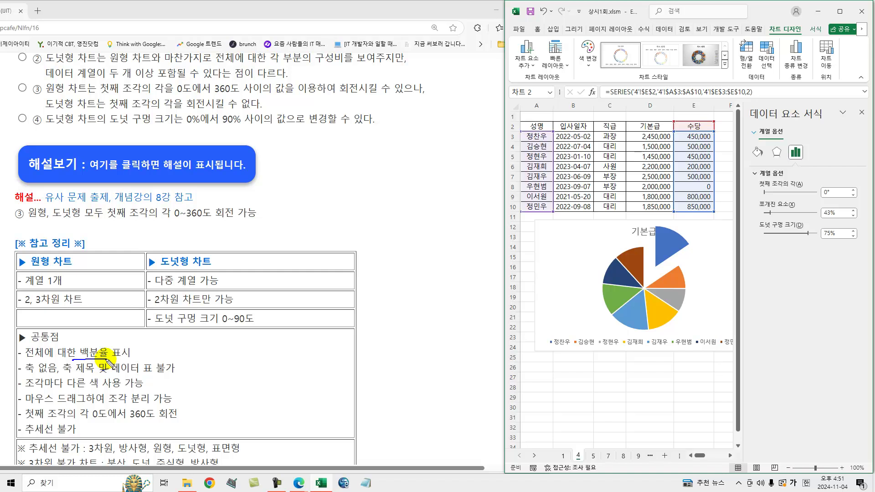
scroll(123, 324, "up", 2)
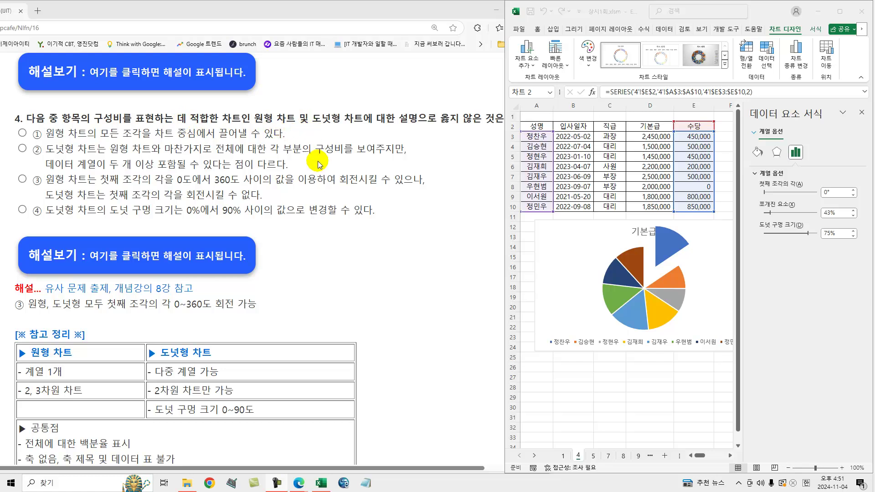
scroll(317, 162, "down", 1)
scroll(131, 407, "down", 1)
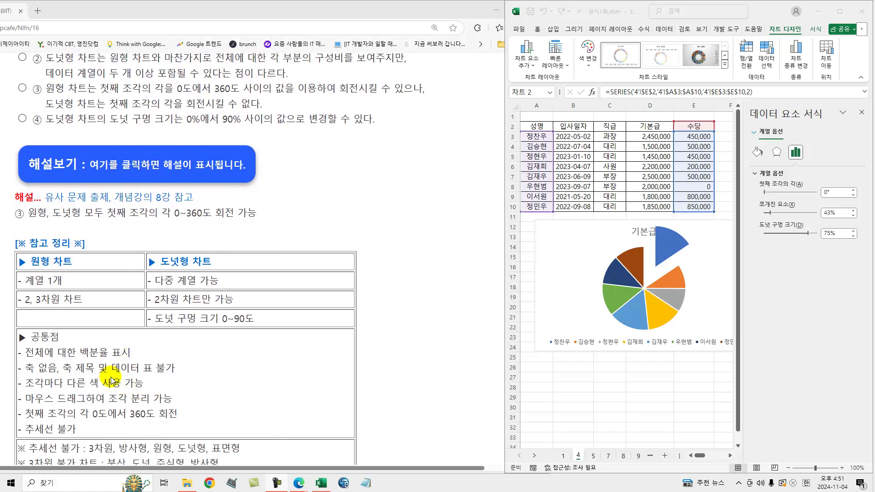
Underline the 공통점 notes on percentages, missing axes and data table, varied slice colours, slice separation and 0도에서 360도 rotation.
left_click_drag(85, 355, 121, 355)
left_click_drag(28, 375, 174, 376)
left_click_drag(33, 392, 88, 391)
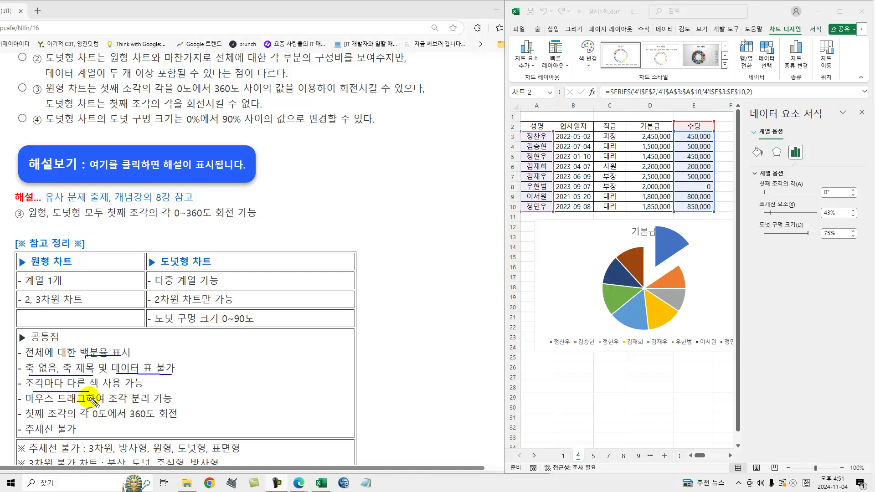
left_click_drag(122, 404, 163, 403)
left_click_drag(49, 420, 153, 418)
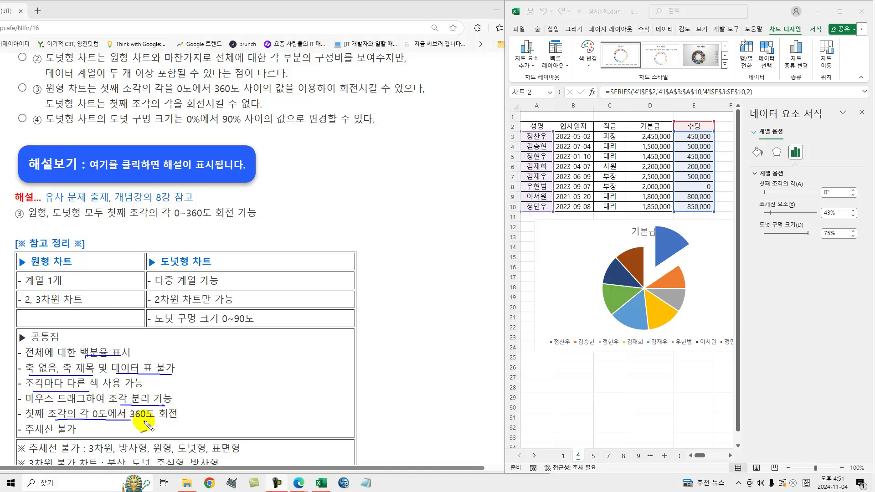
Maximize the workbook window and move the pulled-out slice of the 기본급 pie chart back into the pie.
key("Escape")
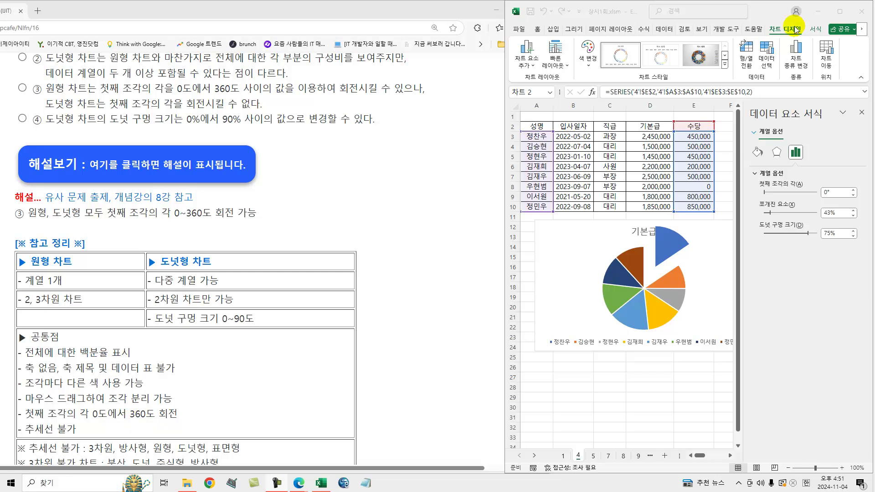
left_click(843, 14)
left_click(161, 246)
left_click(161, 246)
left_click_drag(161, 246, 130, 263)
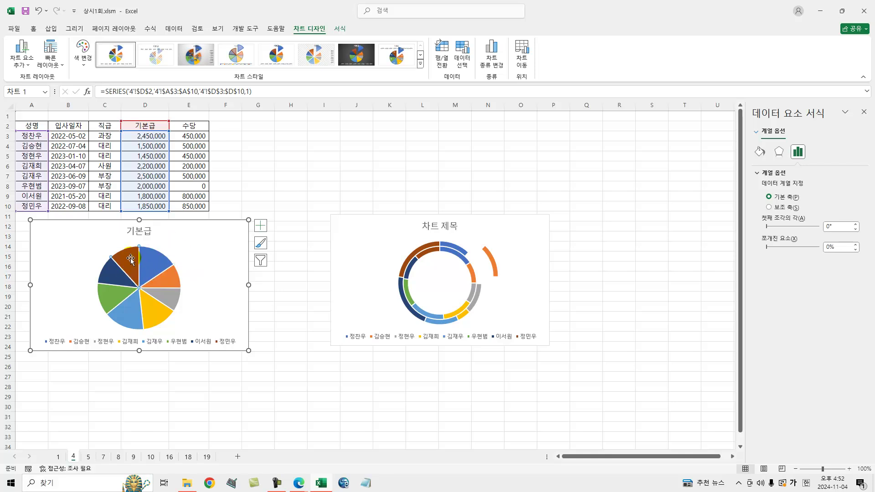
Set the 기본급 pie chart's first slice angle to 295° in its series formatting options.
right_click(130, 258)
left_click(182, 354)
left_click_drag(785, 227, 810, 227)
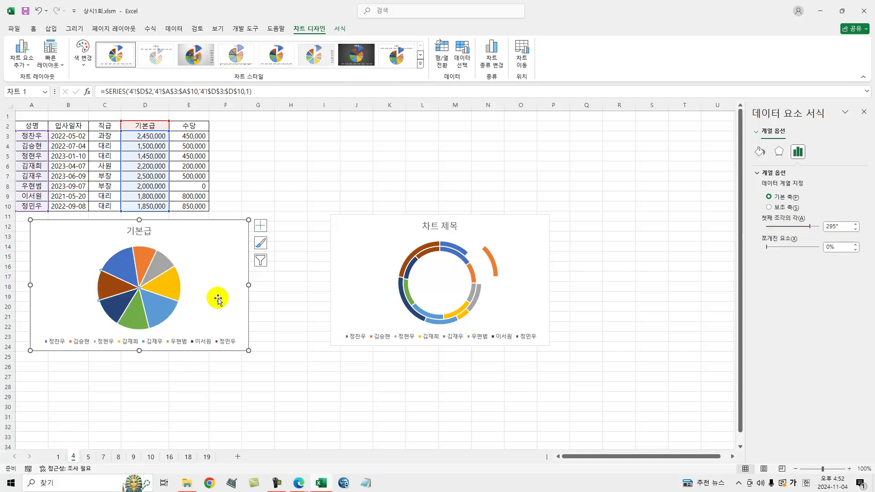
Set the doughnut chart's first slice angle to 213° and its hole size to 0%, and restore the workbook window beside the quiz page.
left_click(425, 255)
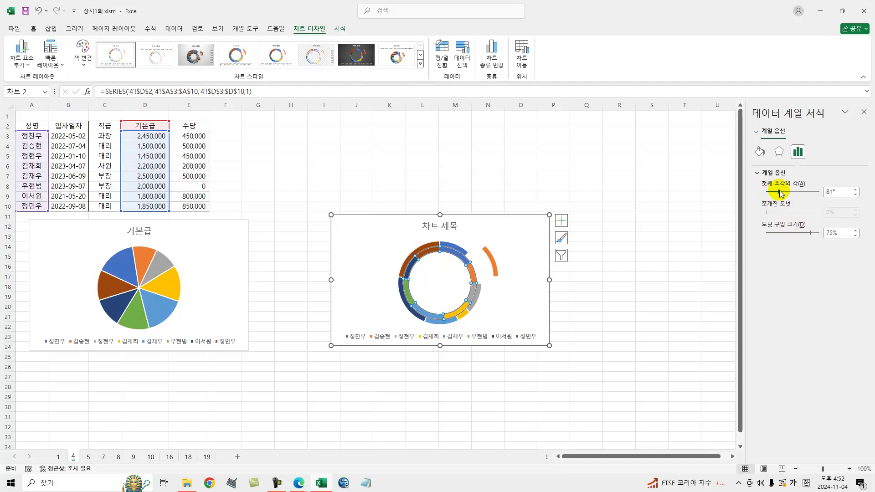
left_click_drag(781, 193, 798, 192)
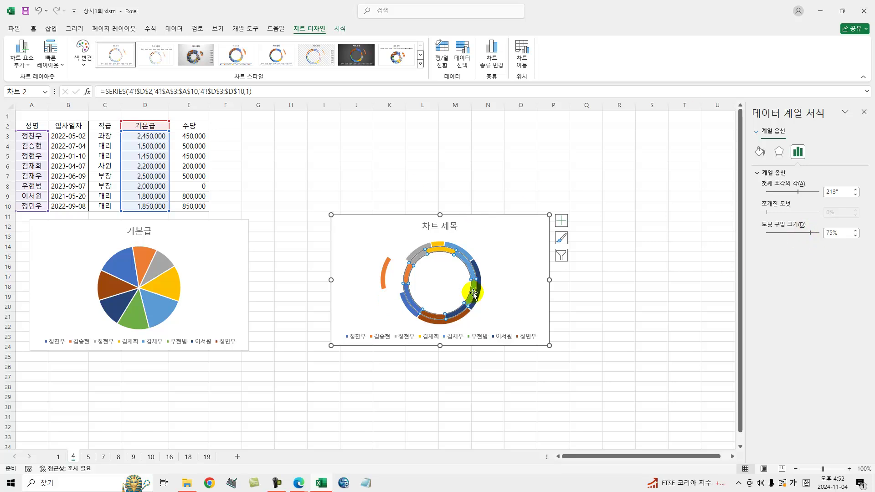
left_click_drag(811, 235, 748, 233)
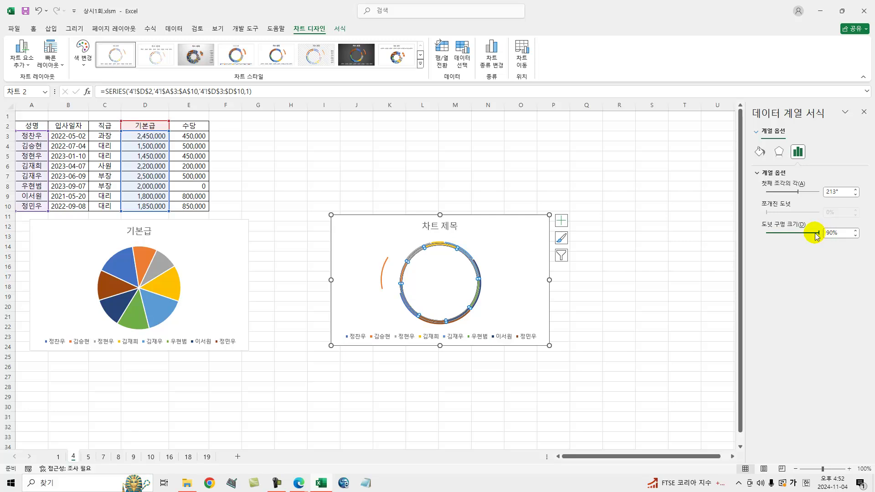
left_click(842, 11)
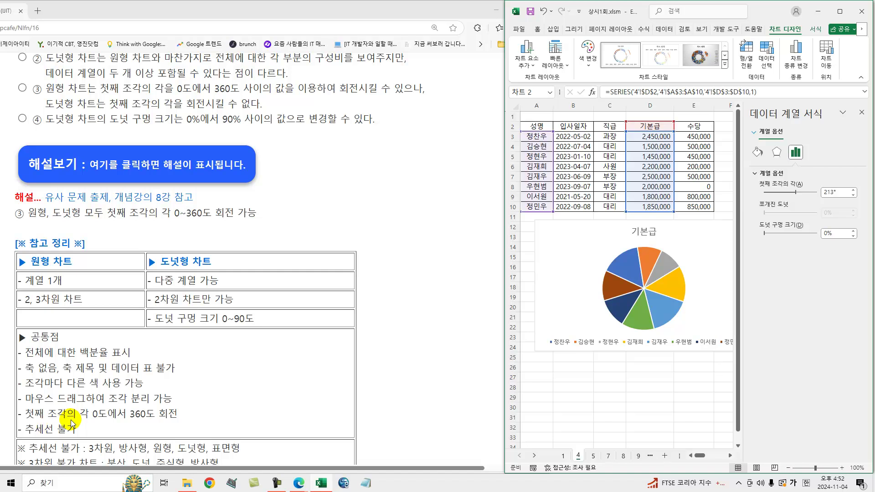
Review the summary table's note on charts without trendlines (추세선 불가), underlining the listed chart types with the screen pen.
scroll(93, 402, "down", 2)
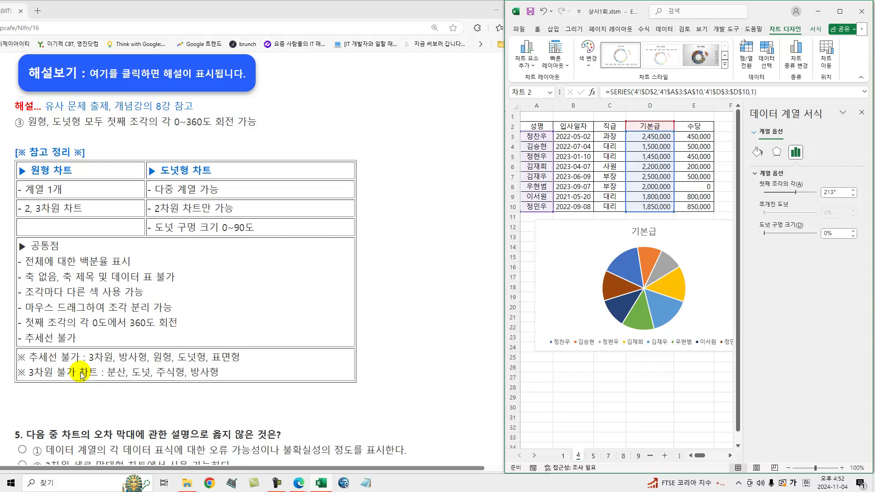
mouse_move(635, 299)
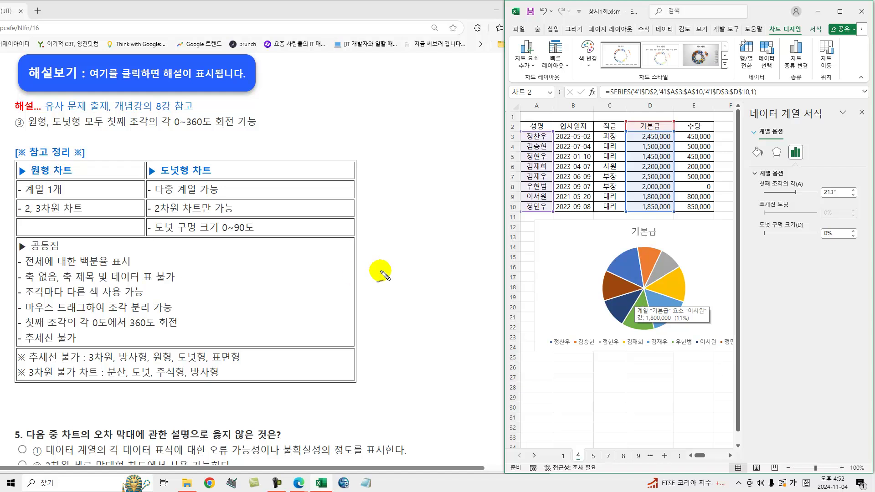
left_click_drag(88, 365, 114, 365)
left_click_drag(119, 366, 240, 365)
left_click_drag(29, 365, 83, 365)
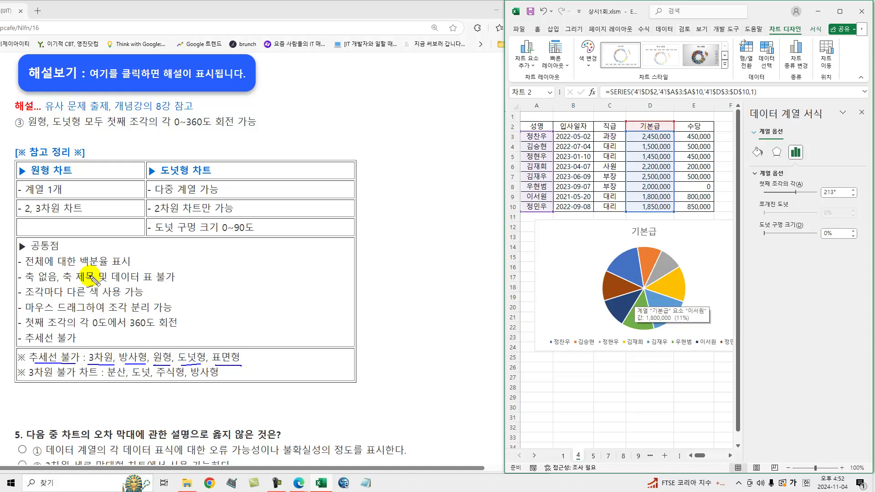
Review the summary table's 2-D and 3-D chart notes, marking the types listed under 3차원 불가 차트, and clear the pen marks.
left_click_drag(17, 219, 47, 220)
left_click_drag(161, 176, 188, 176)
left_click_drag(155, 214, 203, 214)
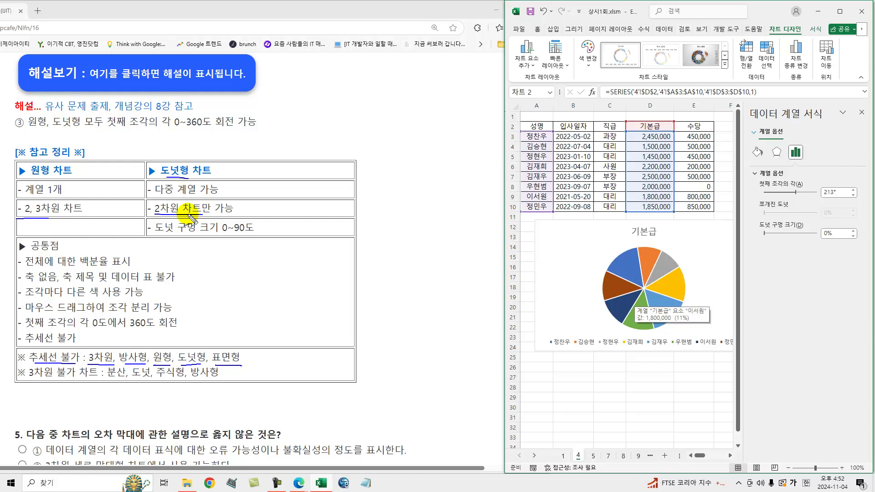
left_click_drag(26, 384, 210, 379)
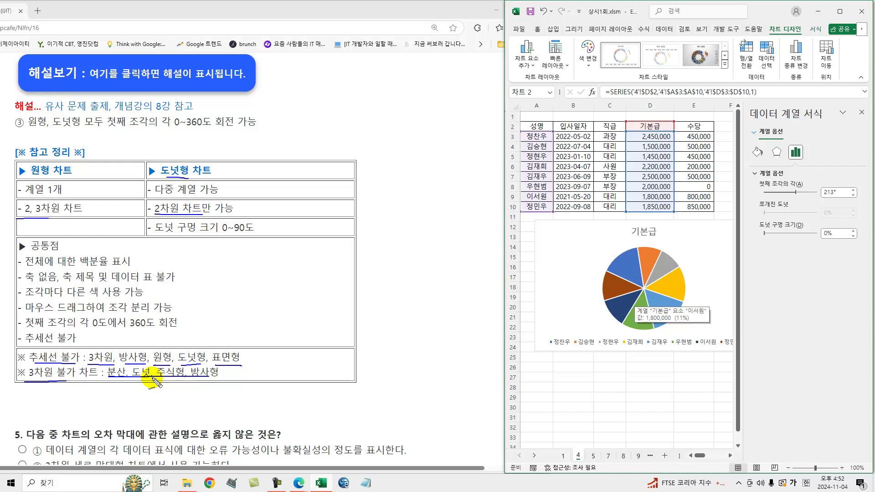
left_click_drag(35, 371, 36, 369)
mouse_move(119, 379)
left_mouse_down()
mouse_move(114, 371)
mouse_move(171, 381)
left_mouse_up()
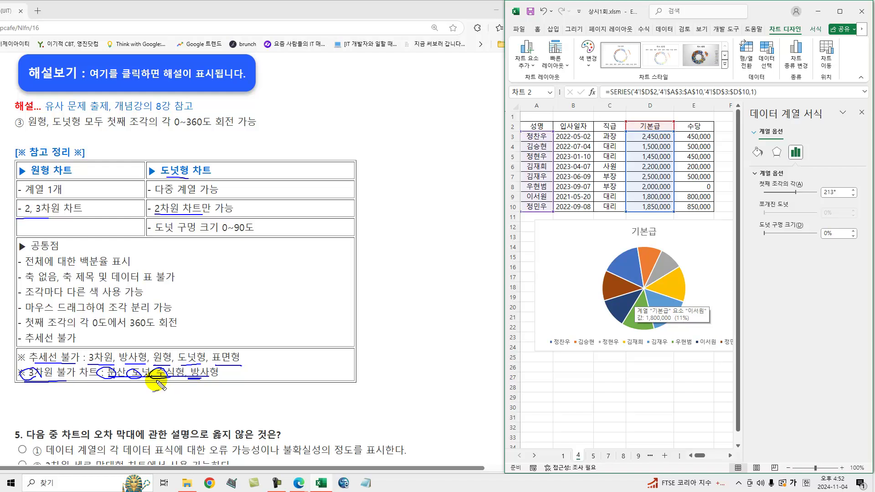
left_click_drag(46, 382, 91, 381)
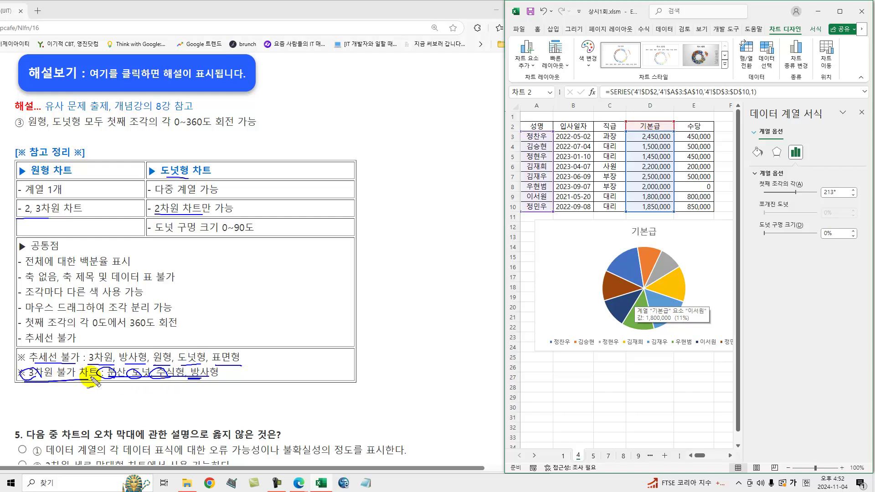
key("Escape")
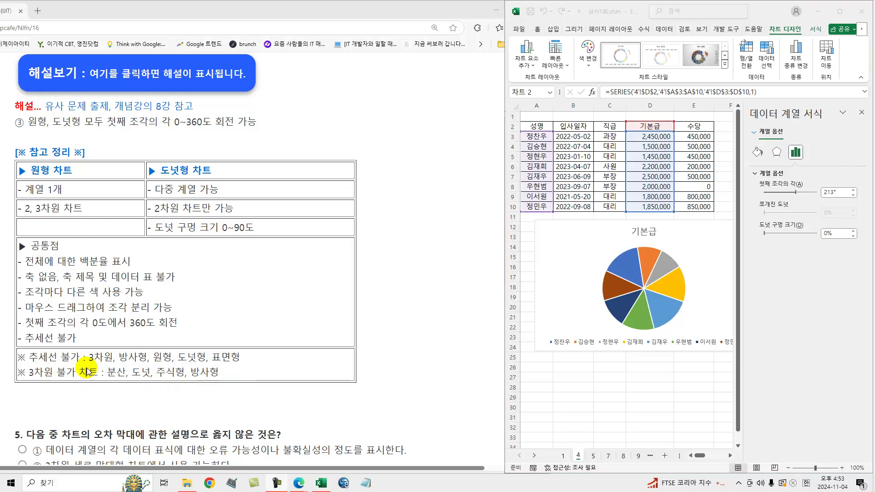
Close the data series formatting pane and return to question 4 on the quiz page.
left_click(755, 113)
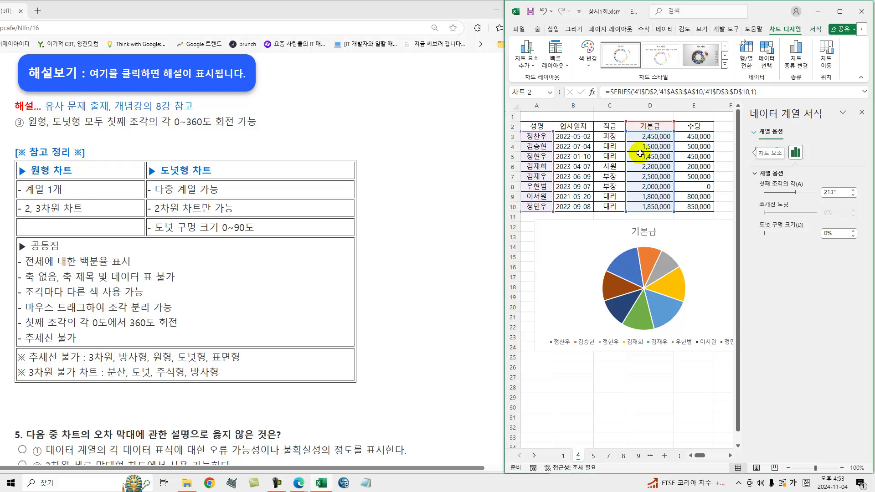
left_click(862, 114)
left_click(225, 199)
scroll(227, 209, "up", 4)
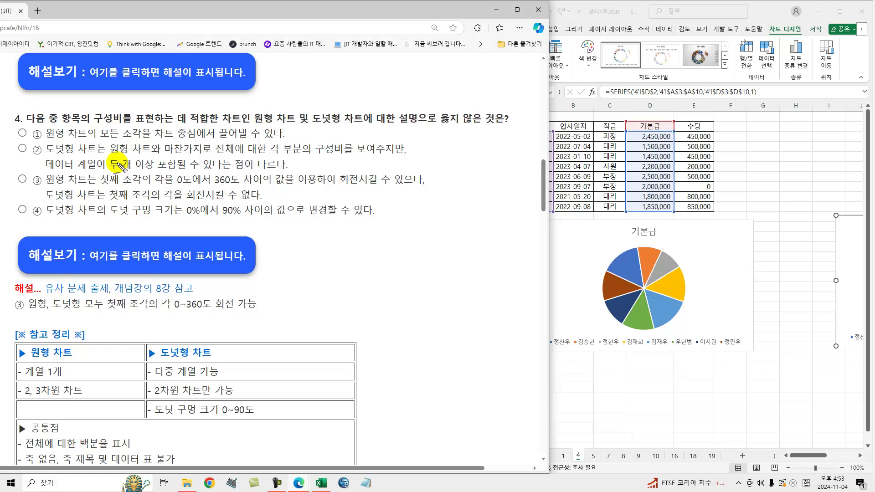
Review question 4's answer options, underlining key phrases and ticking option ③ with the screen pen, and clear the marks.
left_click_drag(174, 142, 264, 141)
left_click_drag(53, 156, 338, 161)
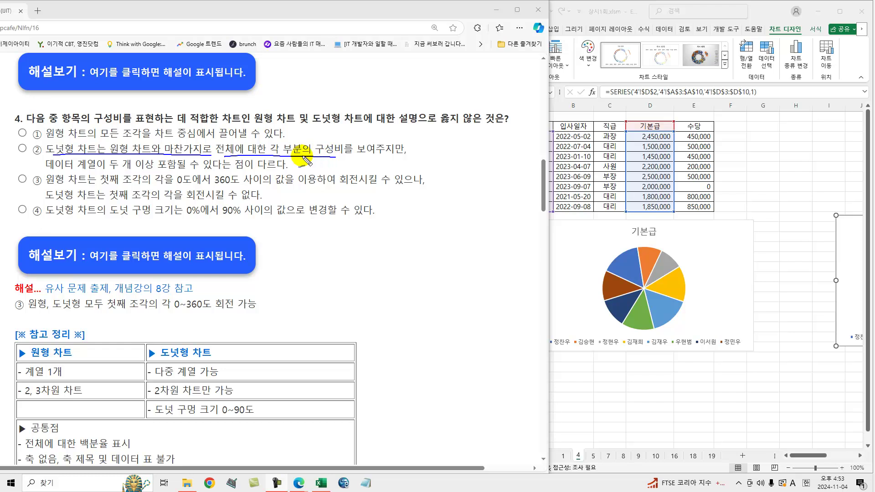
left_click_drag(72, 170, 176, 171)
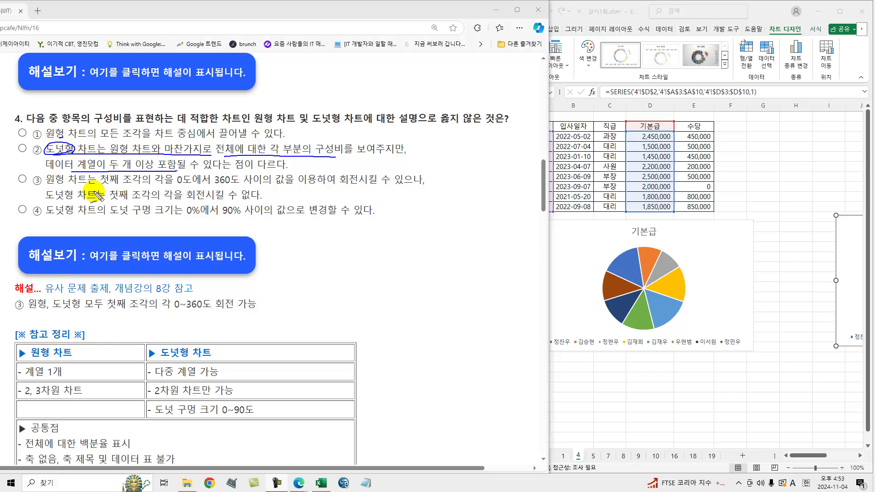
left_click_drag(57, 184, 232, 187)
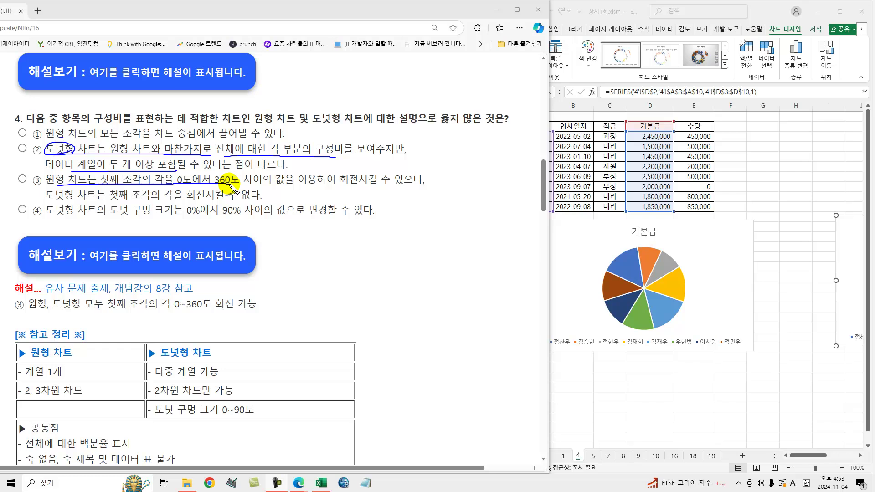
left_click_drag(371, 183, 416, 184)
left_click_drag(47, 200, 106, 200)
left_click_drag(164, 199, 237, 200)
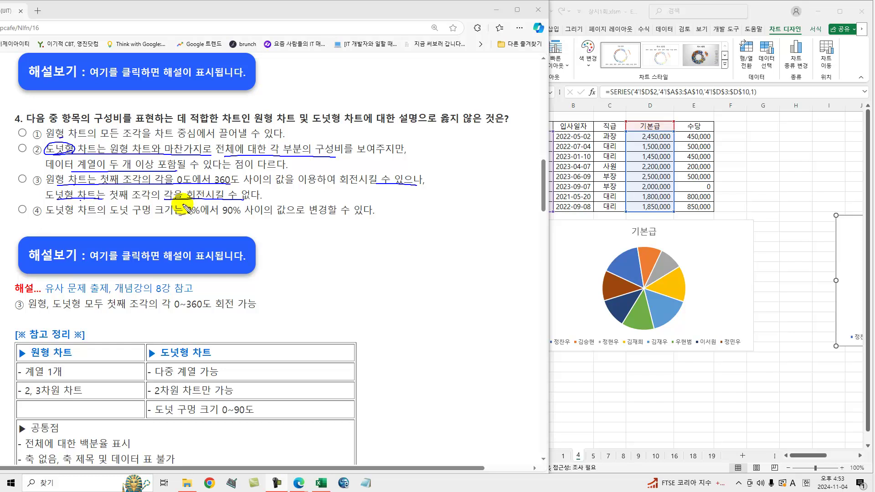
left_click_drag(57, 218, 112, 217)
left_click_drag(187, 217, 239, 217)
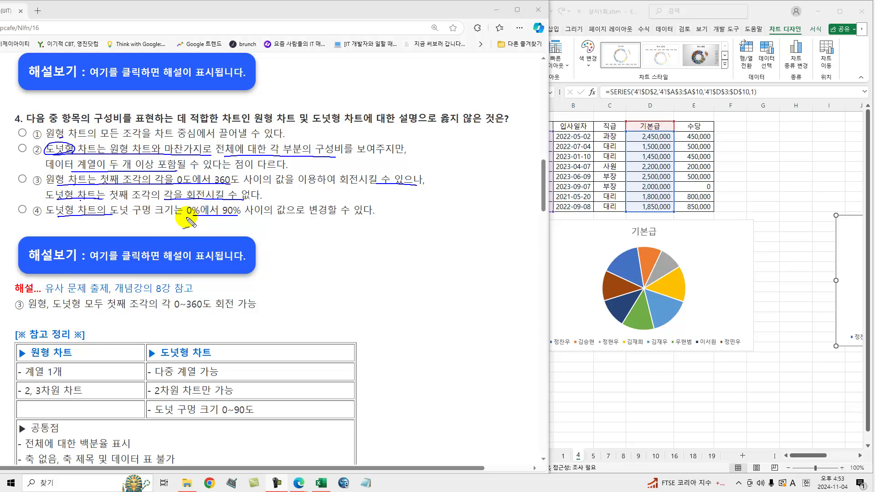
left_click_drag(8, 170, 30, 166)
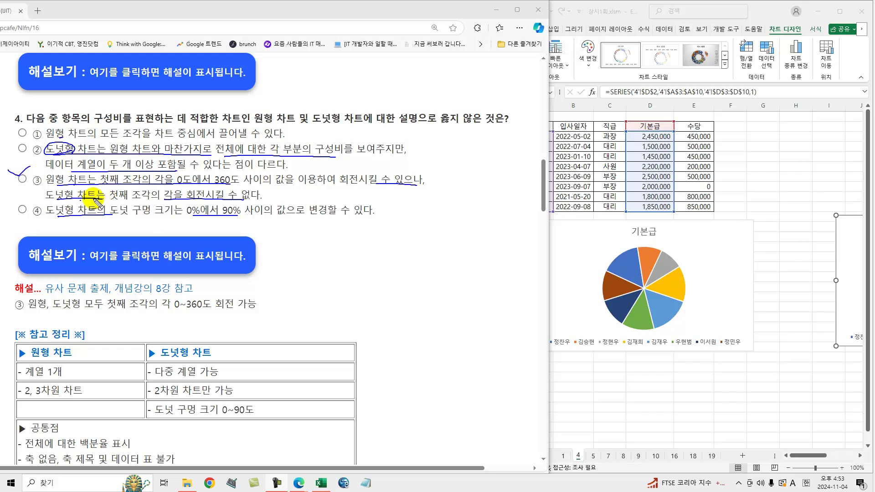
key("Escape")
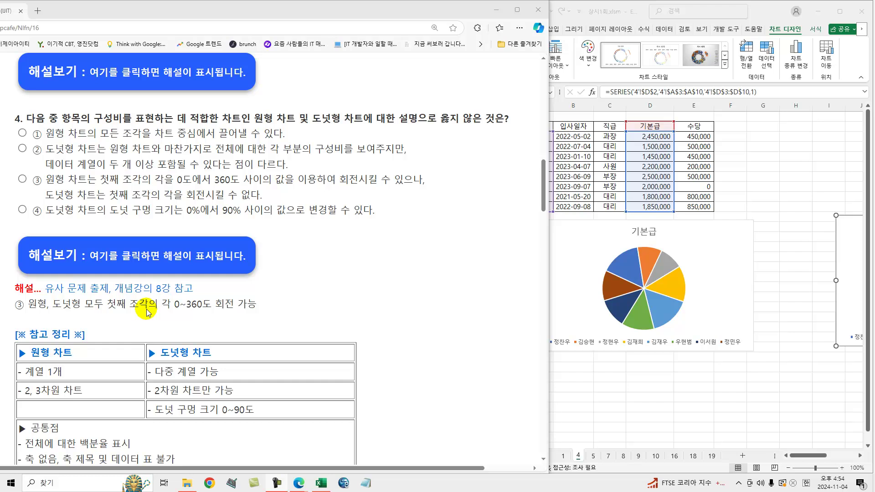
Hide question 4's explanation on the quiz page, go to question 5, and open sheet 5 of the workbook.
left_click(141, 261)
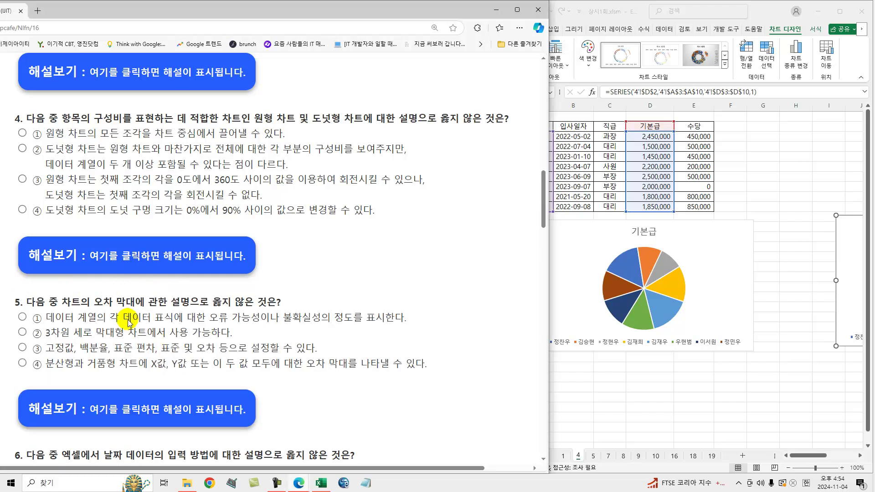
scroll(129, 323, "down", 4)
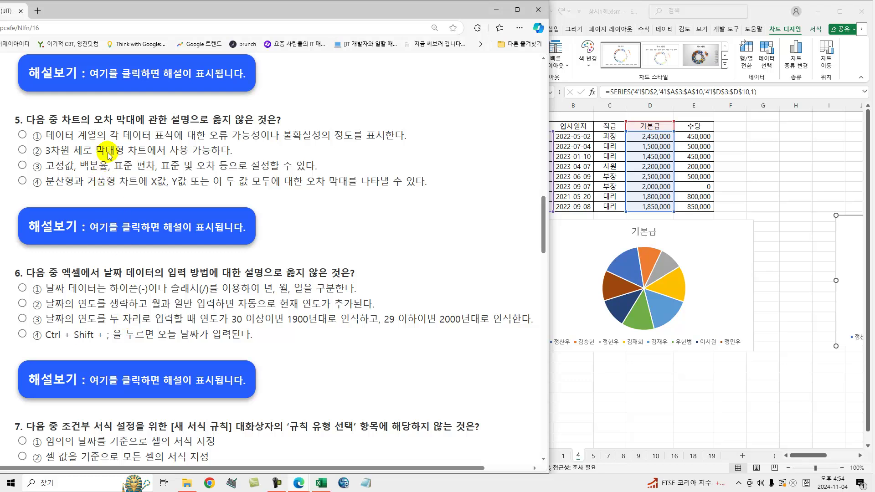
left_click(722, 382)
left_click(594, 456)
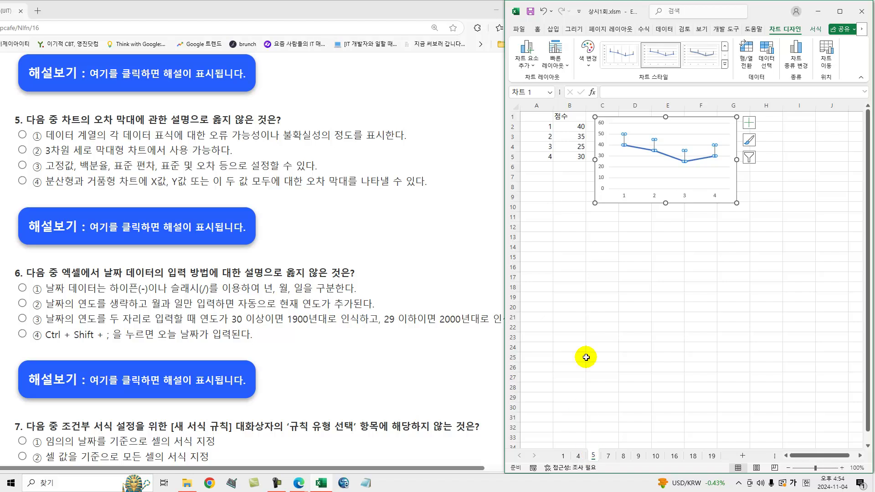
left_click(601, 317)
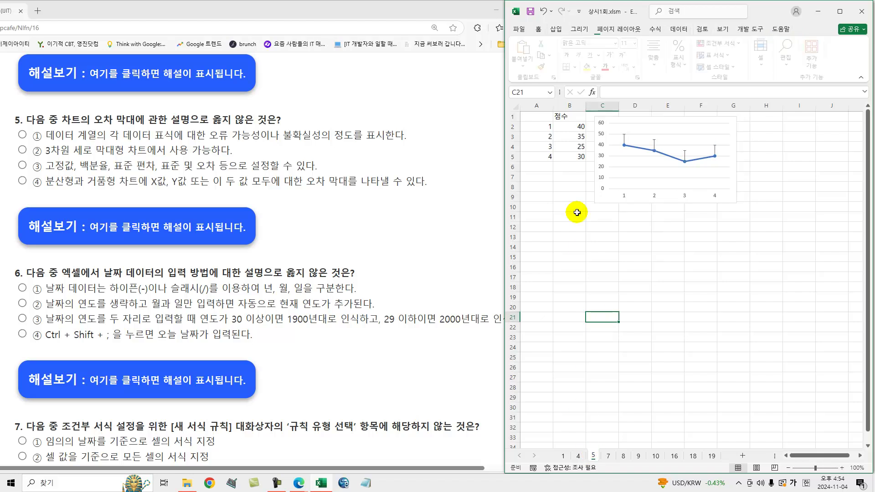
Open the line chart's error bar options, try the 음의 값 direction, and set the vertical error bars' direction to 모두.
left_click(635, 148)
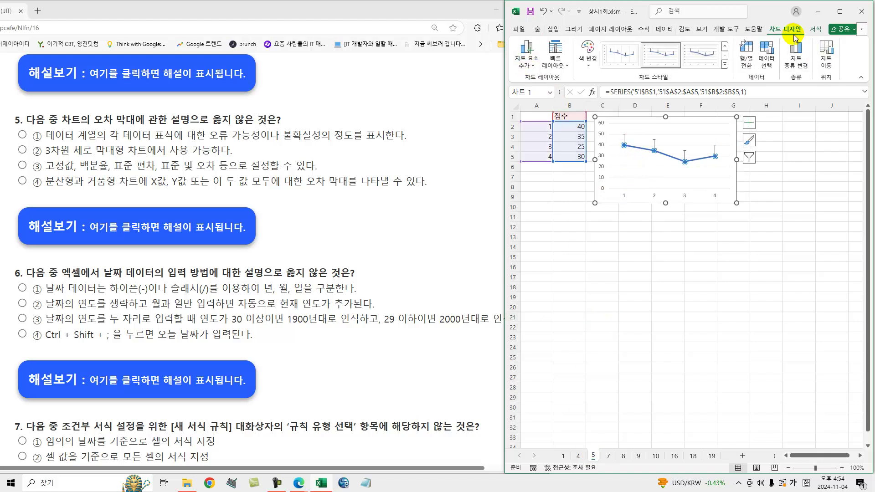
left_click(532, 66)
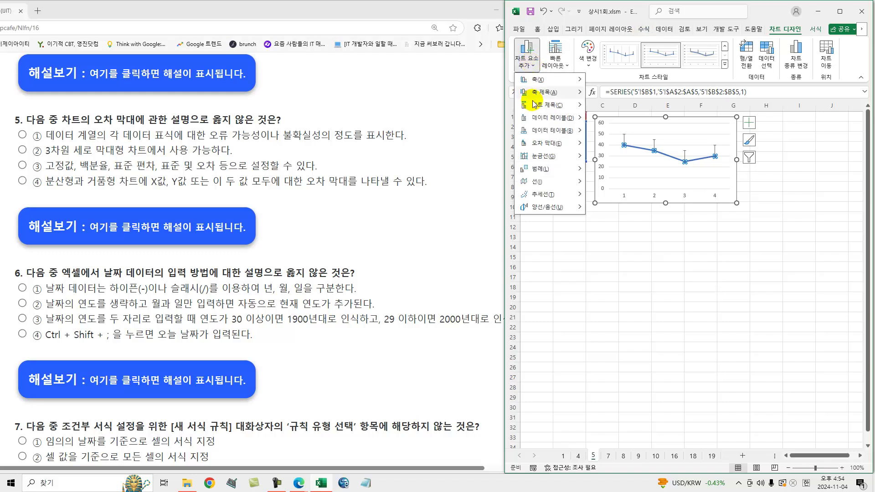
mouse_move(543, 142)
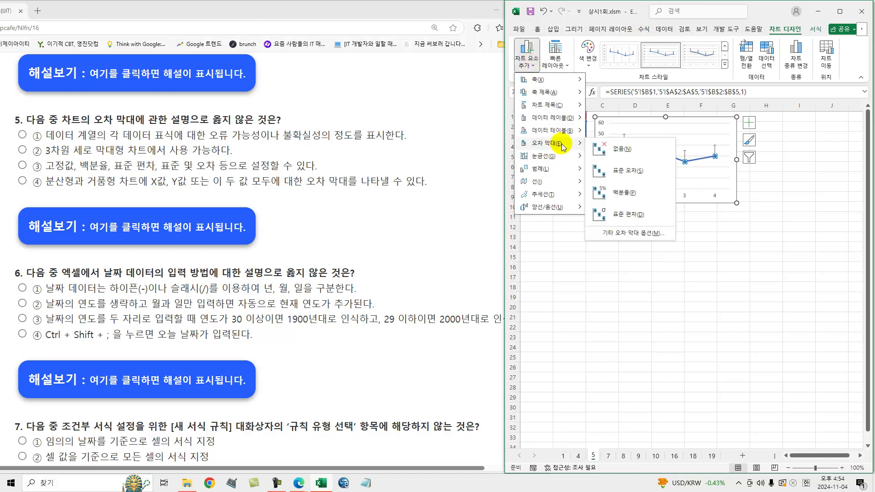
left_click(630, 233)
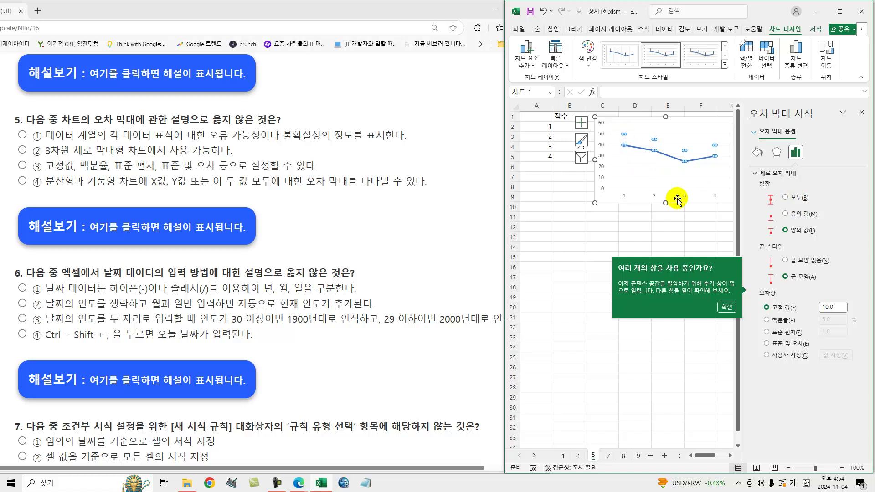
left_click(791, 216)
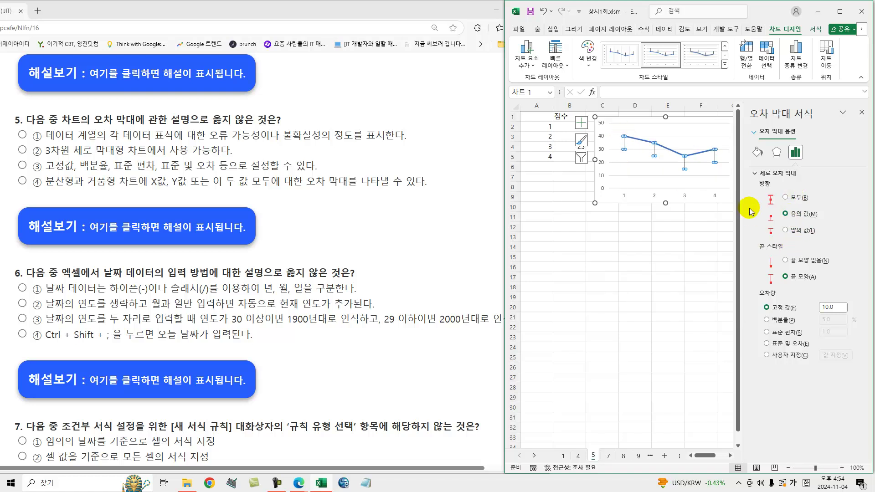
left_click(787, 199)
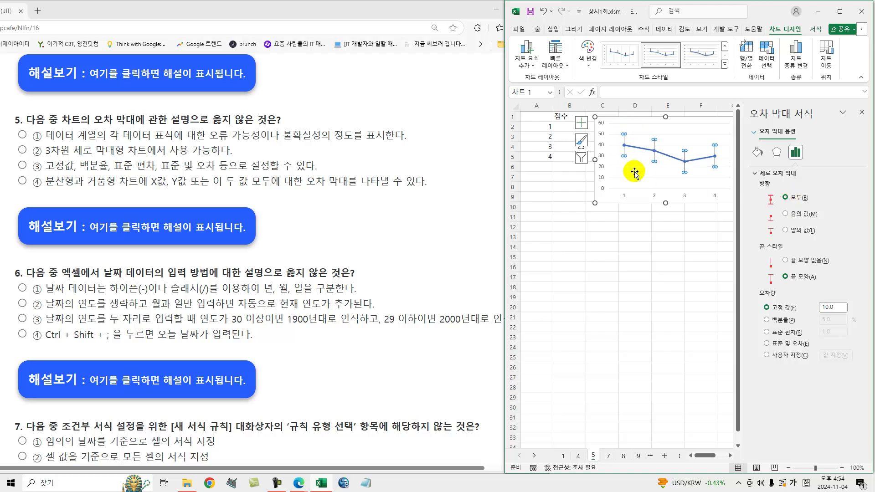
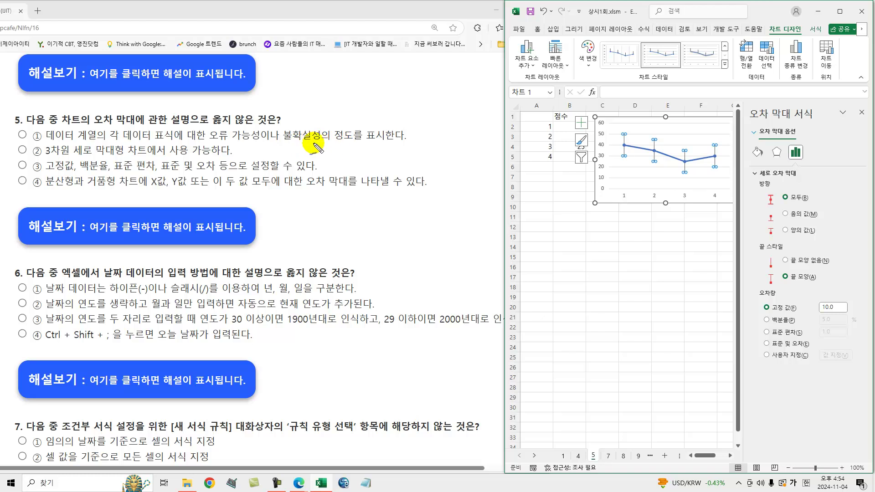
Review question 5's answer options, underlining key phrases, crossing out option ② and circling the error amount choices with the screen pen, and clear the marks.
left_click_drag(44, 156, 113, 155)
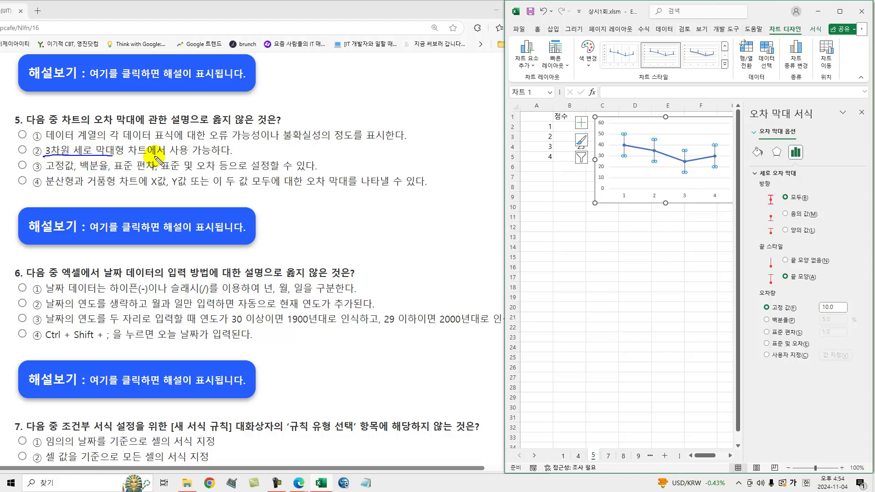
left_click_drag(91, 125, 133, 124)
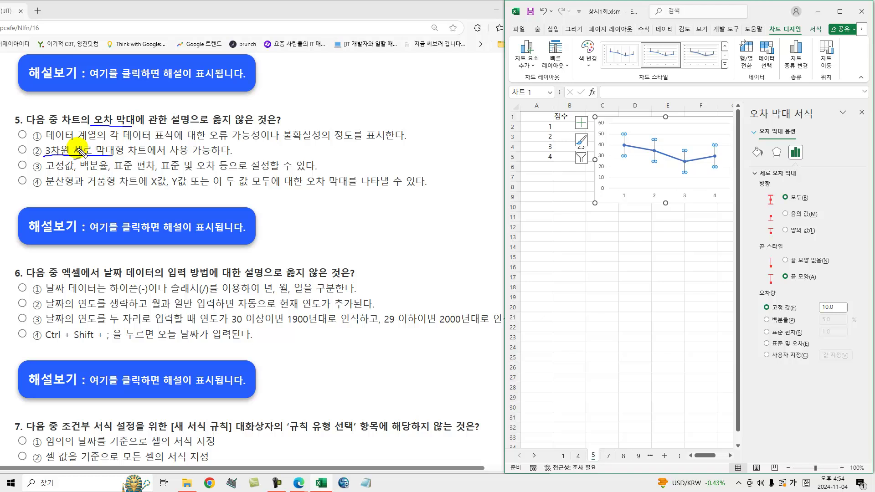
mouse_move(66, 144)
left_mouse_down()
mouse_move(46, 157)
mouse_move(71, 161)
mouse_move(57, 173)
mouse_move(155, 172)
left_mouse_up()
left_click_drag(175, 173, 216, 172)
left_click_drag(809, 346, 803, 351)
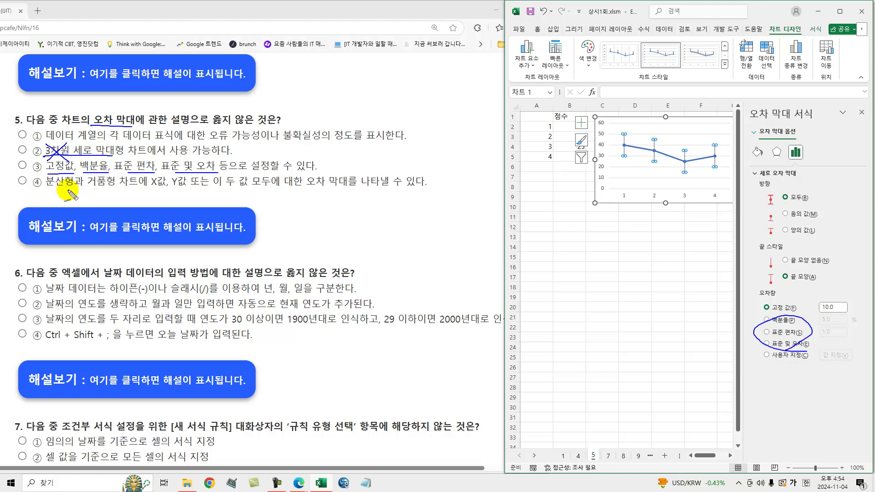
left_click_drag(153, 187, 372, 188)
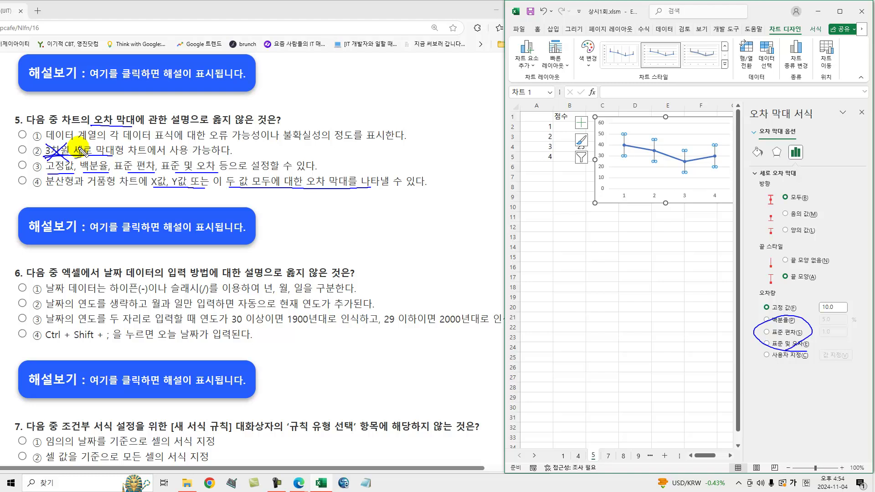
key("Escape")
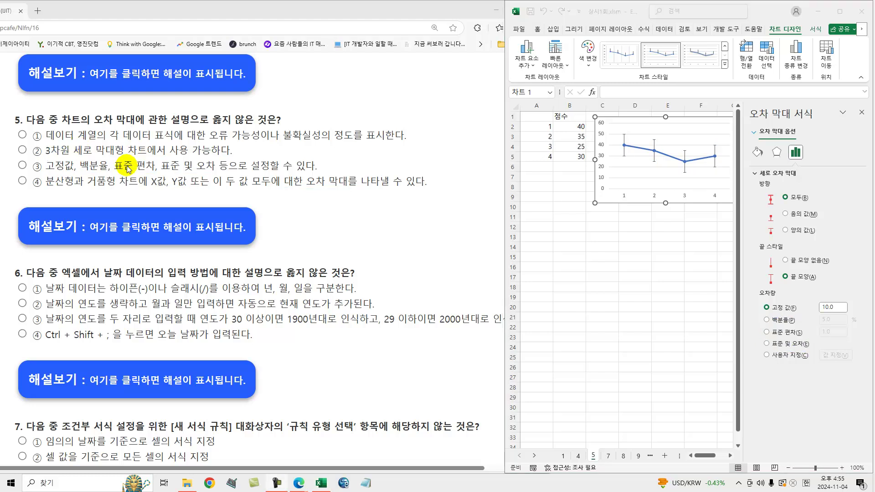
Select option ② as question 5's answer, read its explanation, and go to question 6 on the quiz page.
left_click(22, 149)
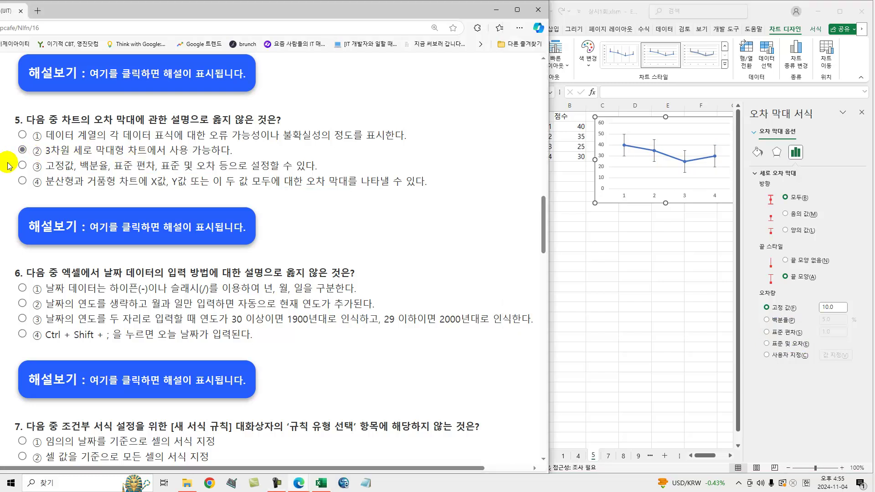
left_click(63, 227)
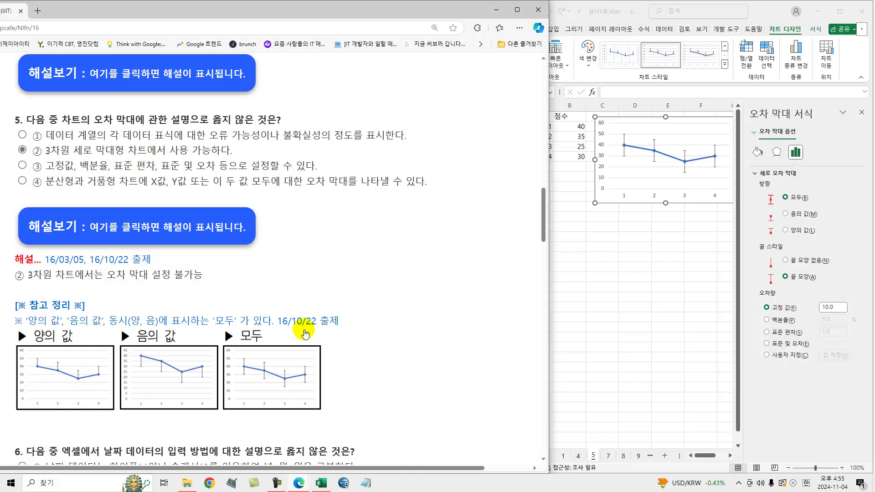
scroll(159, 235, "down", 4)
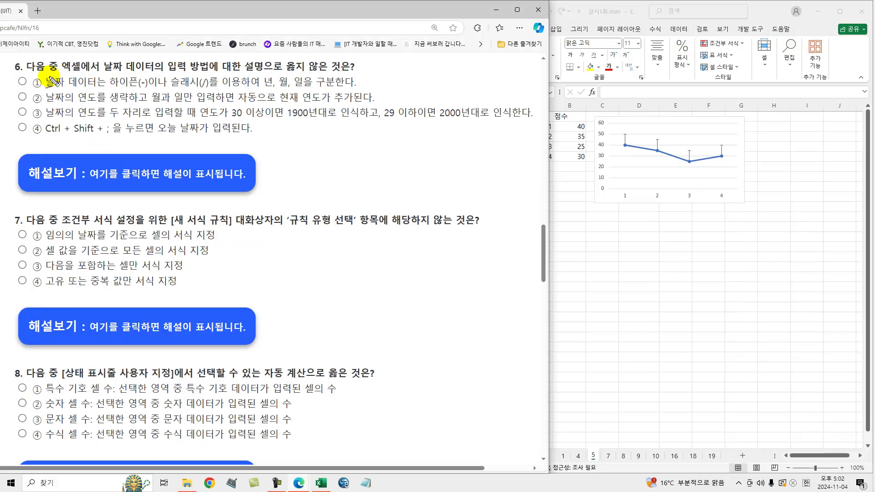
Underline question 6's key phrases and option ①'s date separators, sketch sample dates with the screen pen, and clear the marks.
left_click_drag(105, 72, 204, 71)
left_click_drag(288, 71, 341, 70)
left_click_drag(135, 90, 211, 90)
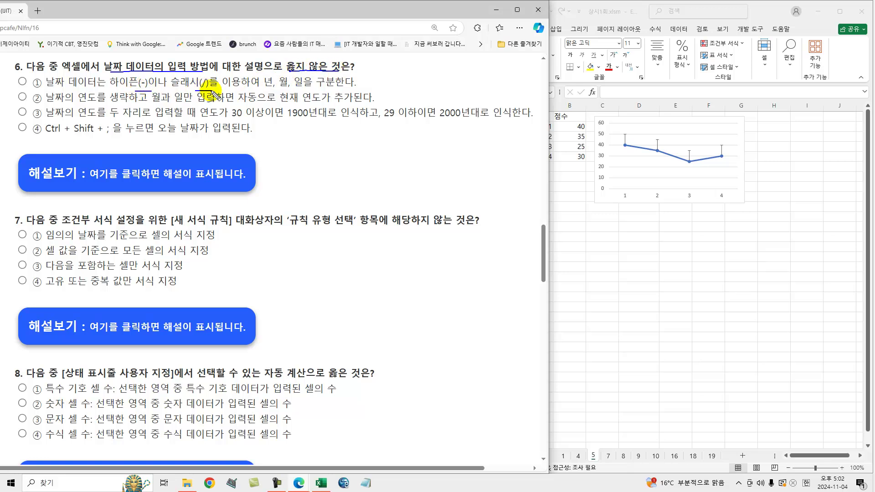
mouse_move(292, 158)
left_mouse_down()
mouse_move(364, 156)
mouse_move(301, 175)
mouse_move(344, 176)
mouse_move(332, 195)
left_mouse_up()
mouse_move(346, 158)
left_mouse_down()
mouse_move(360, 157)
mouse_move(339, 187)
left_mouse_up()
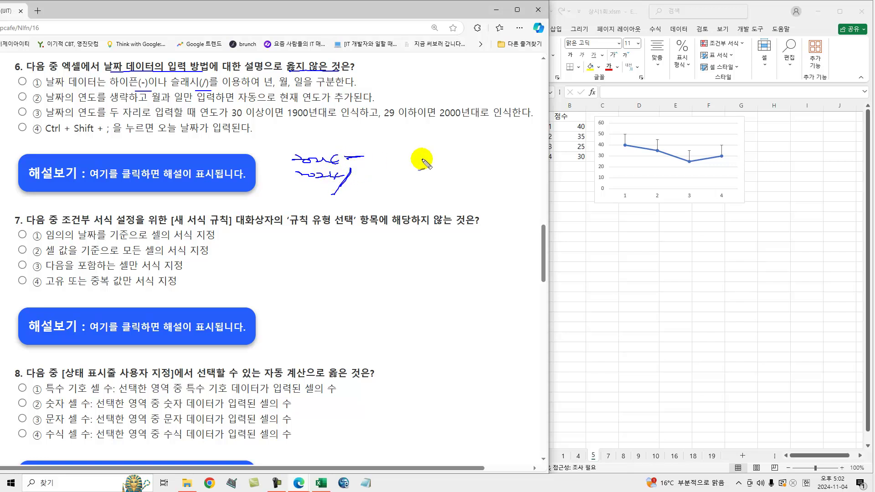
mouse_move(404, 155)
left_mouse_down()
mouse_move(413, 171)
mouse_move(416, 157)
left_mouse_up()
mouse_move(426, 156)
left_mouse_down()
mouse_move(427, 166)
mouse_move(471, 161)
mouse_move(429, 166)
left_mouse_up()
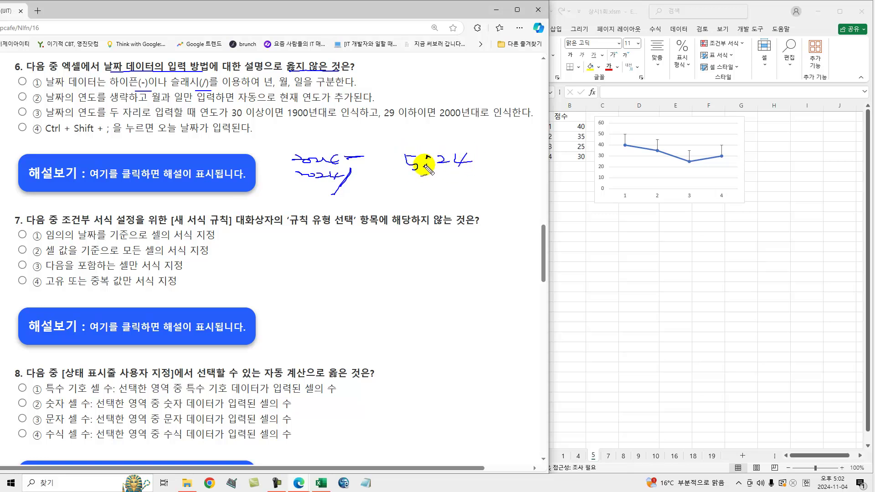
key("Escape")
Underline option ②'s phrases about omitting the year, strike through 일 and handwrite a 1 below with the screen pen.
key("ctrl+shift+d")
left_click_drag(53, 104, 306, 106)
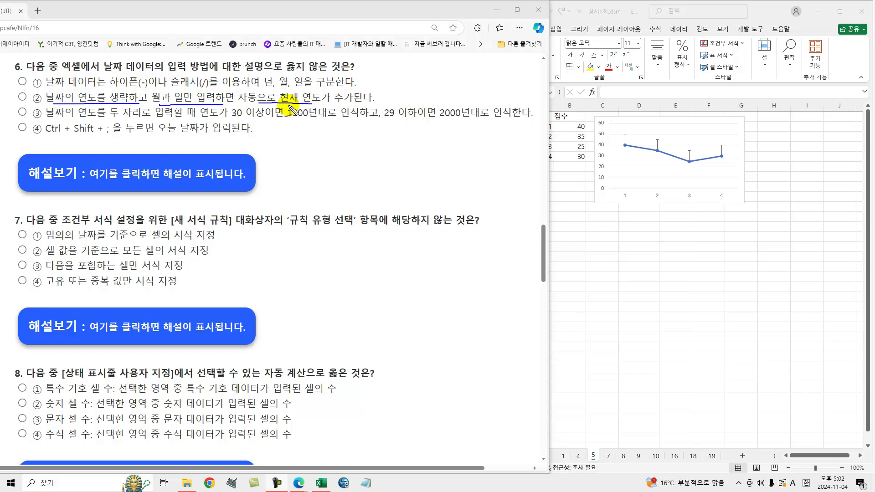
left_click_drag(186, 92, 169, 109)
left_click_drag(299, 144, 298, 154)
left_click_drag(296, 155, 304, 155)
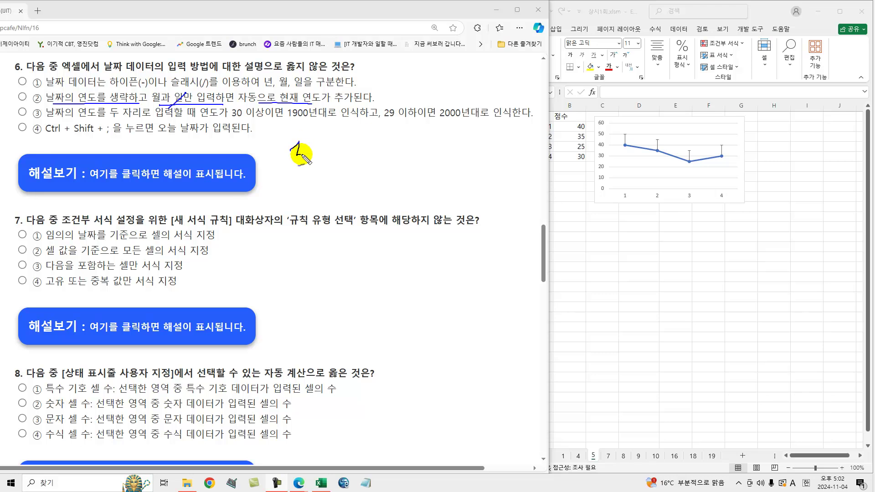
Enter 2024-5 in cell D14 of the workbook and check the stored date.
left_click(631, 250)
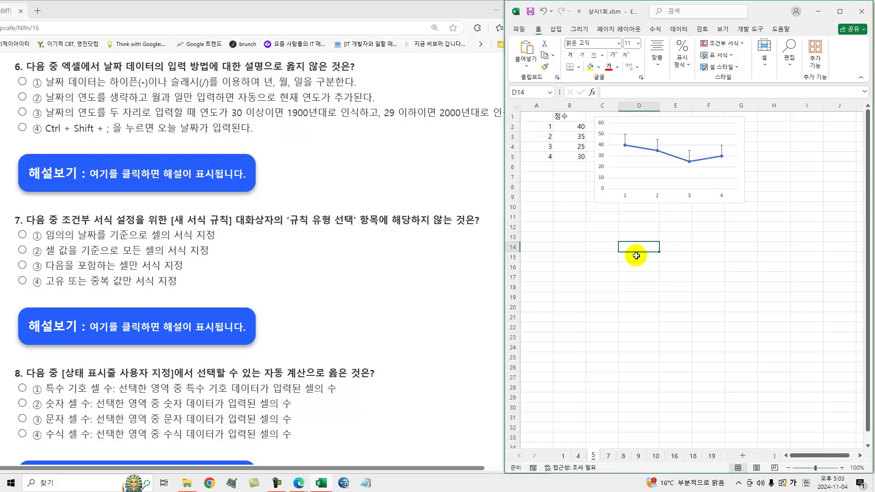
type("2024-5")
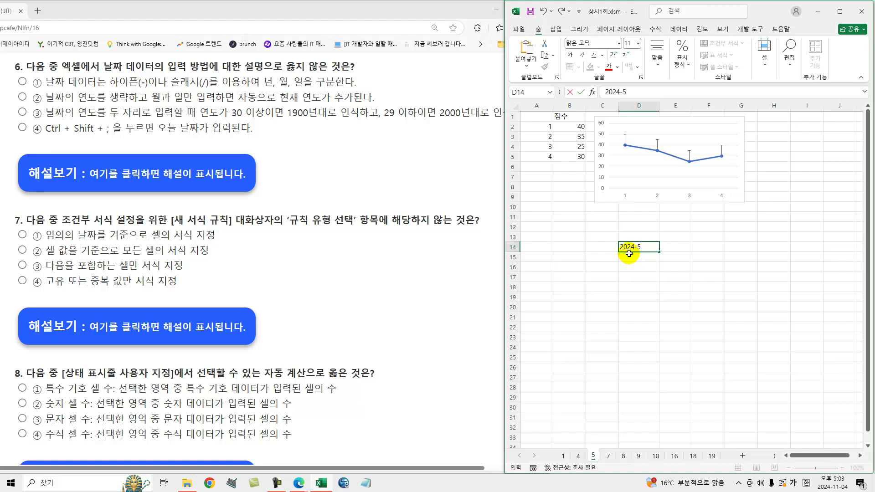
key("Return")
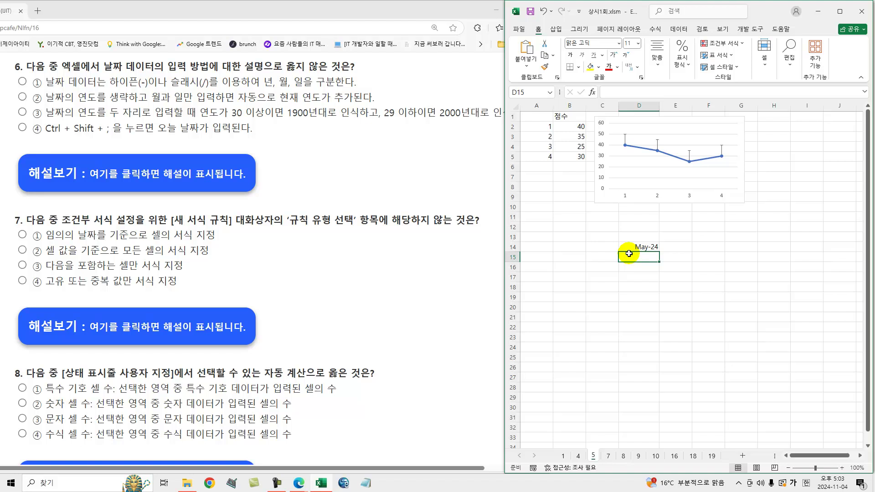
left_click(625, 246)
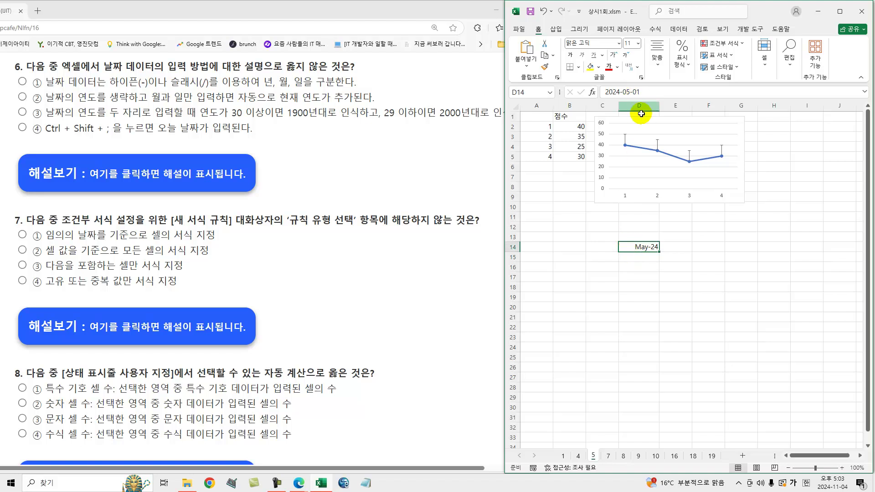
Enter 5-23 in cell C15 and check the stored date.
left_click(593, 258)
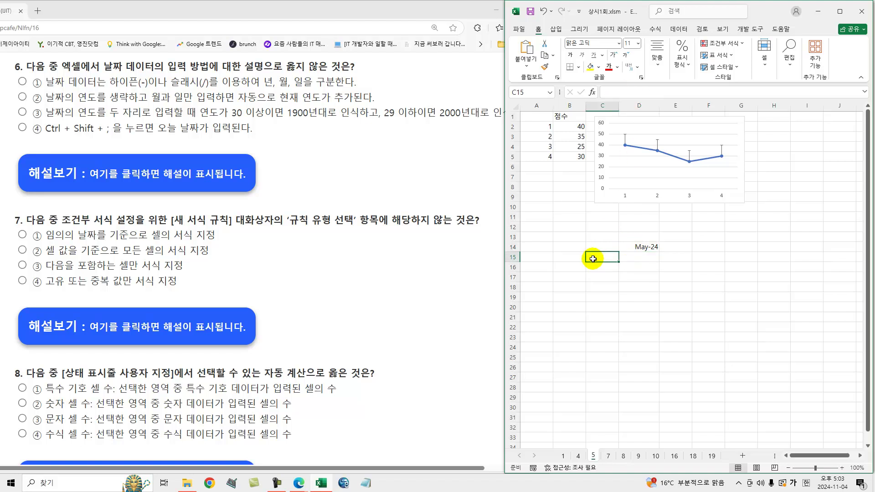
type("5-23")
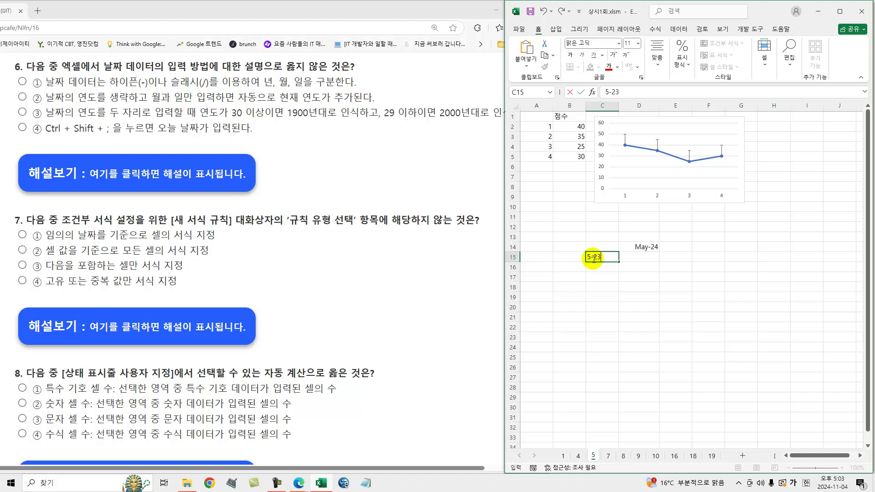
key("Return")
left_click(594, 259)
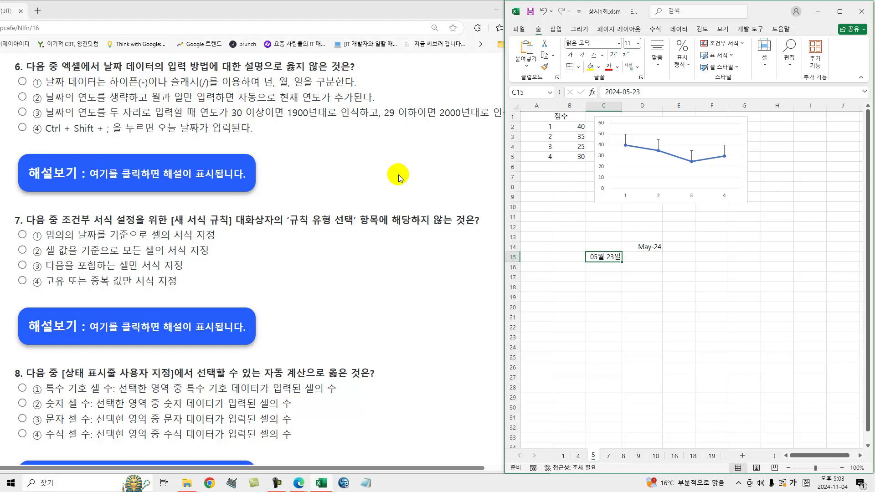
Enter the two-digit-year date 31-5-5 in cell C12.
left_click(605, 231)
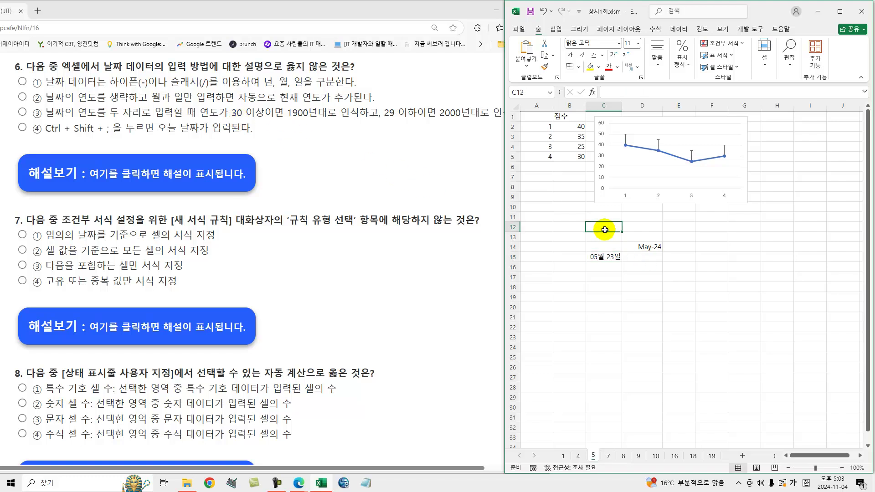
type("31-5-5")
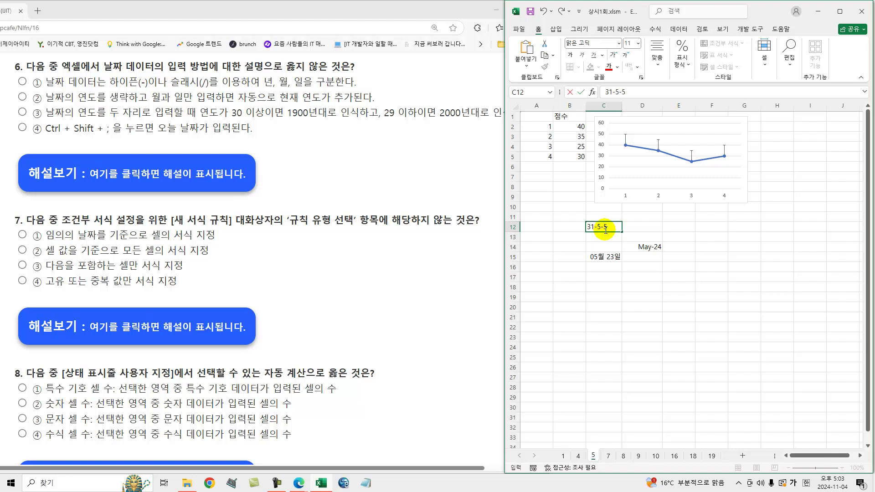
key("Return")
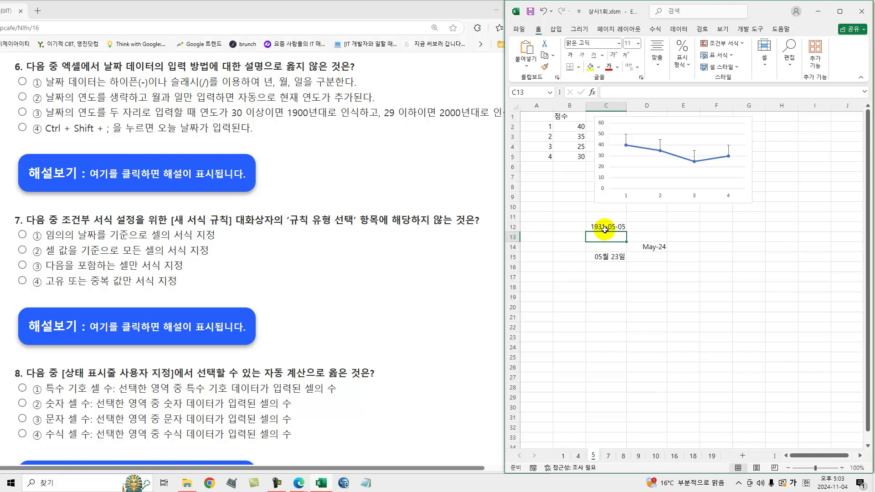
Enter 29-5-5 in cell C13 and 2031 in cell C11.
left_click(604, 230)
left_click(600, 238)
type("2029-05-05")
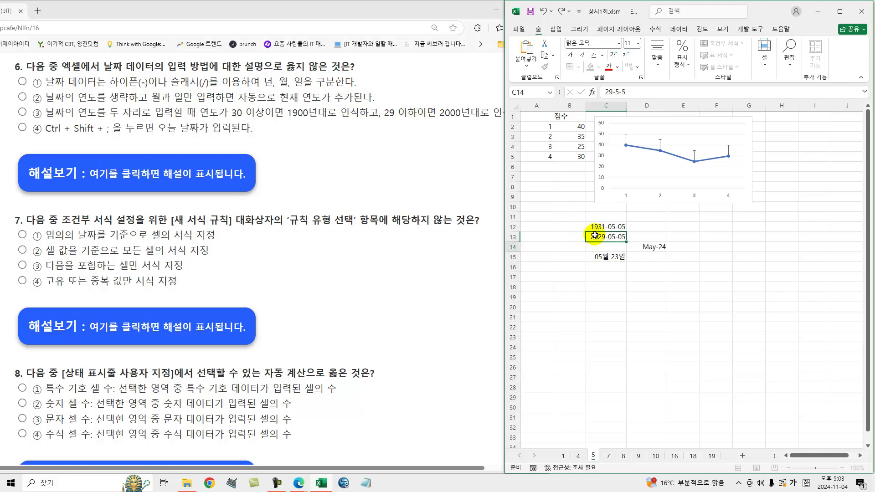
key("Return")
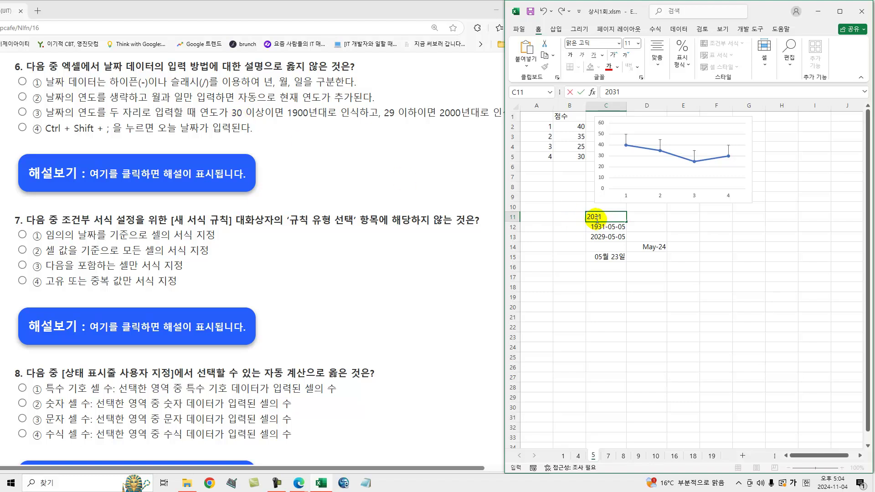
left_click(606, 295)
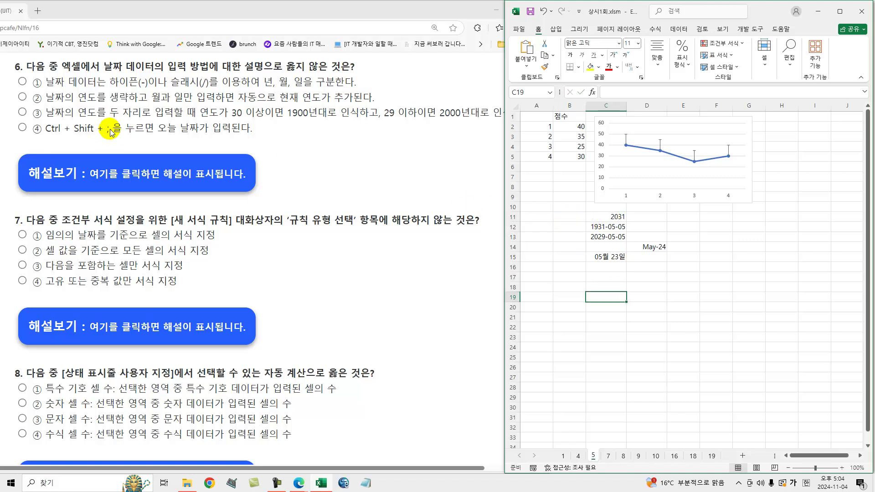
Read question 6's explanation on the quiz page, select option ④ as the answer, and go to question 7.
left_click(184, 177)
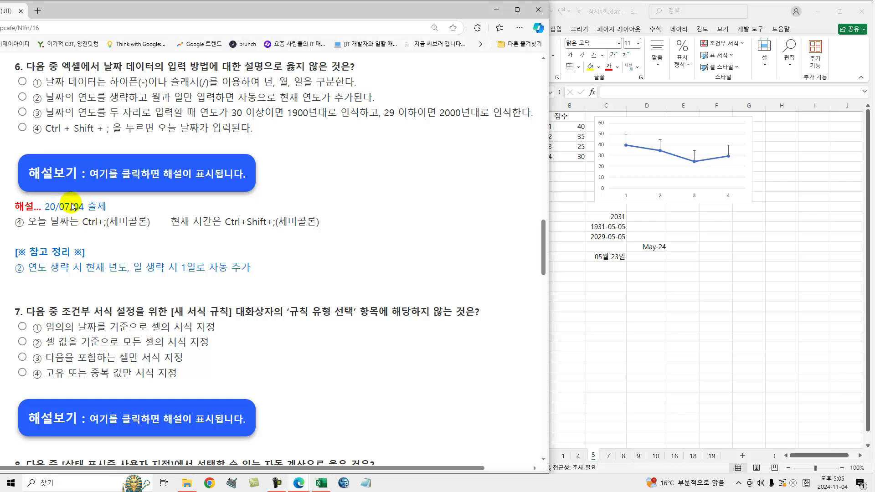
left_click(105, 178)
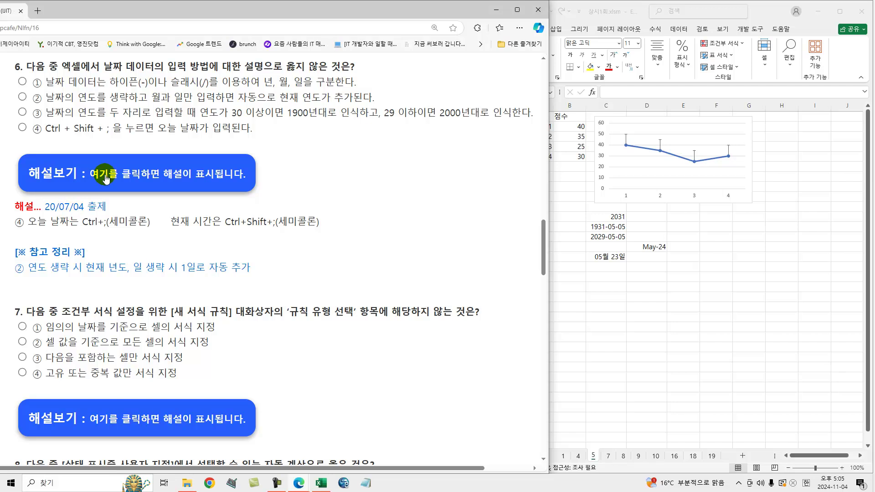
left_click(22, 127)
left_click(81, 177)
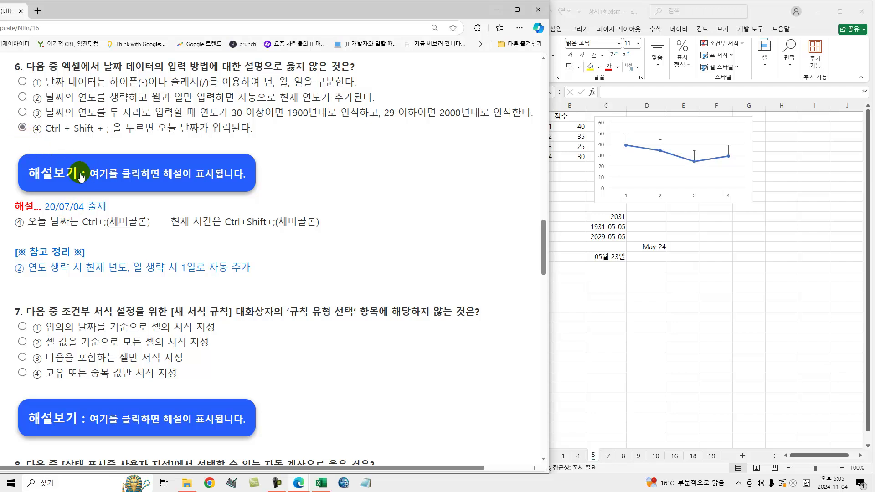
scroll(116, 254, "down", 3)
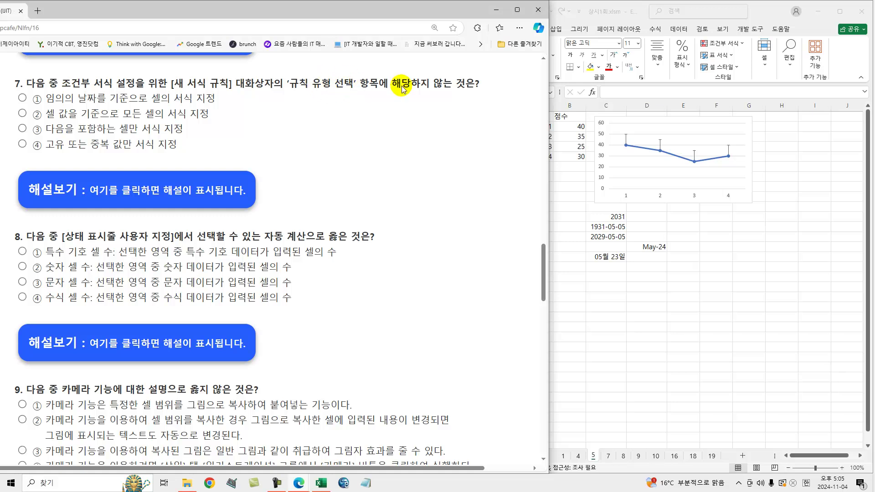
Select A1:B6 on sheet 7 of the workbook and open the 새 서식 규칙 dialog for conditional formatting.
left_click(620, 296)
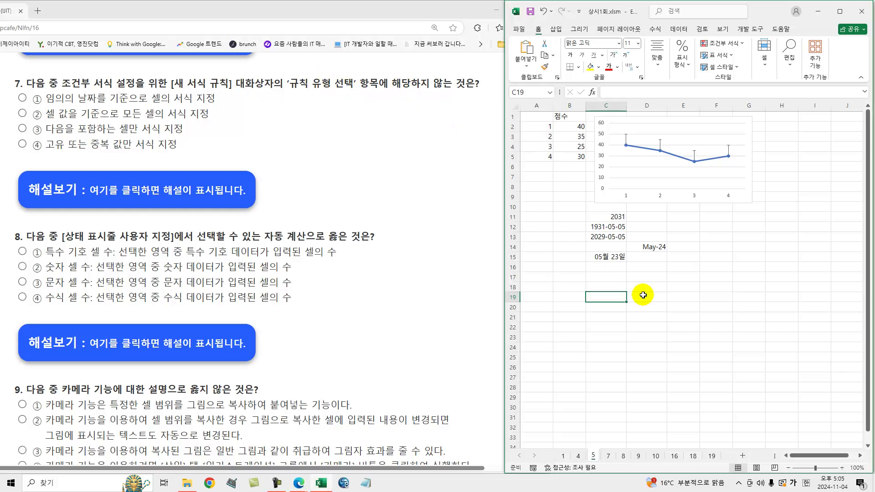
left_click(608, 455)
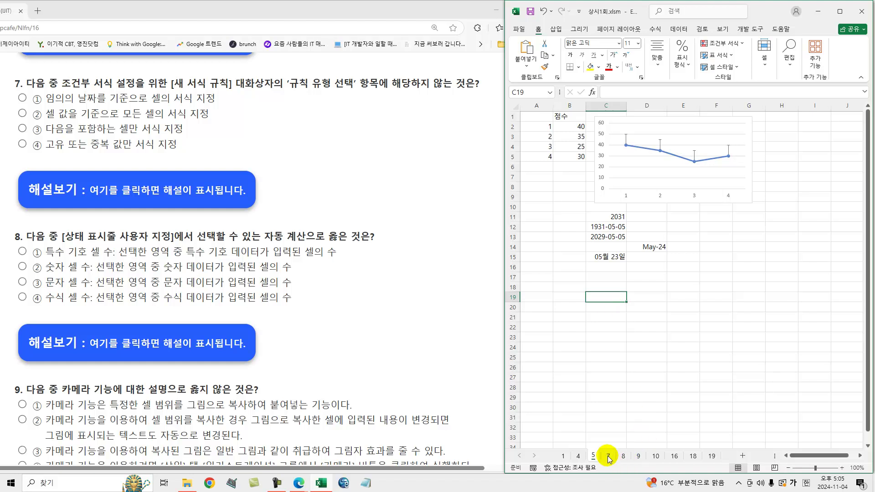
left_click_drag(534, 117, 570, 167)
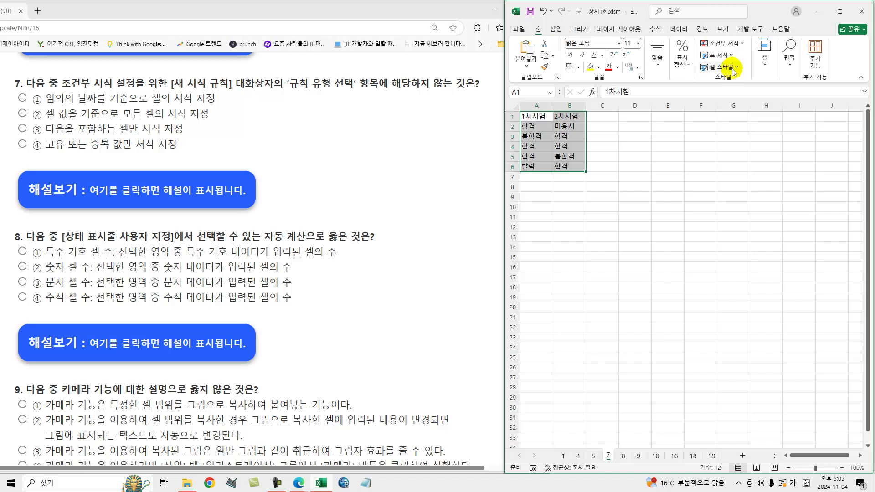
left_click(737, 45)
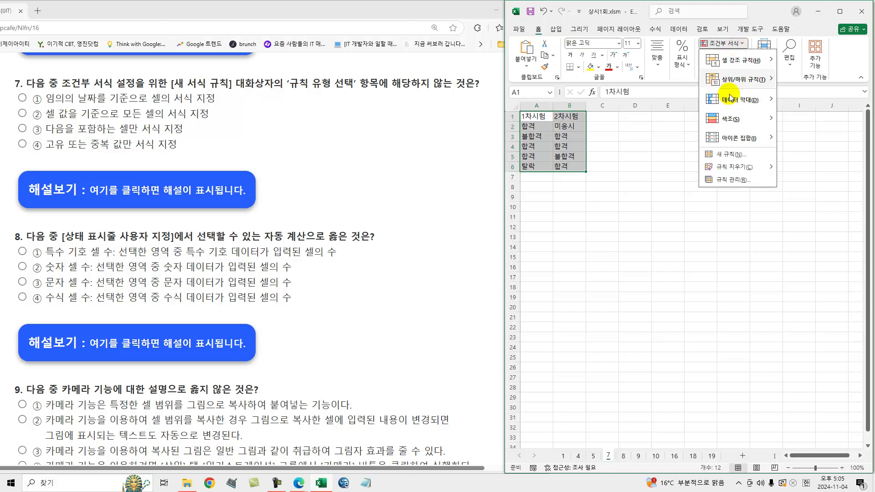
left_click(732, 155)
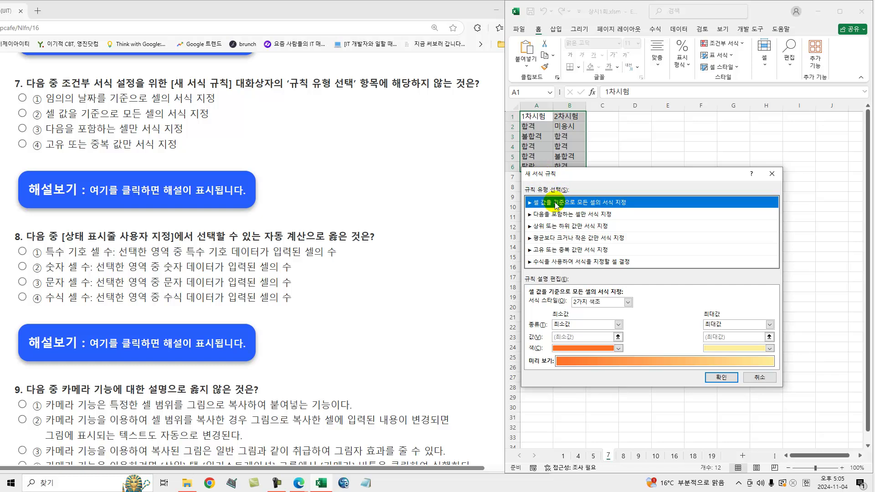
Go through the rule types in the 새 서식 규칙 dialog, from 다음을 포함하는 셀만 서식 지정 to 수식을 사용하여 서식을 지정할 셀 결정.
left_click(557, 215)
left_click(556, 227)
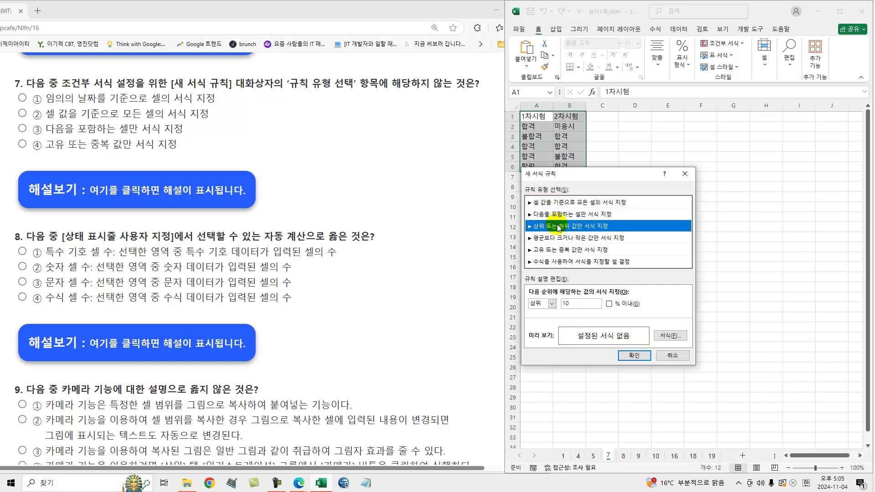
left_click(555, 240)
left_click(554, 250)
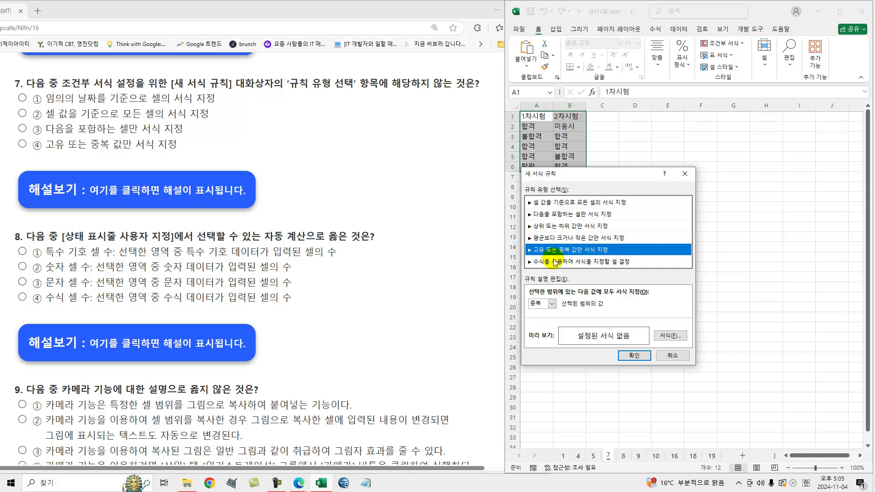
left_click(556, 260)
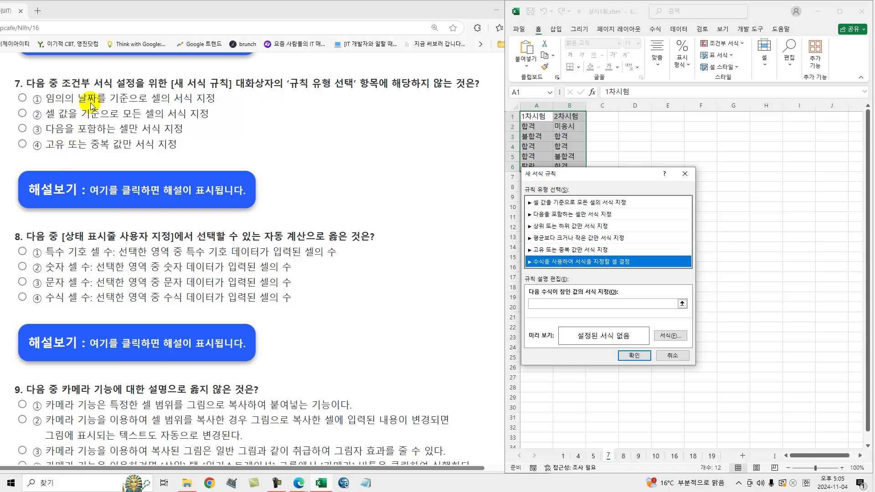
Show and read question 7's explanation on the quiz page, and close Excel's 새 서식 규칙 dialog without creating a rule.
left_click(92, 182)
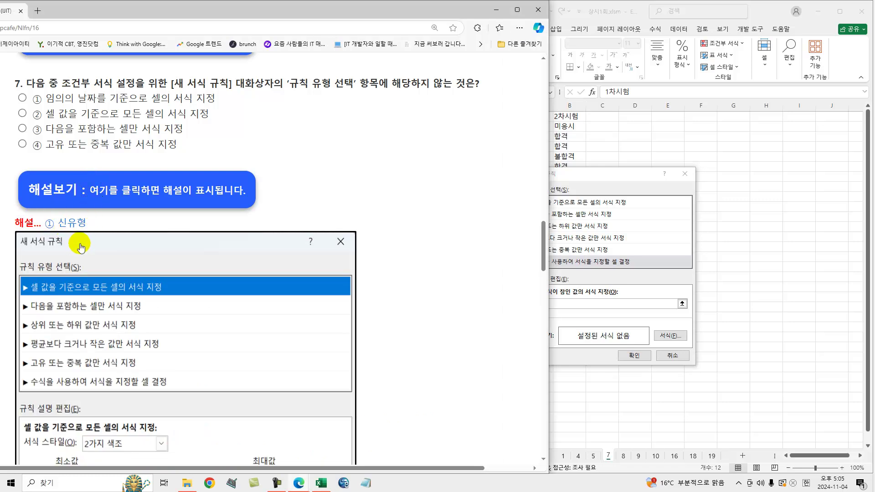
scroll(75, 242, "down", 5)
scroll(81, 248, "down", 3)
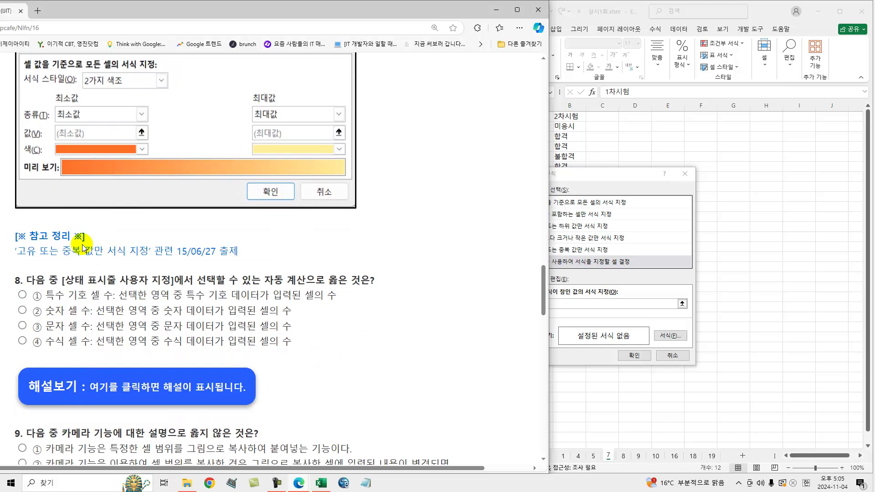
scroll(63, 260, "up", 4)
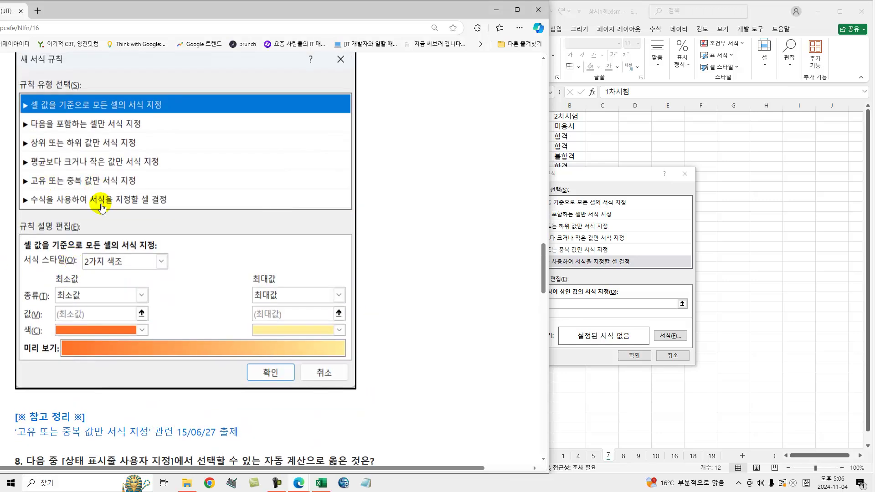
scroll(104, 191, "down", 3)
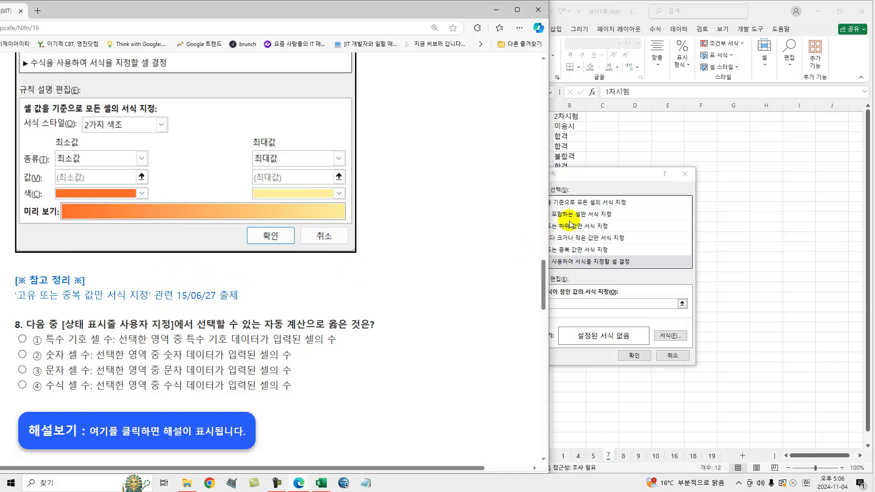
left_click(594, 180)
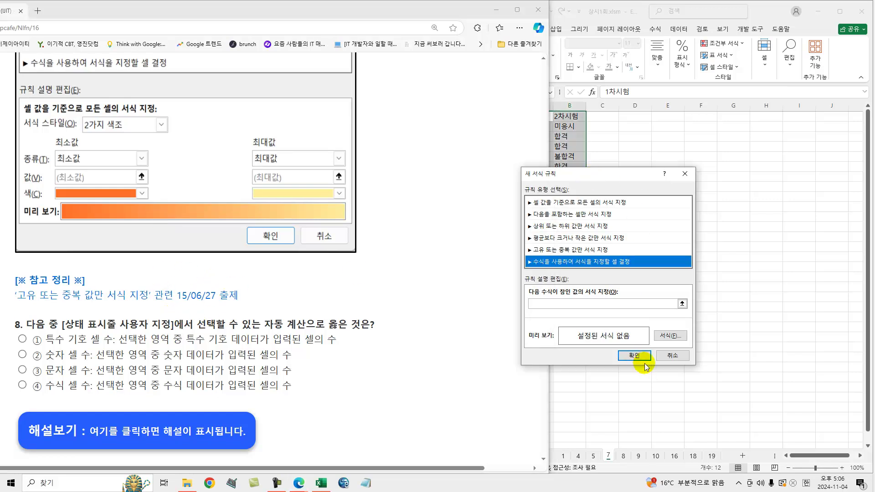
left_click(671, 355)
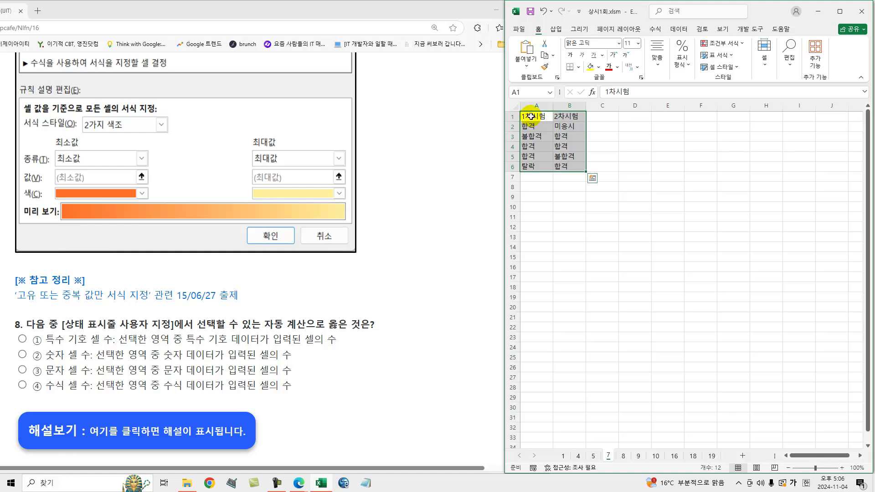
Start a new conditional formatting rule for A1:B6 of type 고유 또는 중복 값만 서식 지정, set to 고유.
left_click(730, 47)
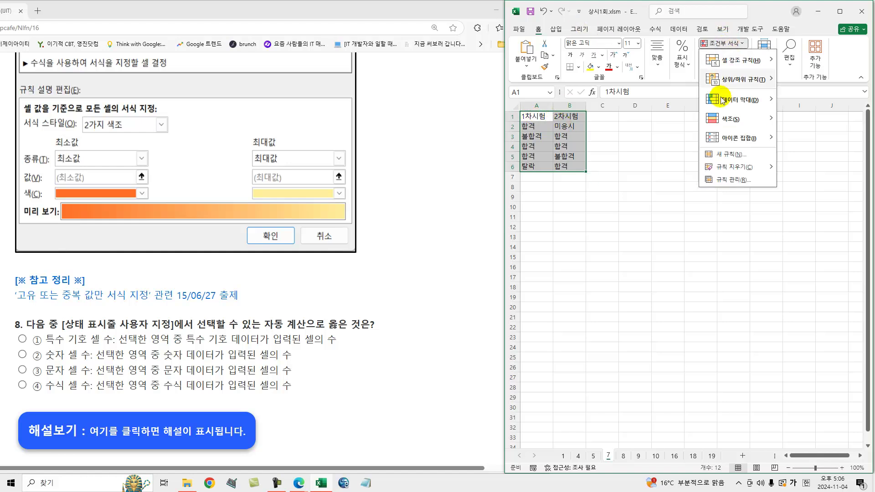
left_click(723, 160)
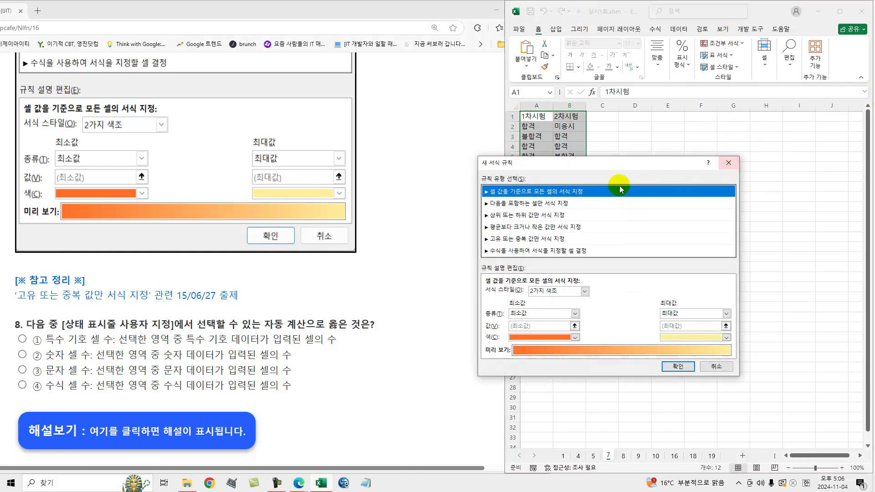
left_click(650, 236)
left_click(635, 289)
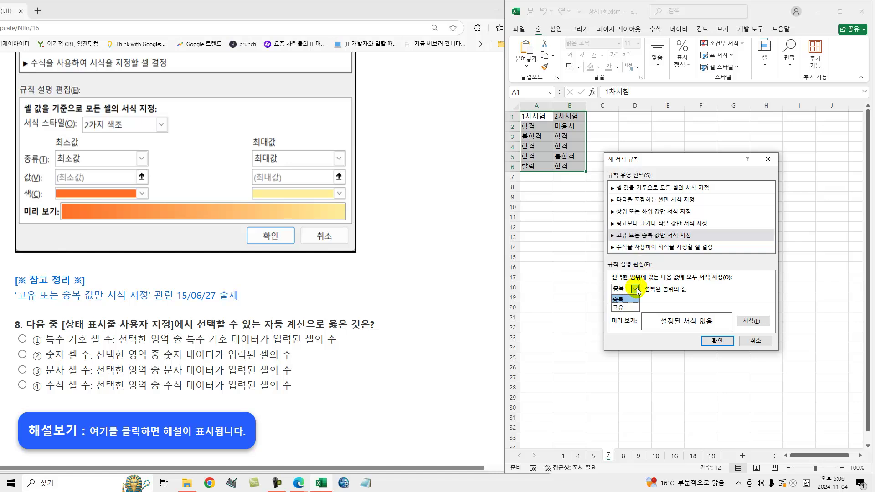
left_click(626, 307)
Give the unique-value rule a bold (굵게) red font and apply it to A1:B6.
left_click(753, 321)
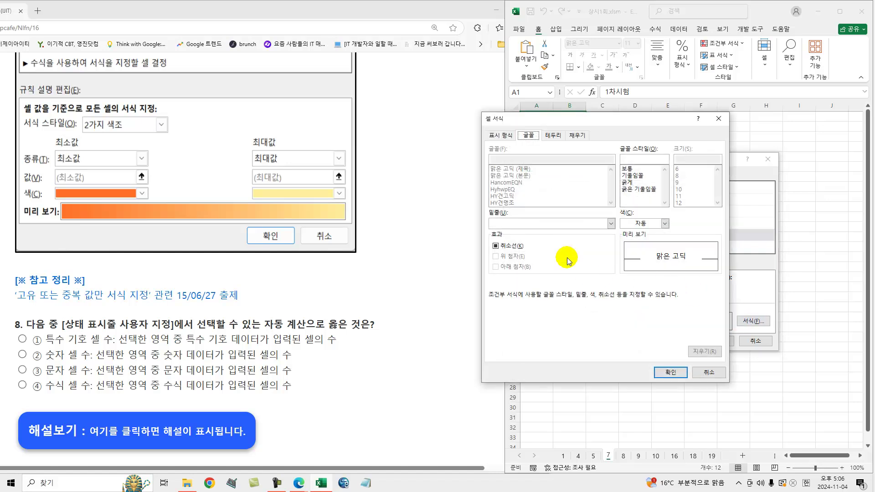
left_click(627, 182)
left_click(652, 224)
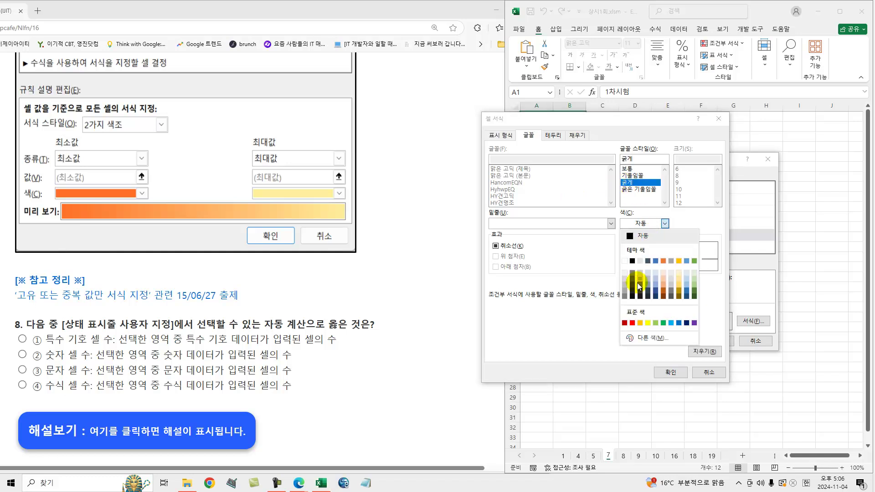
left_click(632, 324)
left_click(668, 372)
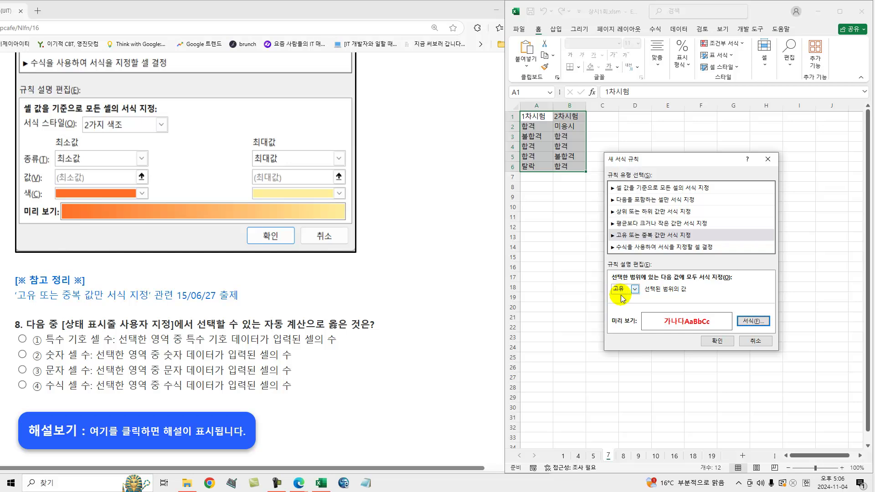
left_click(725, 343)
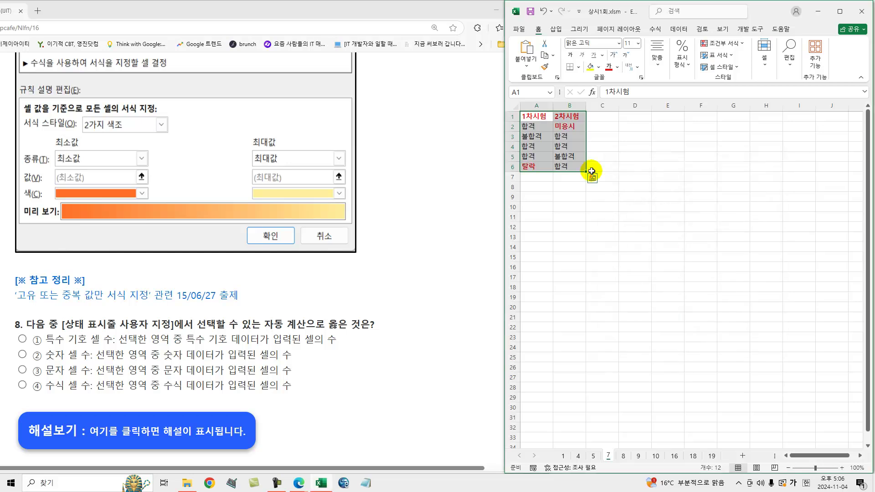
Examine which cells in A1:B6 the unique-value rule formats and which ones it leaves out.
left_click(532, 115)
left_click(567, 118)
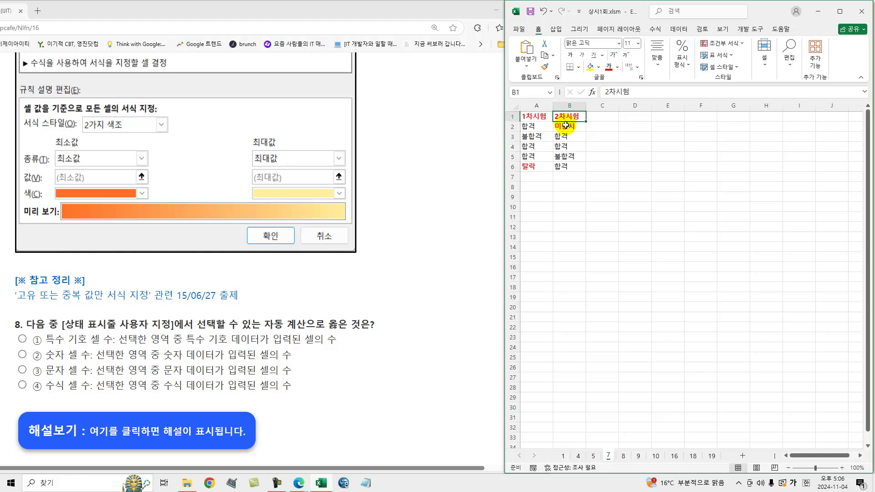
left_click(531, 167)
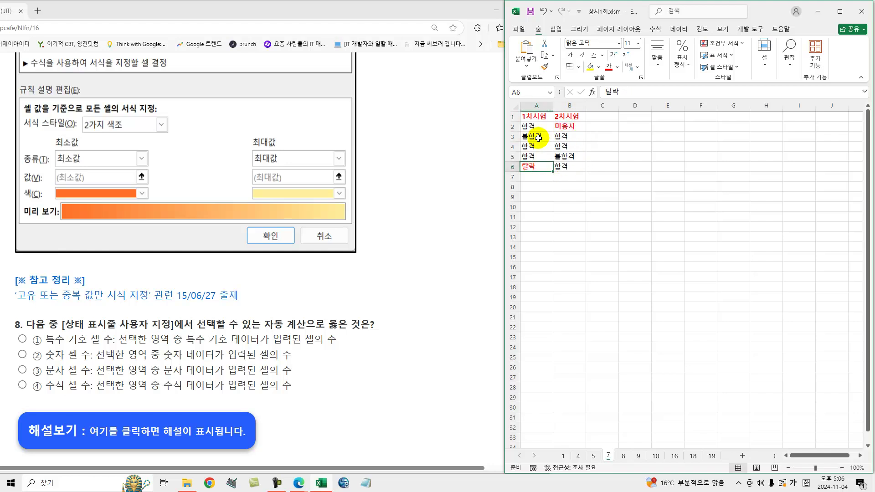
left_click_drag(531, 128, 561, 156)
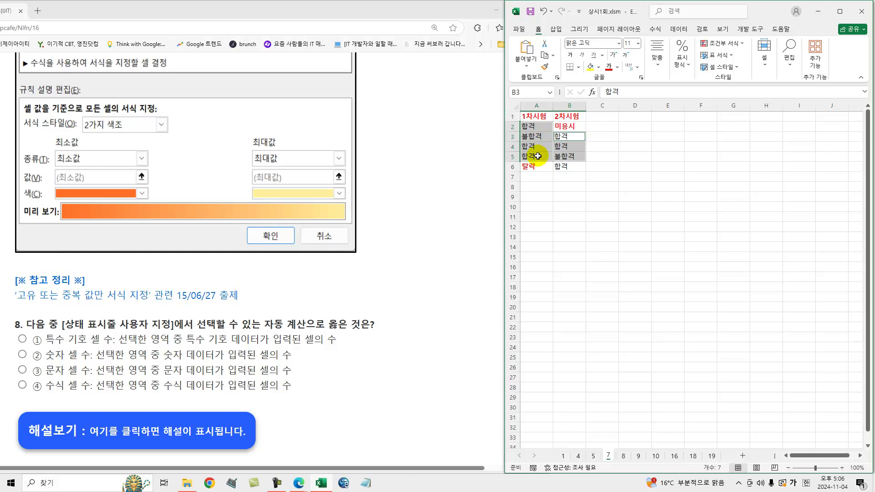
left_click(571, 196)
Select A1:B6 and delete its 고유 값 rule in the conditional formatting rules manager.
left_click_drag(534, 116, 575, 171)
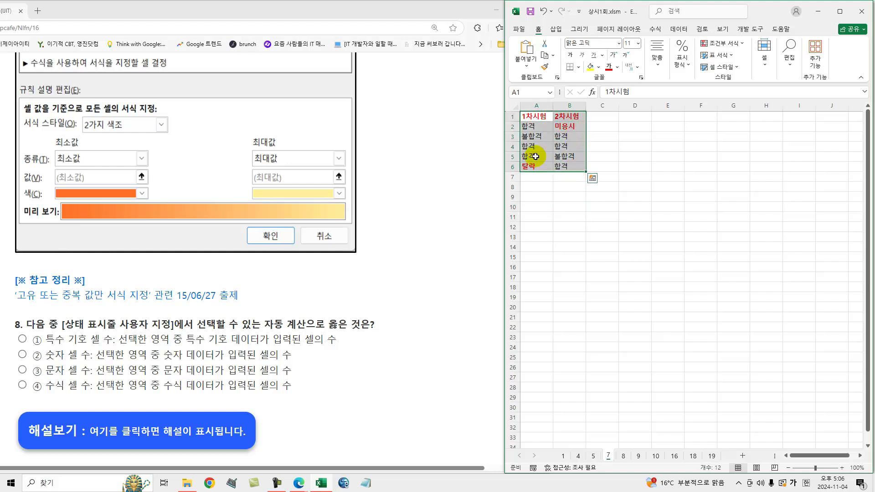
left_click(723, 43)
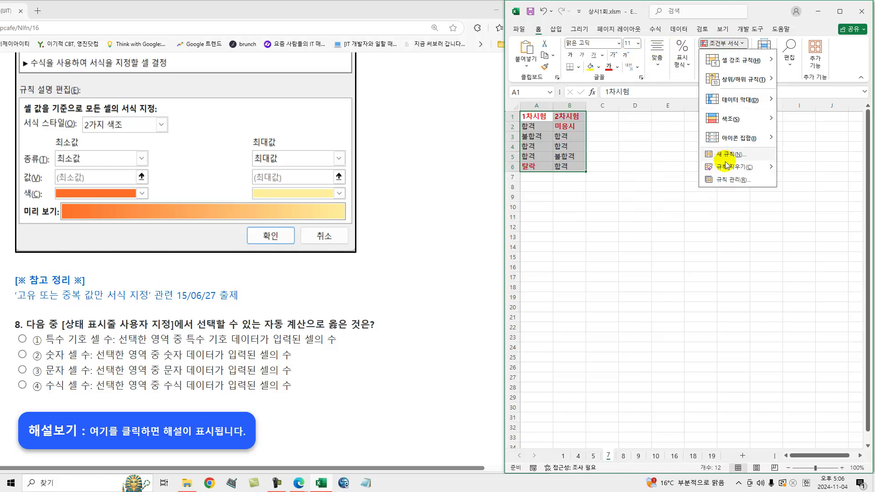
left_click(732, 179)
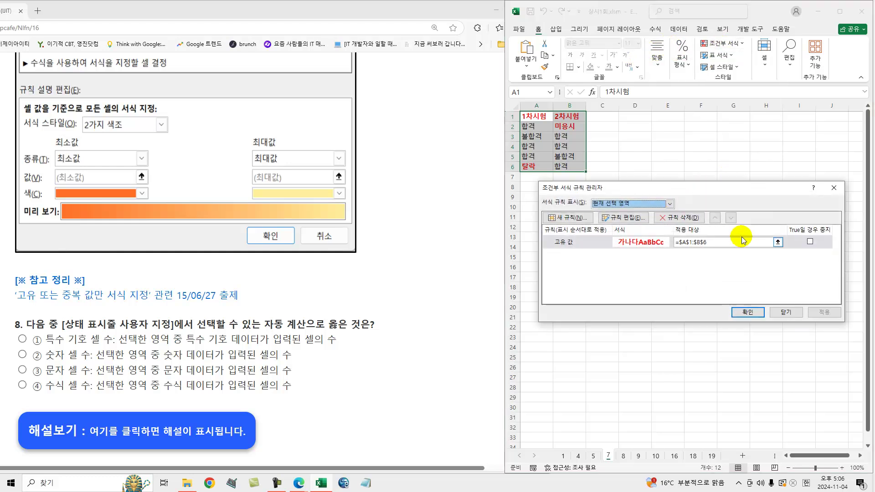
left_click(680, 218)
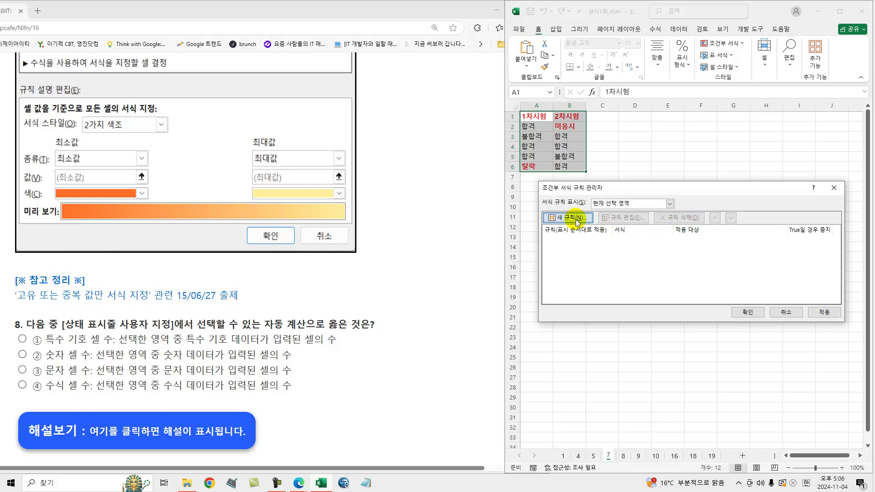
Create a 고유 또는 중복 값만 서식 지정 rule set to 중복 with a bold red font, and apply it to A1:B6.
left_click(575, 218)
left_click(607, 224)
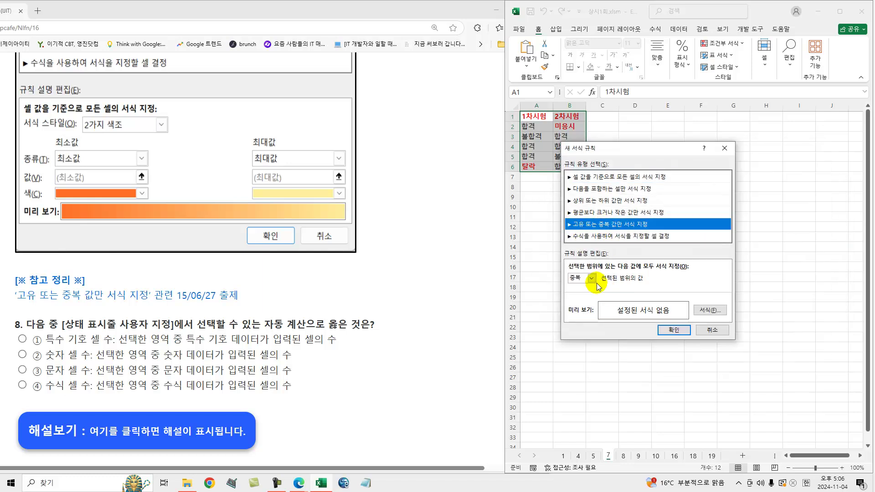
left_click(711, 310)
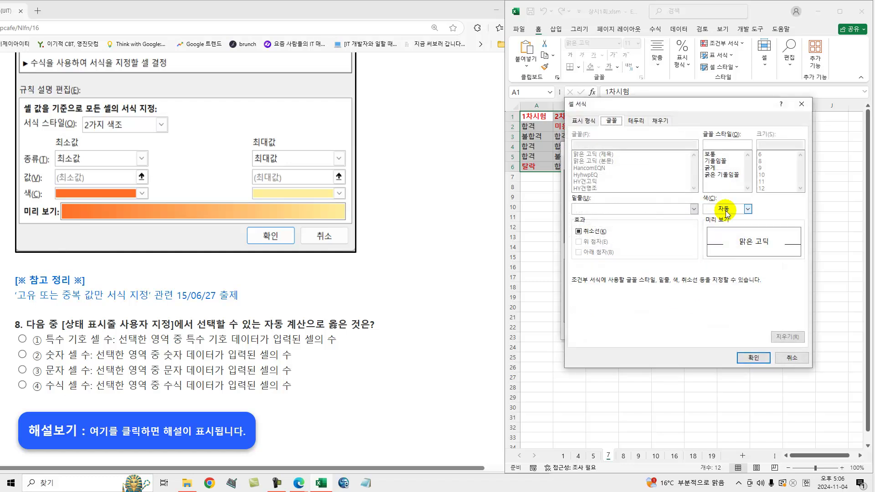
left_click(710, 168)
left_click(729, 211)
left_click(710, 303)
left_click(753, 358)
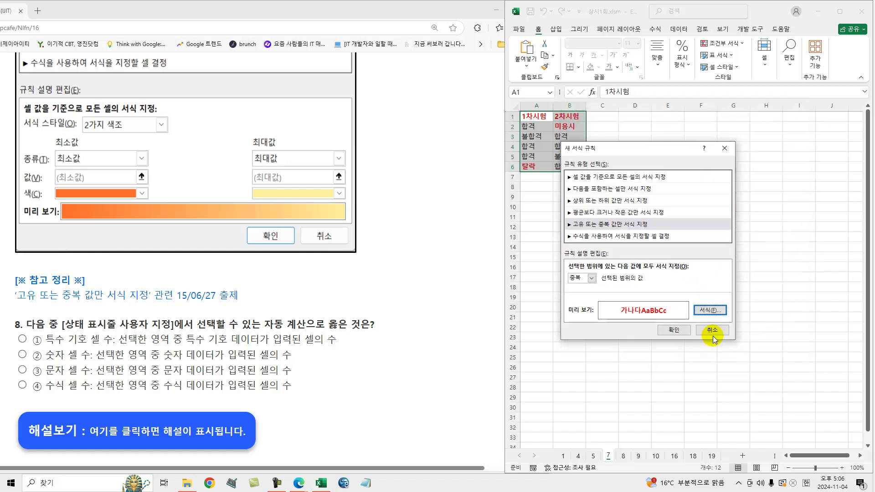
left_click(673, 330)
left_click(747, 312)
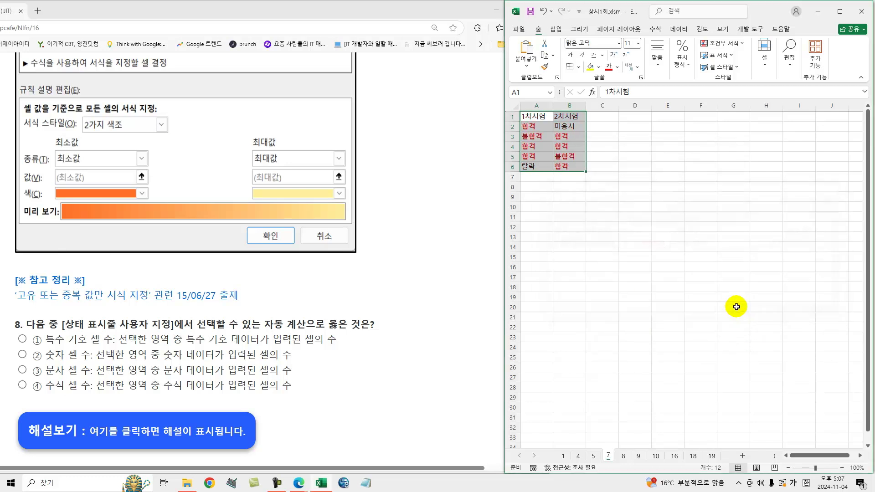
Review the cells formatted as duplicates, and go to question 8 on the quiz page and sheet 8 of the workbook.
left_click_drag(536, 127, 565, 167)
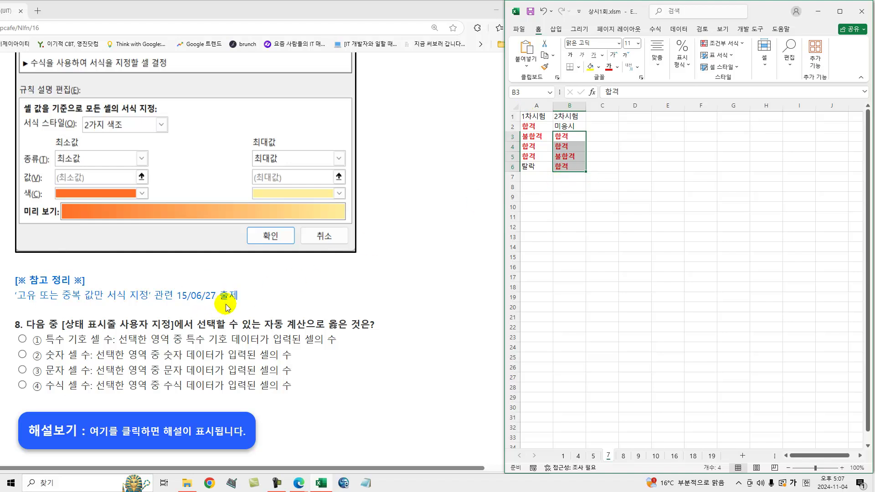
left_click(279, 288)
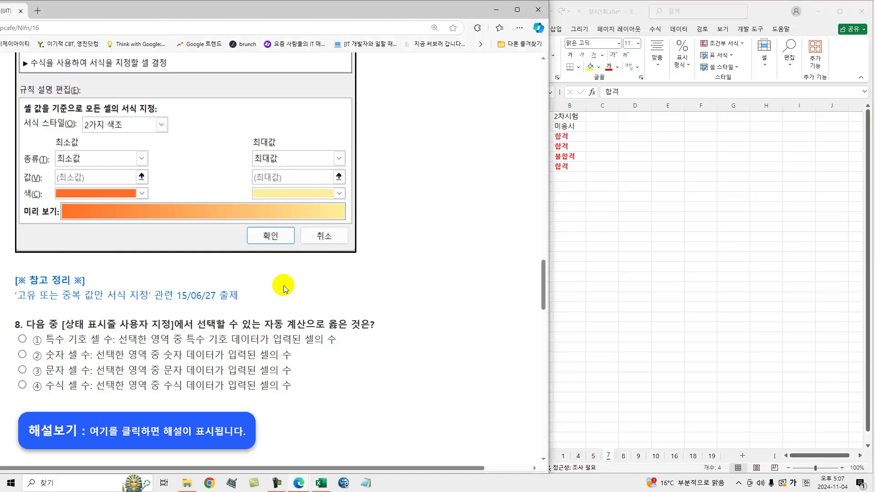
scroll(286, 285, "down", 5)
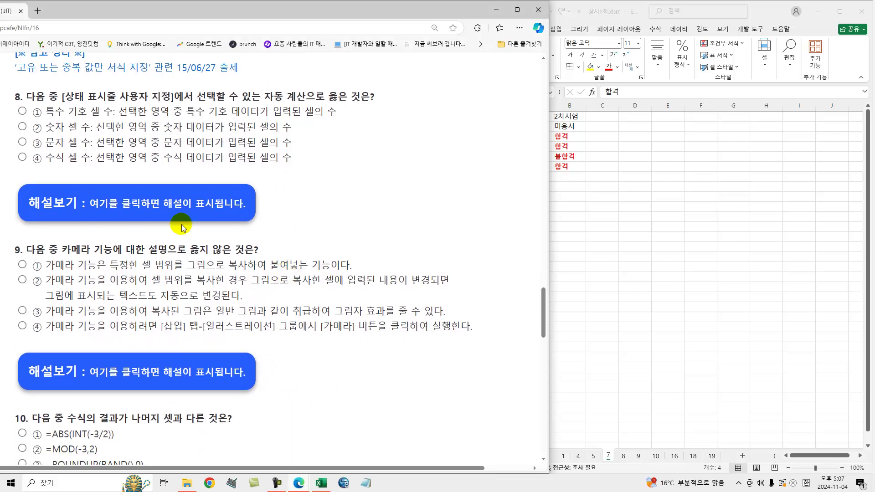
left_click(620, 448)
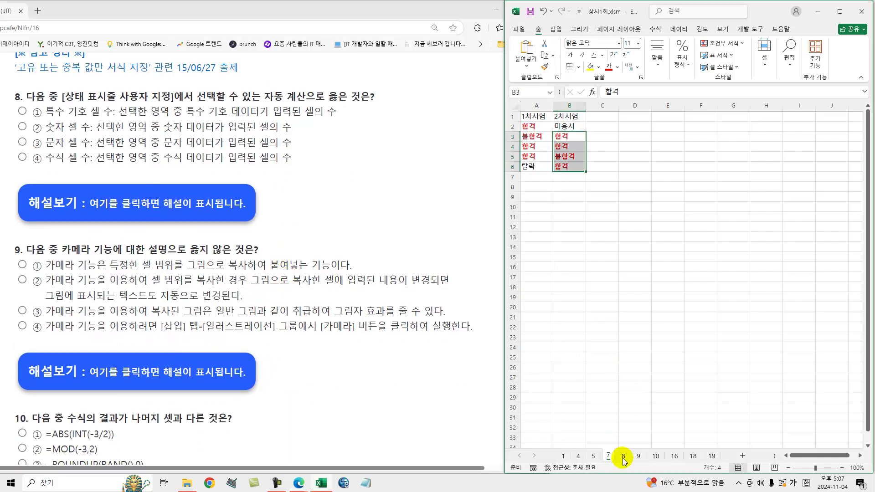
left_click(624, 457)
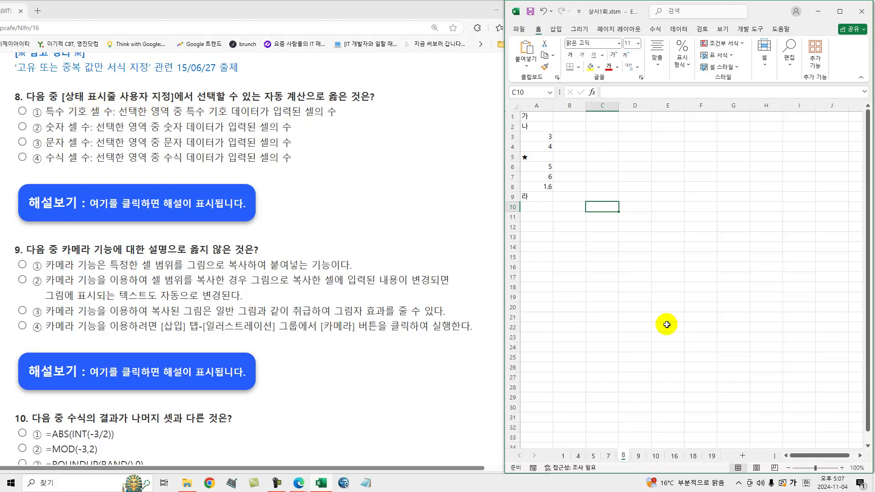
Maximize the workbook window, select A1:A9 and show the 상태 표시줄 사용자 지정 options.
left_click(840, 11)
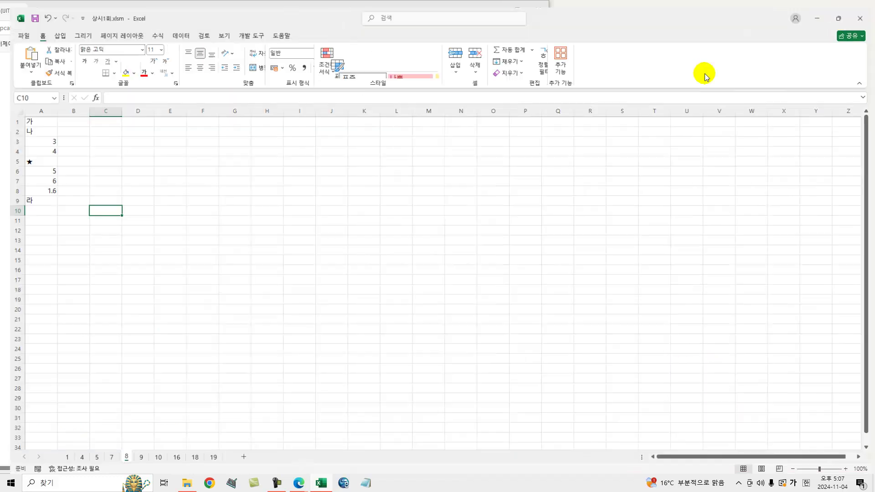
left_click_drag(32, 116, 40, 197)
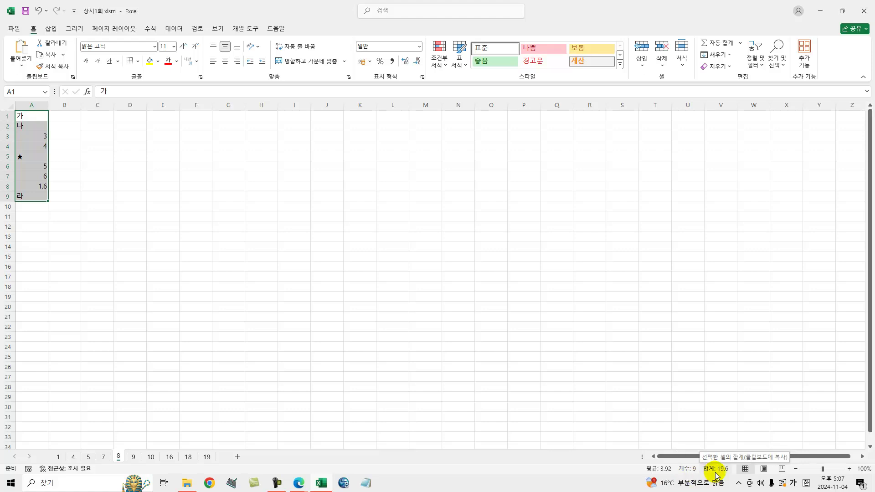
right_click(672, 474)
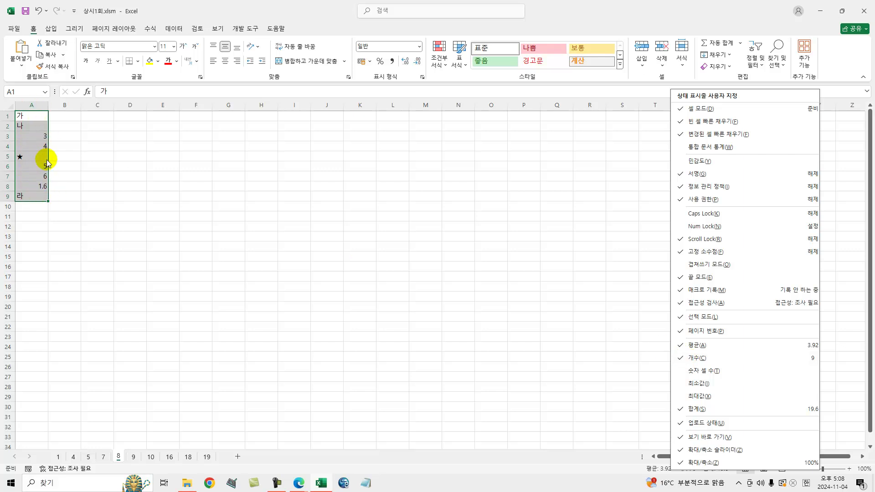
Close the status bar options, restore the workbook window beside the quiz page and reveal the explanation for question 8.
left_click(572, 13)
left_click(842, 11)
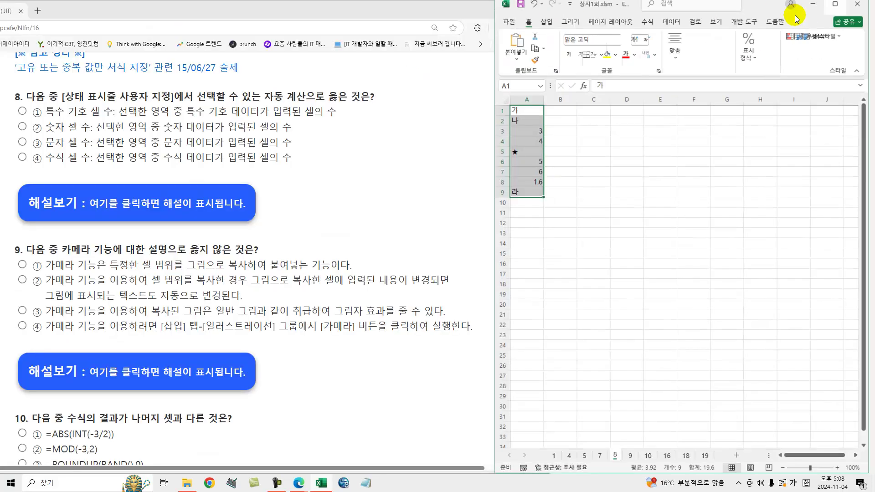
left_click(143, 215)
left_click(139, 205)
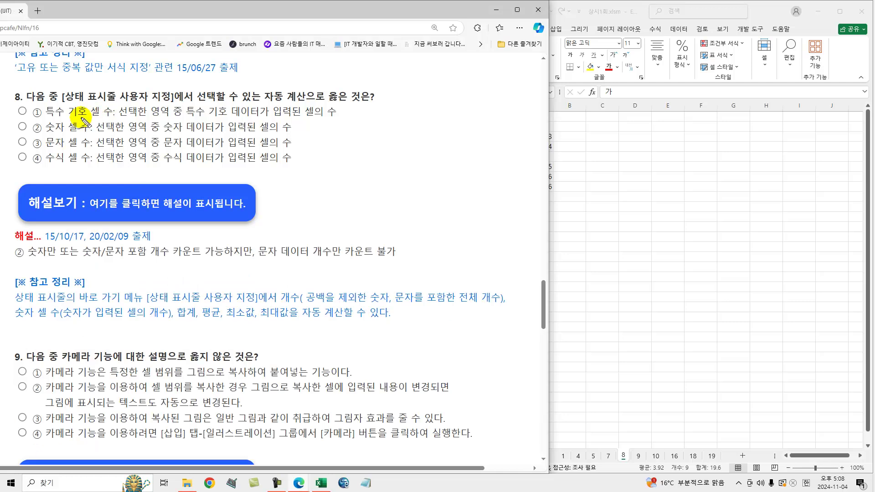
Mark up question 8 by underlining its options, crossing out options 1, 3 and 4, and underlining the key phrases of the explanation.
mouse_move(53, 118)
left_mouse_down()
mouse_move(103, 114)
mouse_move(66, 133)
mouse_move(87, 135)
mouse_move(67, 151)
left_mouse_up()
mouse_move(62, 139)
left_mouse_down()
mouse_move(85, 151)
mouse_move(84, 165)
mouse_move(69, 166)
mouse_move(95, 167)
left_mouse_up()
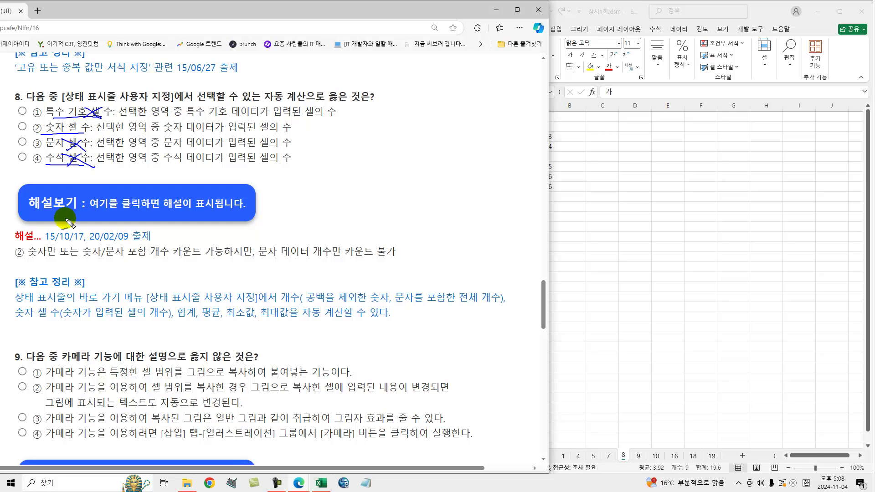
left_click_drag(18, 262, 46, 263)
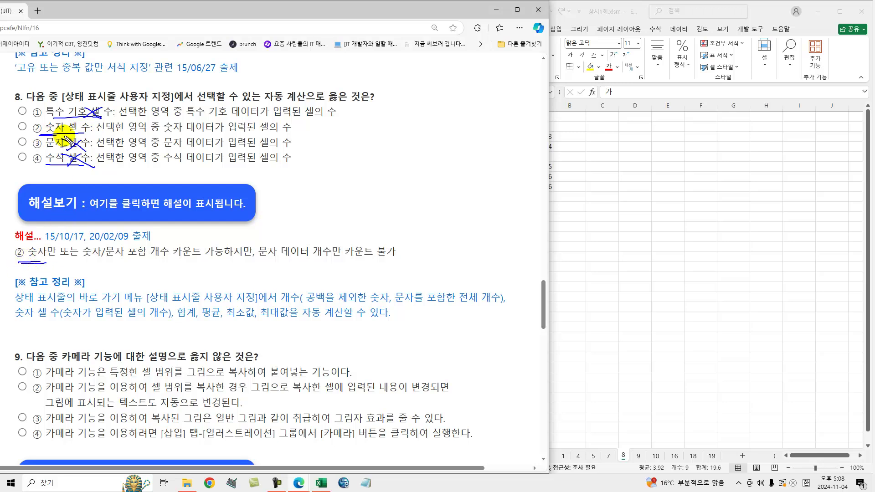
left_click_drag(84, 259, 324, 261)
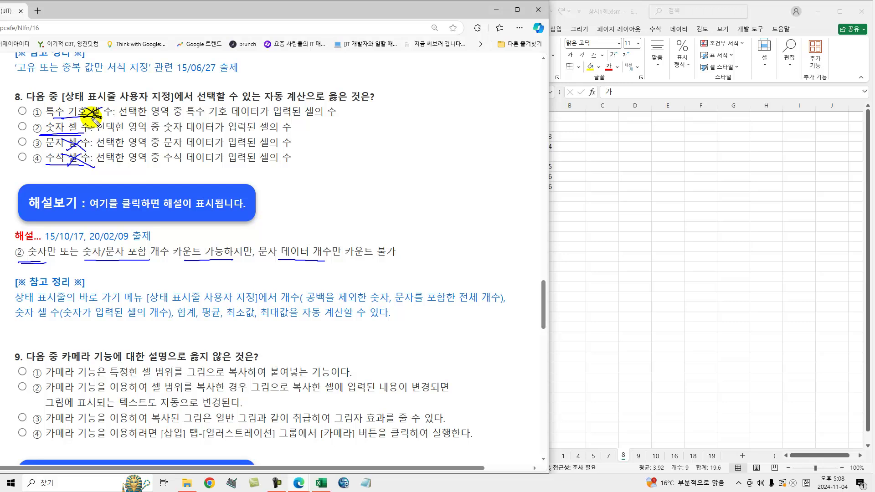
left_click_drag(29, 305, 139, 305)
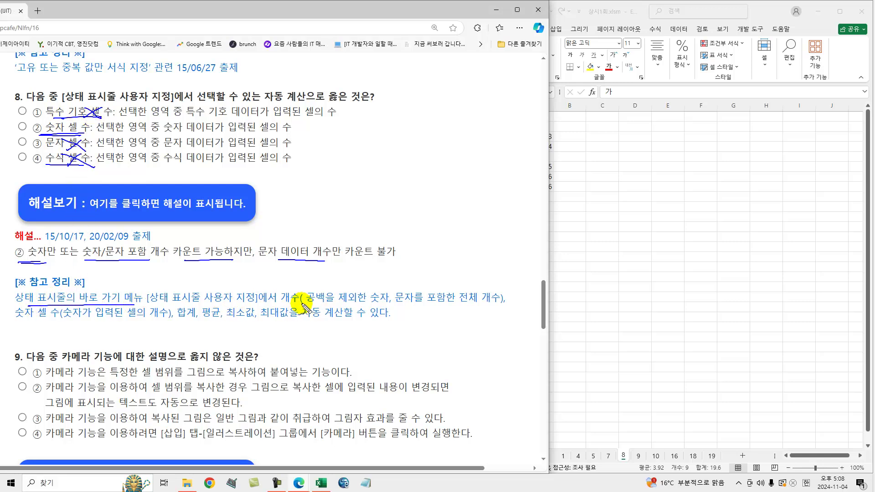
left_click_drag(284, 304, 495, 307)
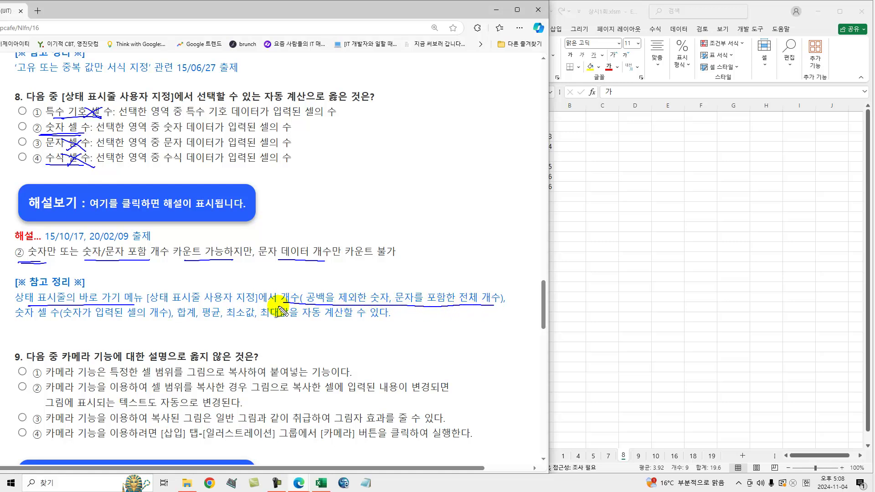
left_click_drag(18, 320, 347, 322)
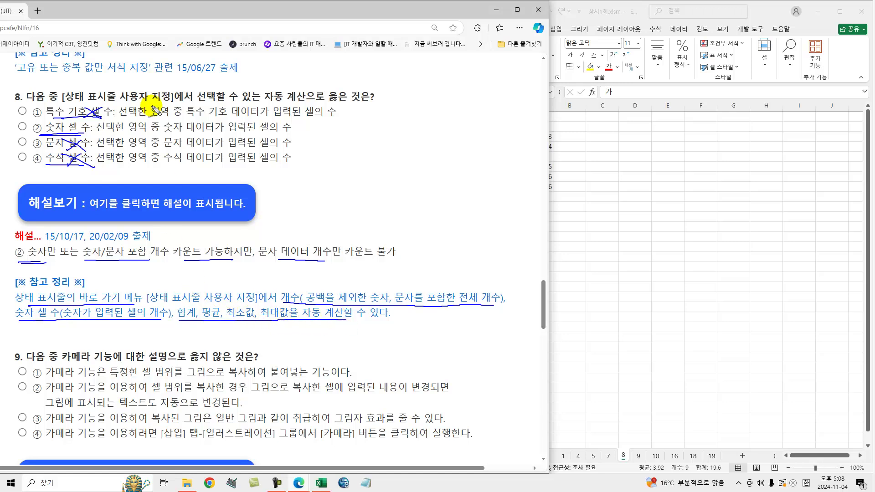
left_click_drag(265, 104, 354, 104)
left_click_drag(17, 121, 35, 118)
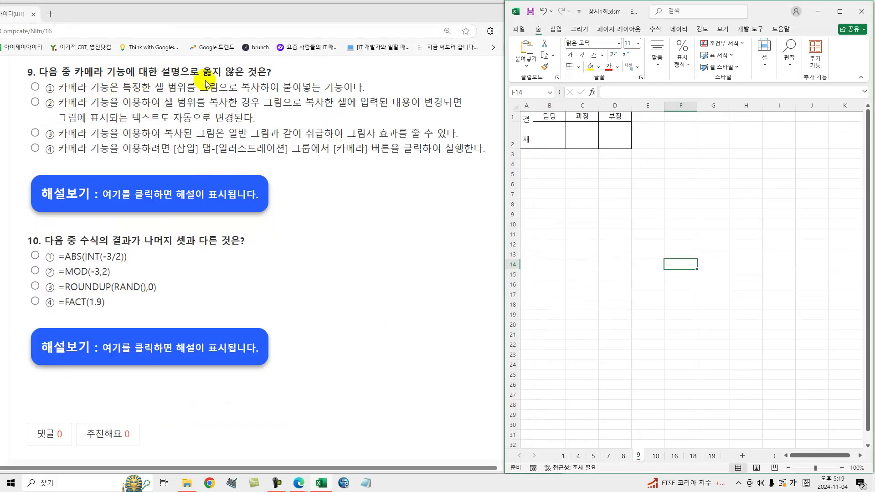
Reveal the explanation for question 9 and point out the approval table A1:D2 on sheet 9.
left_click(165, 189)
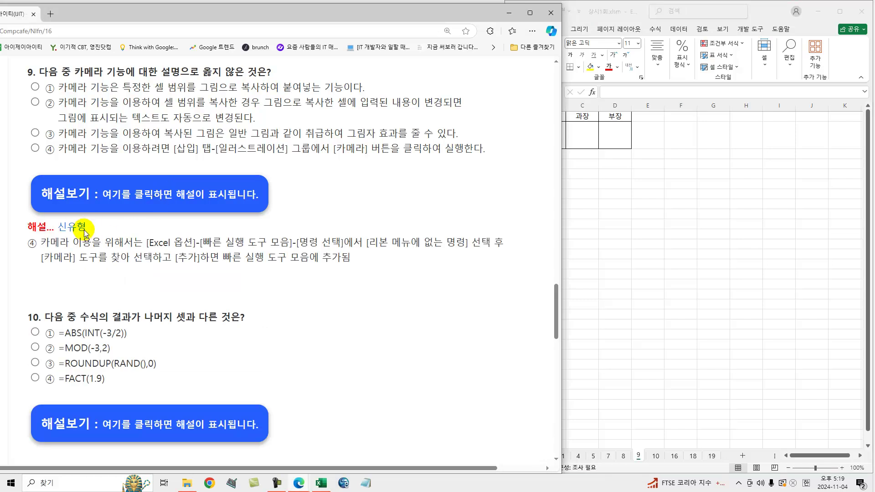
left_click(636, 222)
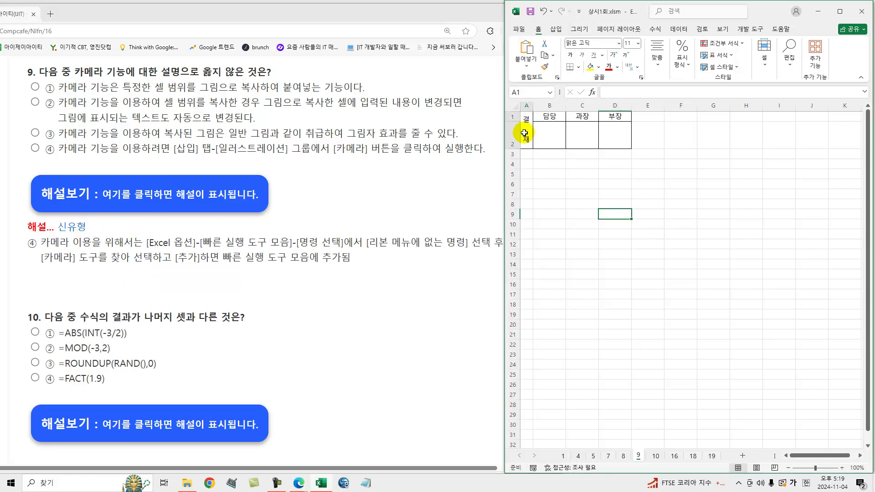
left_click_drag(525, 132, 611, 133)
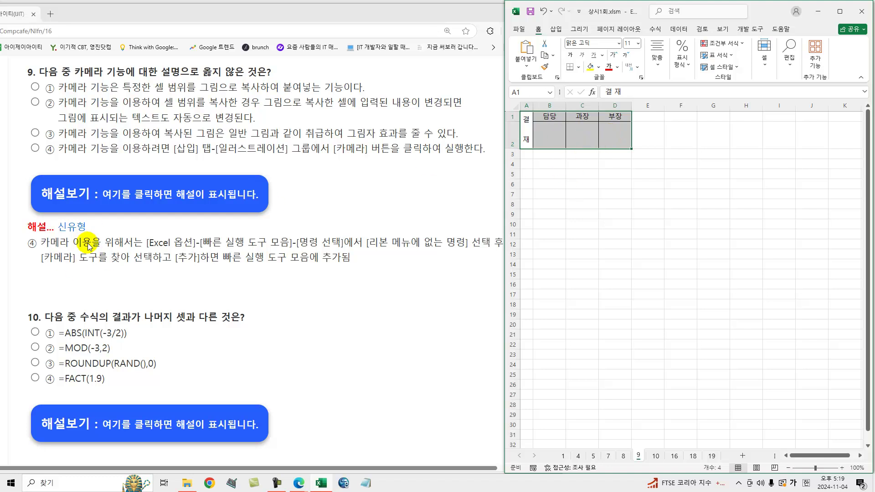
left_click(580, 261)
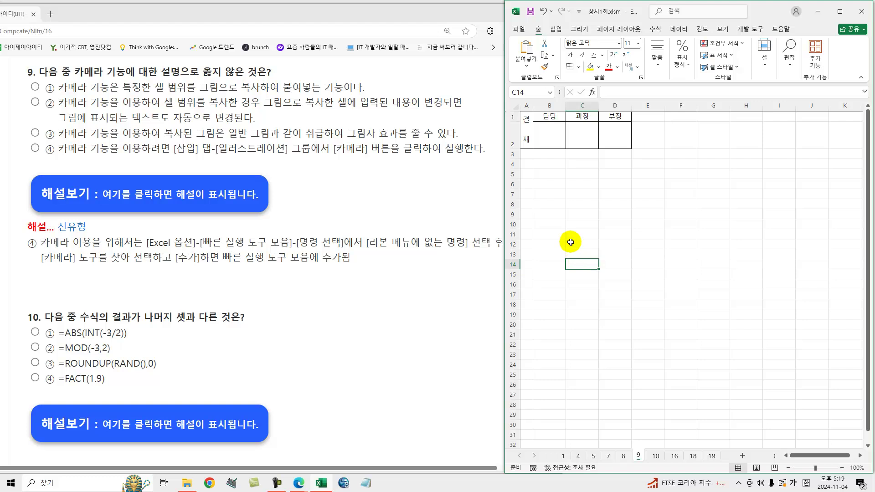
Add the 카메라 command from the 리본 메뉴에 없는 명령 list to the 빠른 실행 도구 모음 for all documents.
left_click(519, 29)
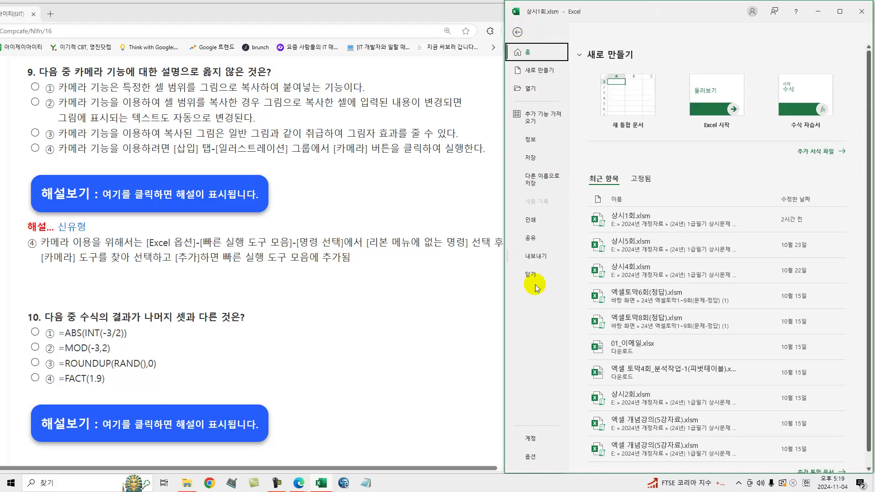
left_click(530, 459)
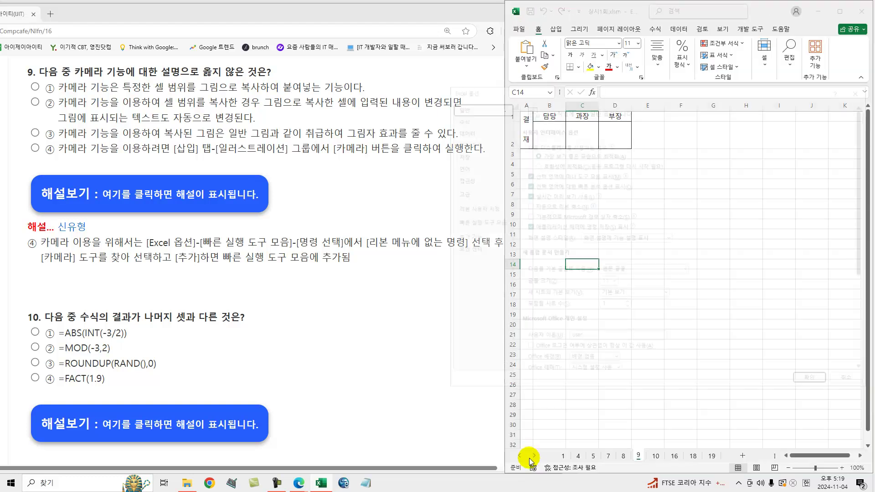
left_click(475, 223)
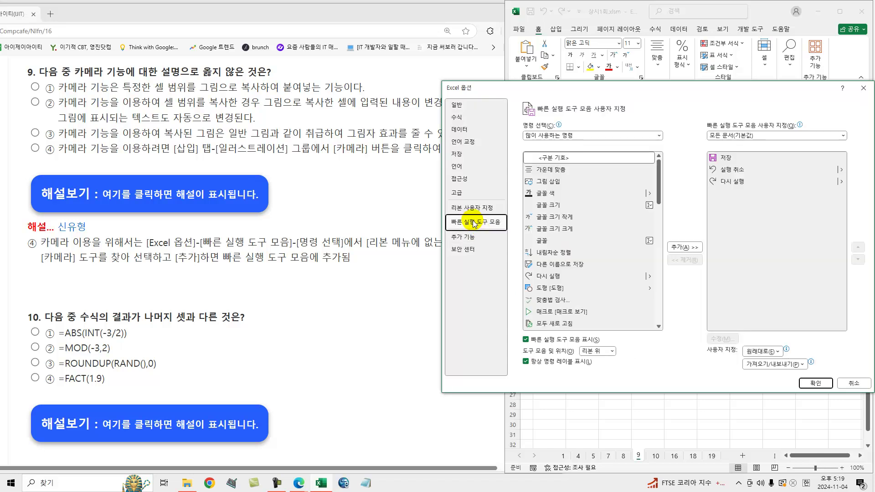
left_click(568, 136)
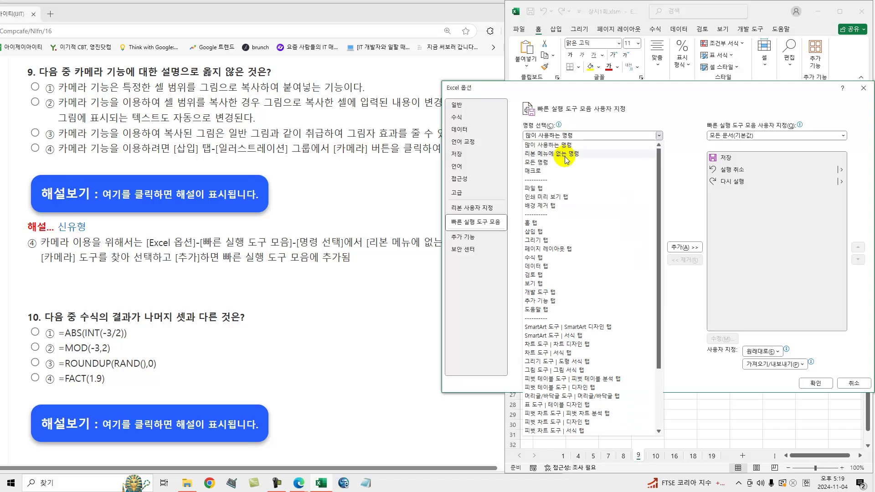
left_click(565, 155)
left_click_drag(659, 162, 654, 293)
scroll(656, 293, "down", 5)
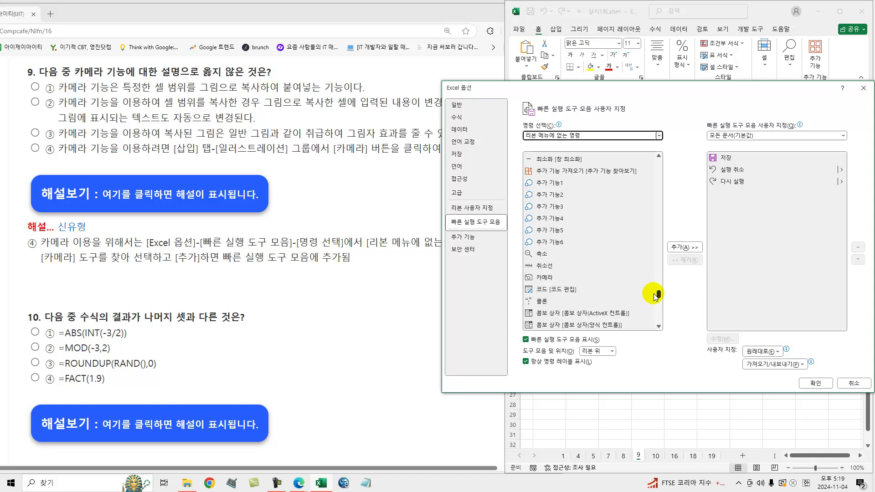
left_click(547, 173)
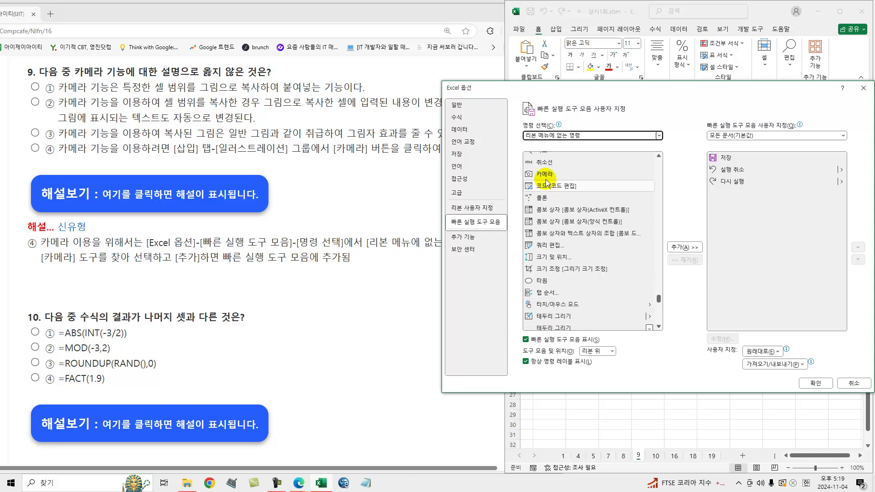
left_click(685, 248)
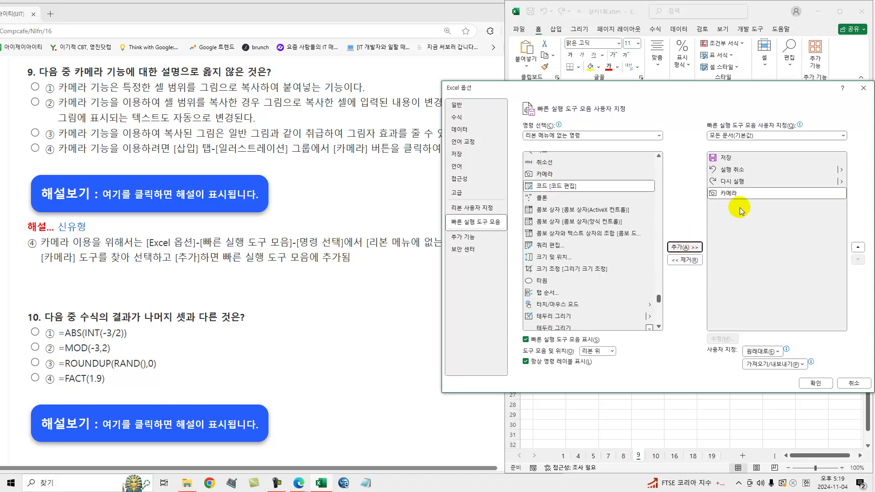
left_click(732, 194)
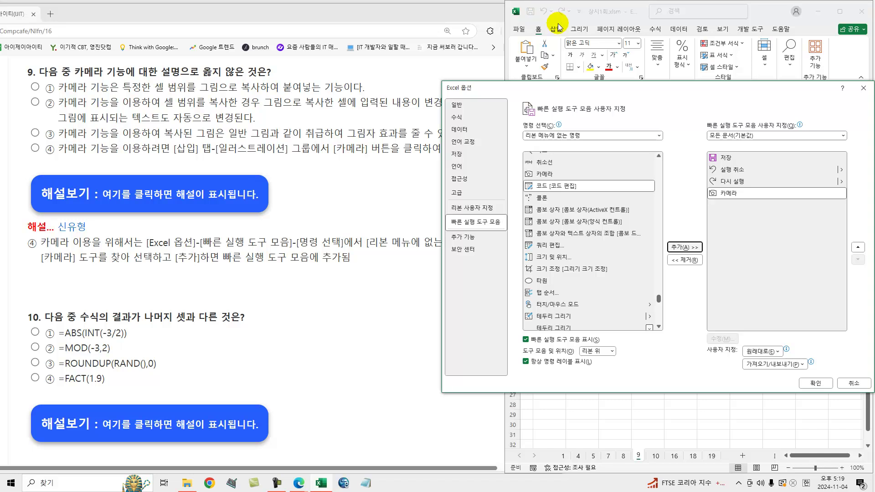
left_click(813, 384)
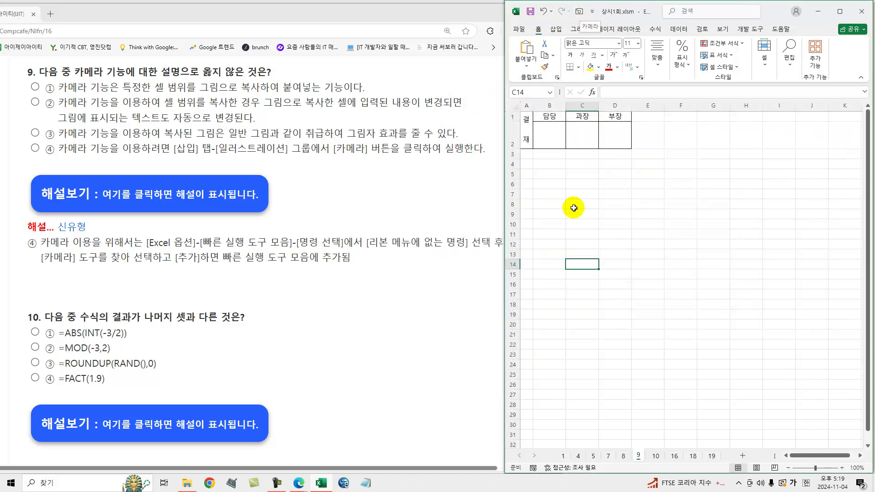
Capture A1:D2 with the 카메라 tool, place the picture below the table and move it to around E9:G12.
left_click_drag(527, 123, 615, 132)
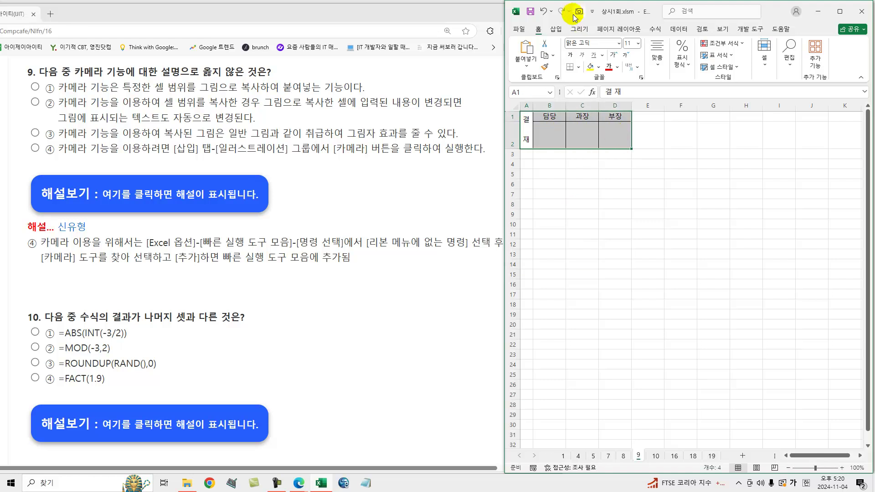
left_click(579, 14)
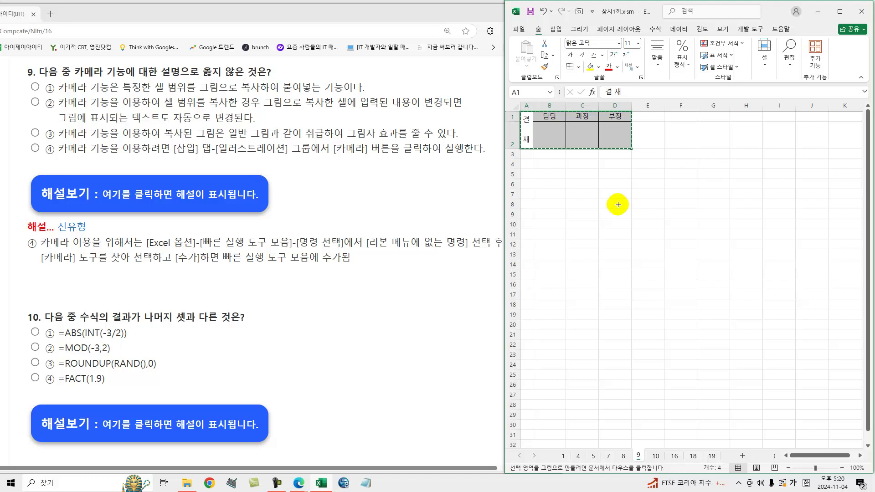
left_click(566, 185)
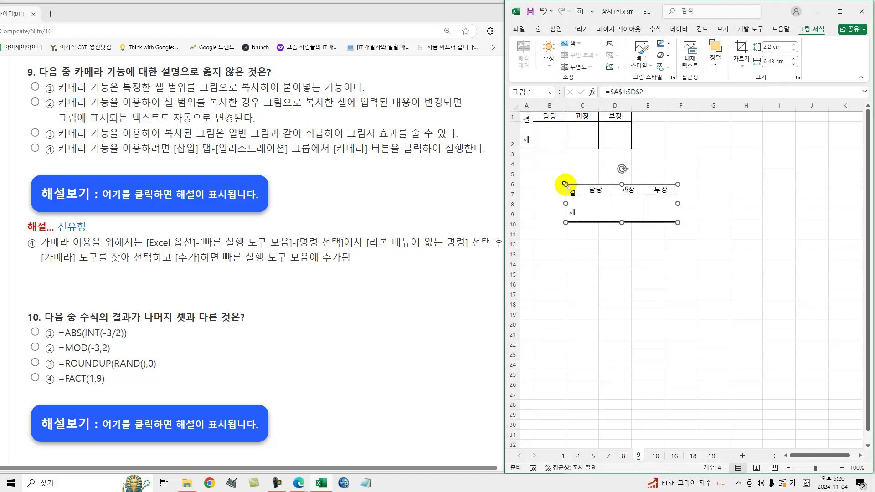
left_click_drag(529, 129, 615, 133)
left_click(626, 205)
left_click_drag(626, 205, 686, 231)
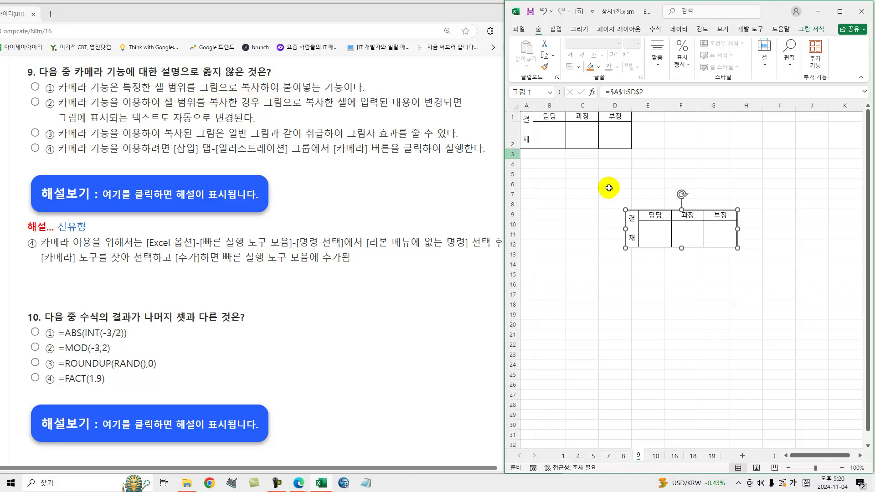
Change the source table's headings to 실장 in B1 and 사장 in D1 to test the linked picture.
left_click(547, 118)
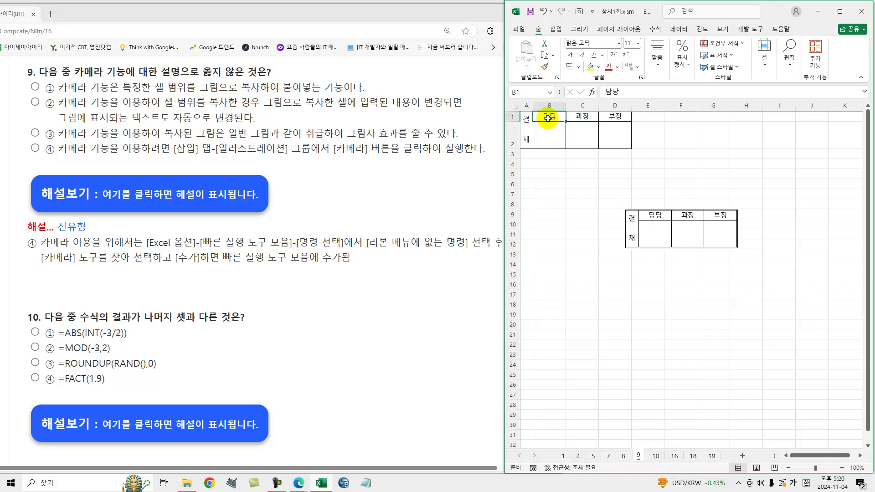
type("실")
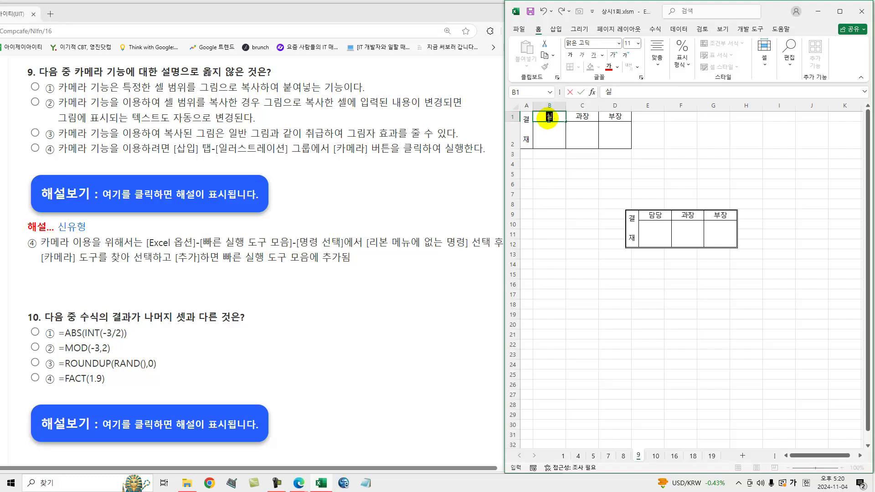
type("장")
key("Return")
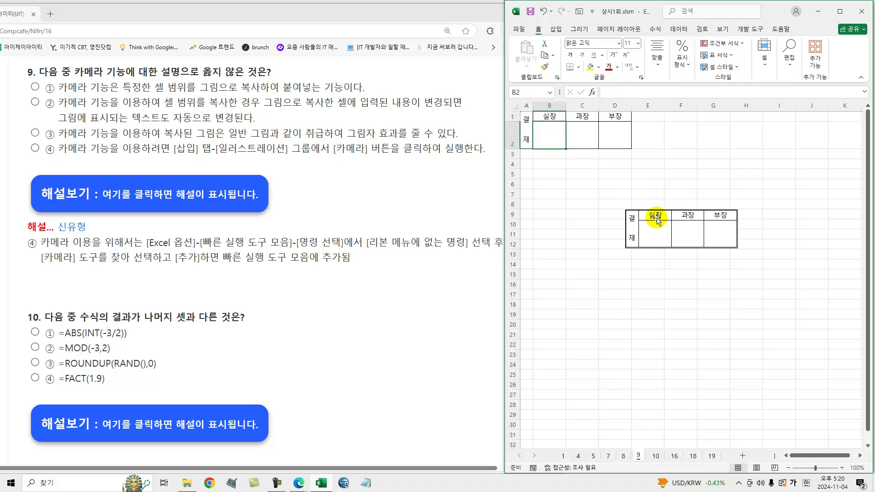
left_click(615, 117)
type("ㅅ")
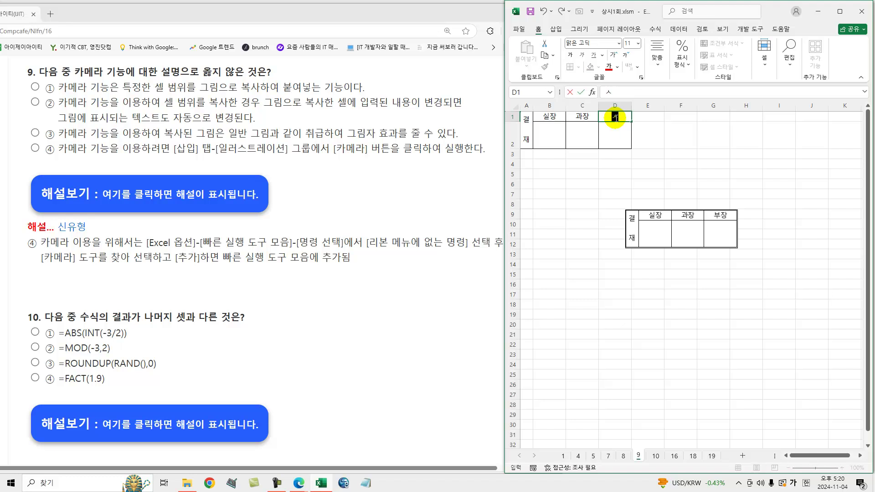
type("장")
key("Return")
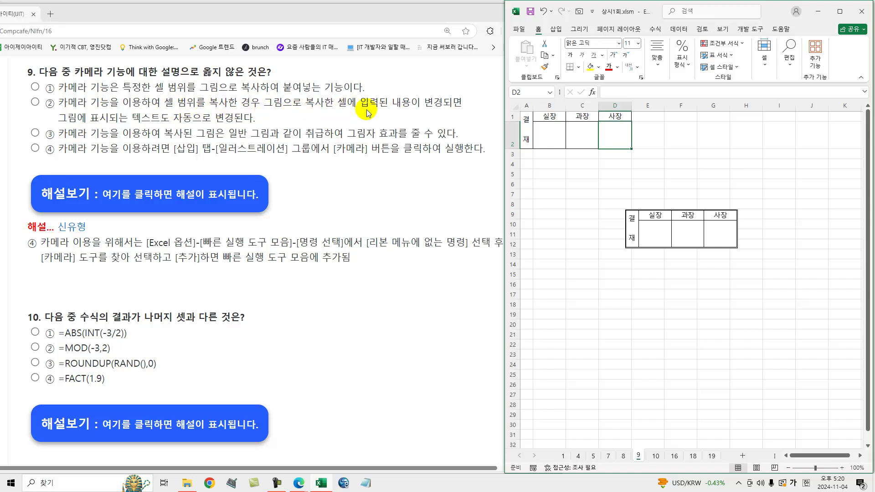
left_click(556, 118)
left_click(623, 118)
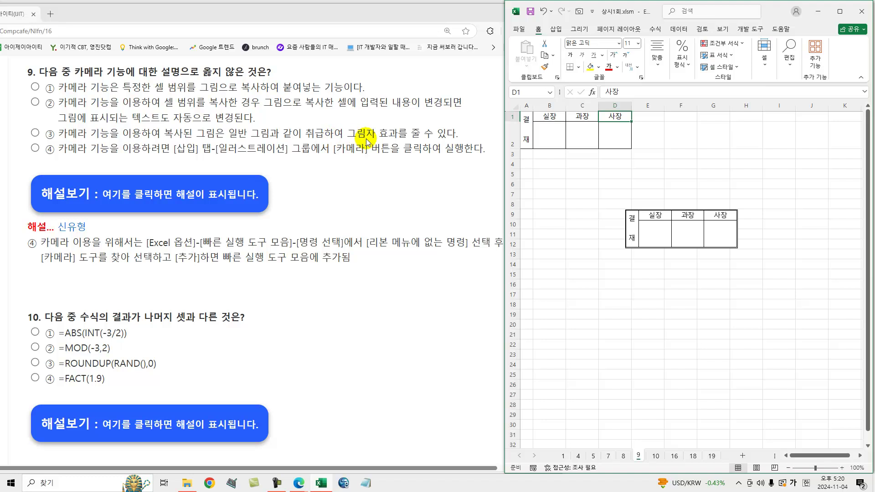
Apply the first 바깥쪽 shadow preset to the linked camera picture through its 그림 서식 settings.
left_click(669, 237)
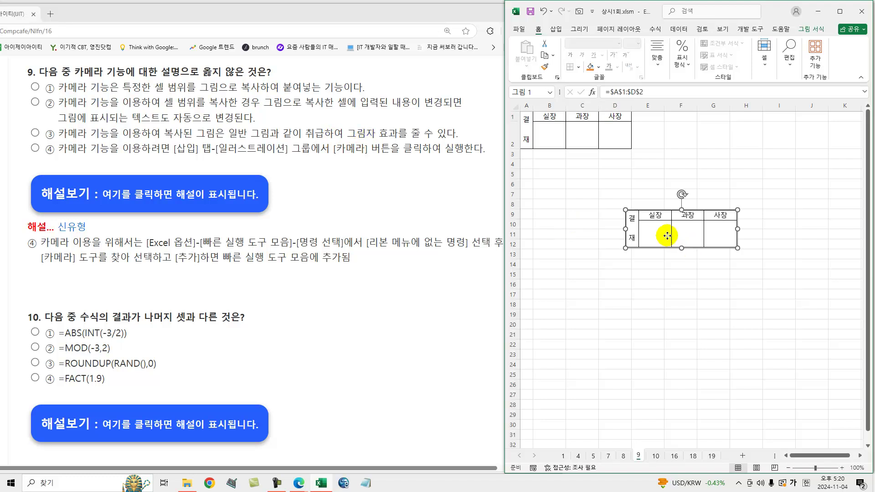
right_click(668, 237)
left_click(705, 462)
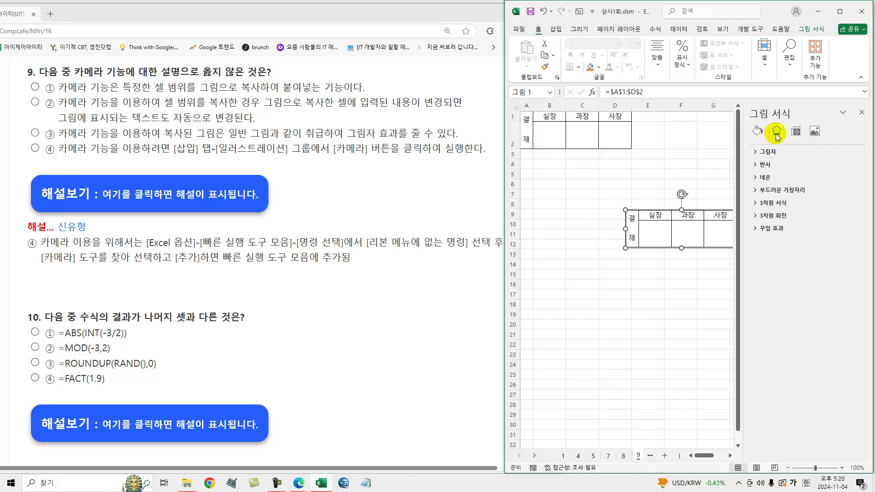
left_click(766, 152)
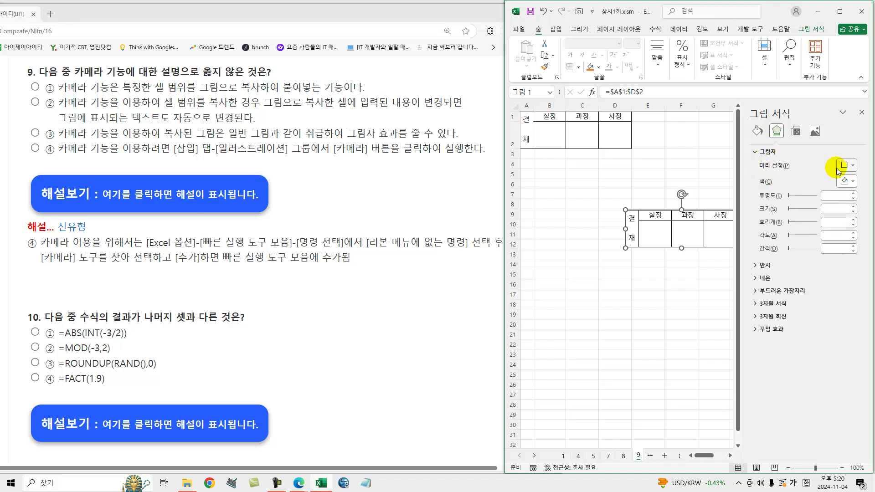
left_click(844, 167)
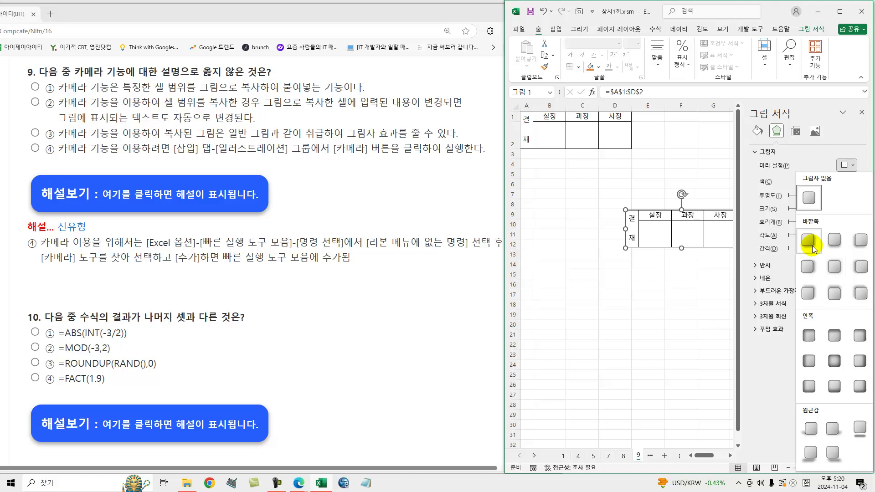
left_click(812, 246)
left_click(681, 291)
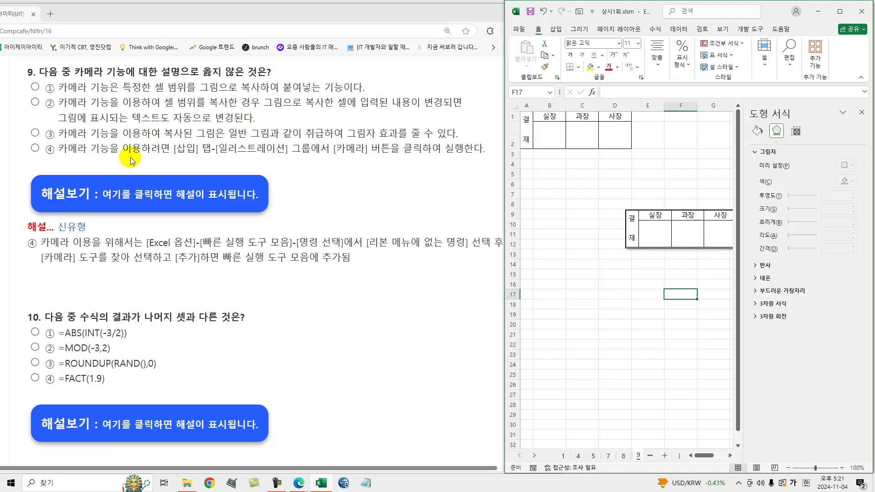
Check the 일러스트레이션 commands for a camera tool, as claimed by option ④ of question 9.
left_click(178, 156)
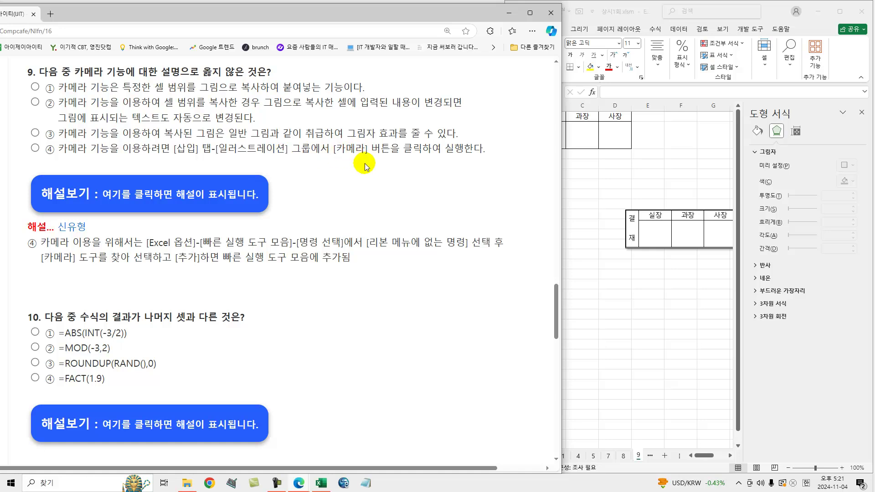
left_click(590, 158)
left_click(556, 29)
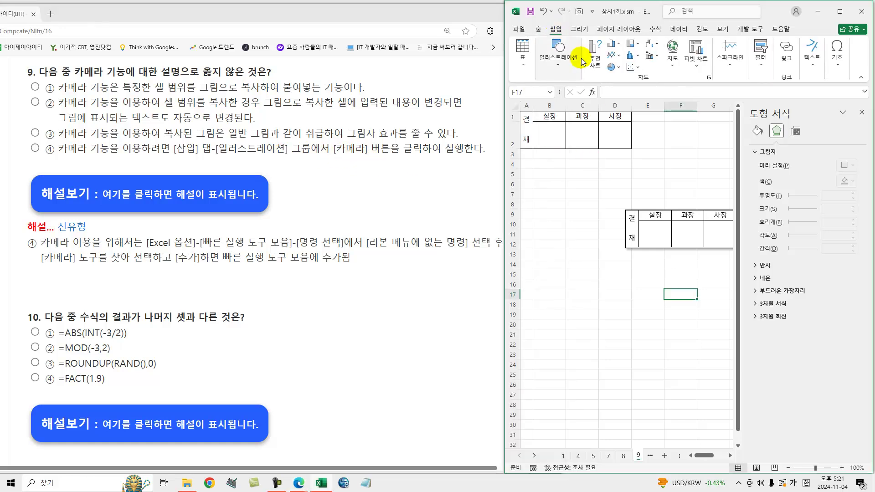
left_click(557, 58)
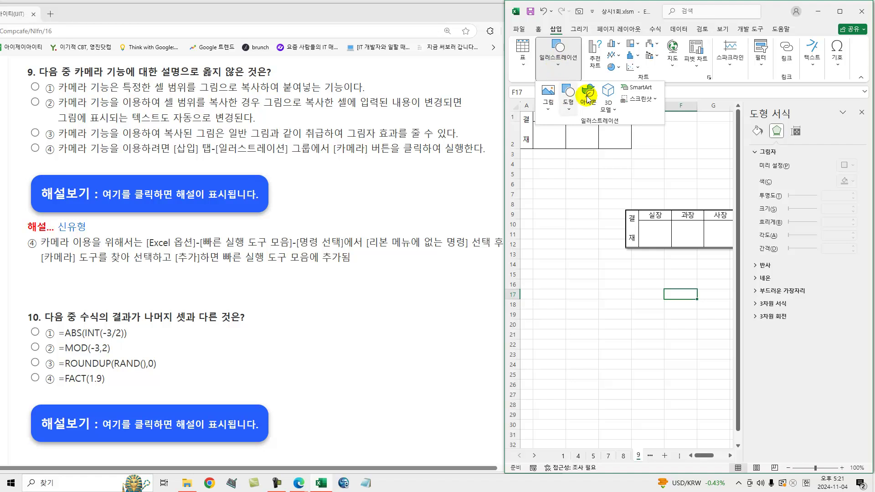
left_click(579, 175)
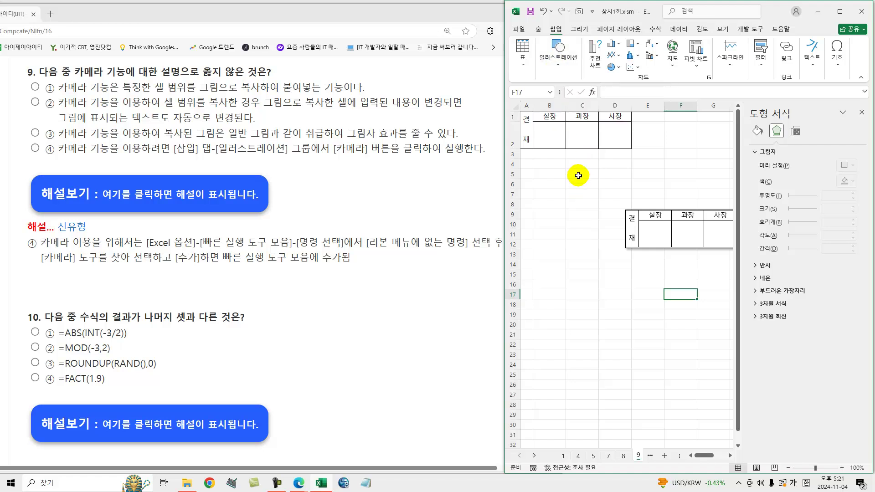
Review the 명령 선택 categories in the Excel options for the 빠른 실행 도구 모음.
left_click(518, 28)
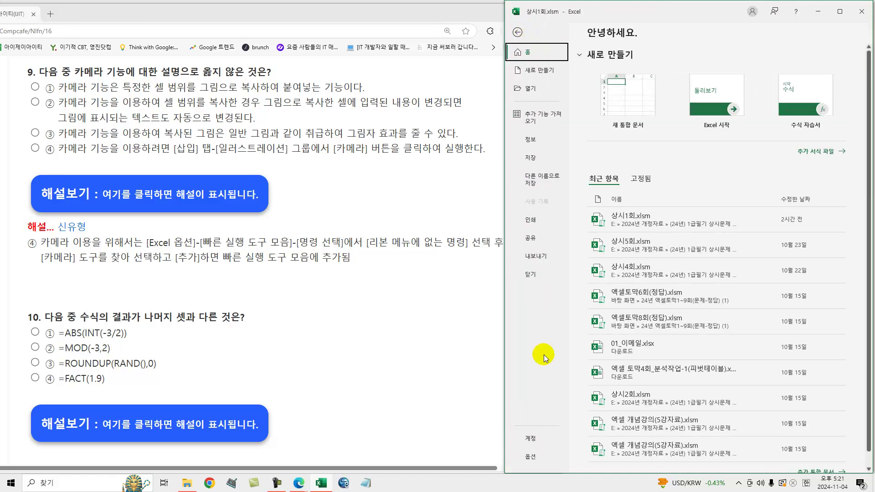
left_click(530, 457)
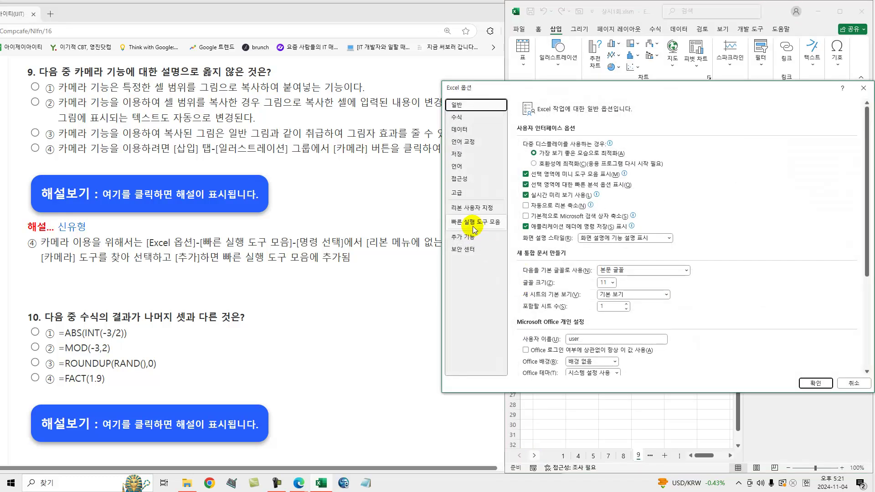
left_click(474, 223)
left_click(569, 135)
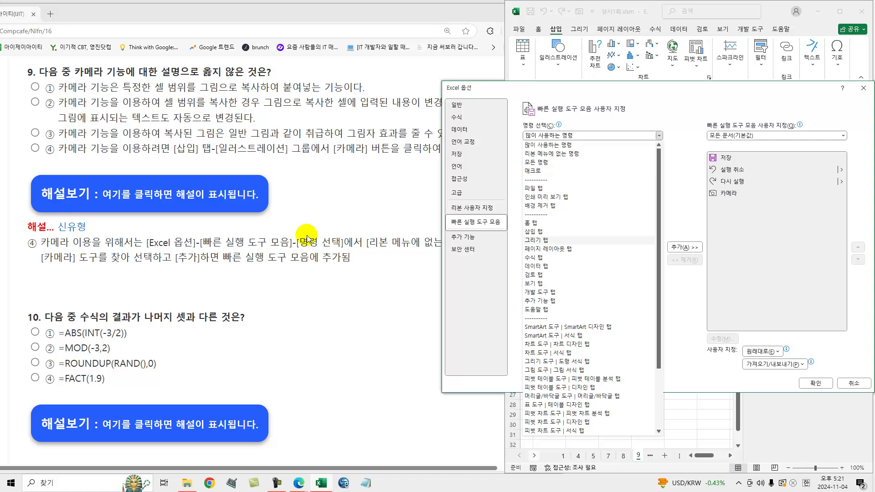
Choose option ④ as the answer to question 9 on the quiz page and hide its explanation.
left_click(213, 260)
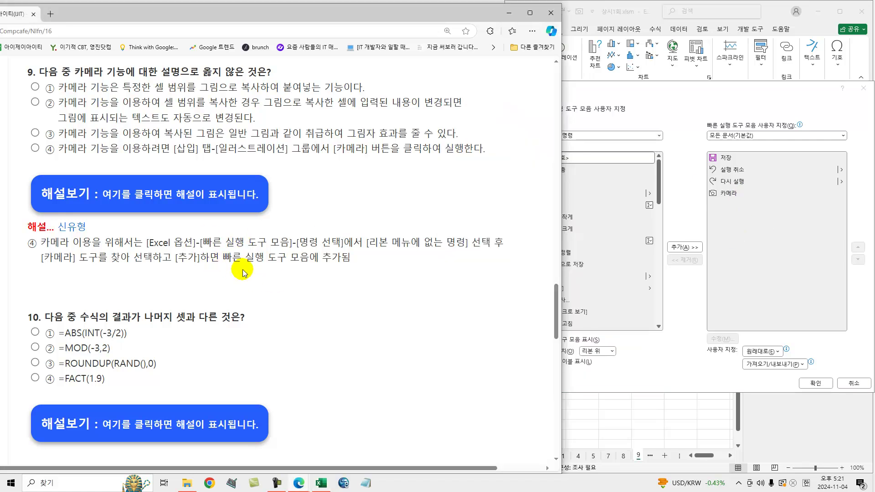
left_click(36, 149)
left_click(108, 196)
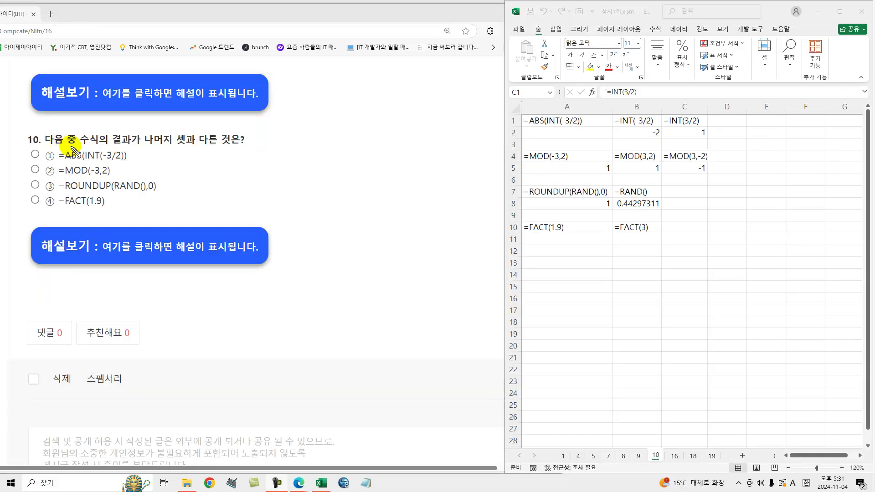
Underline the key words of question 10 and the functions in options ① and ③, and clear the marks.
left_click_drag(156, 147, 226, 144)
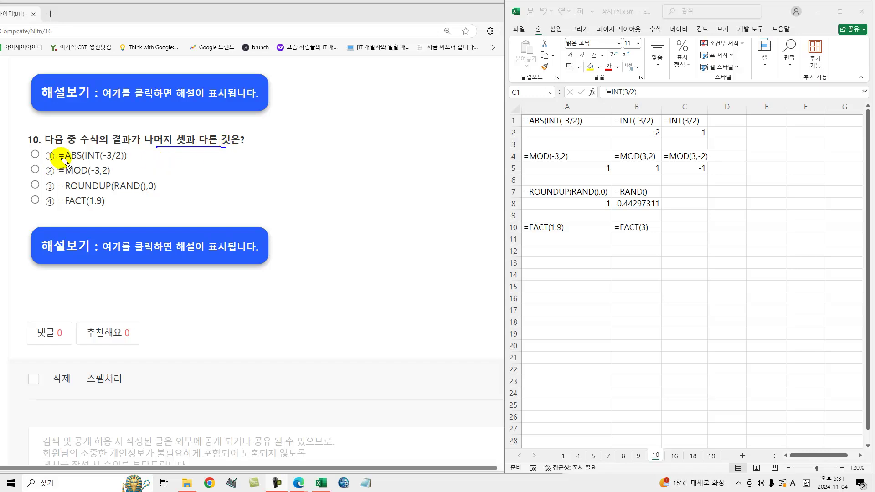
left_click_drag(65, 163, 105, 163)
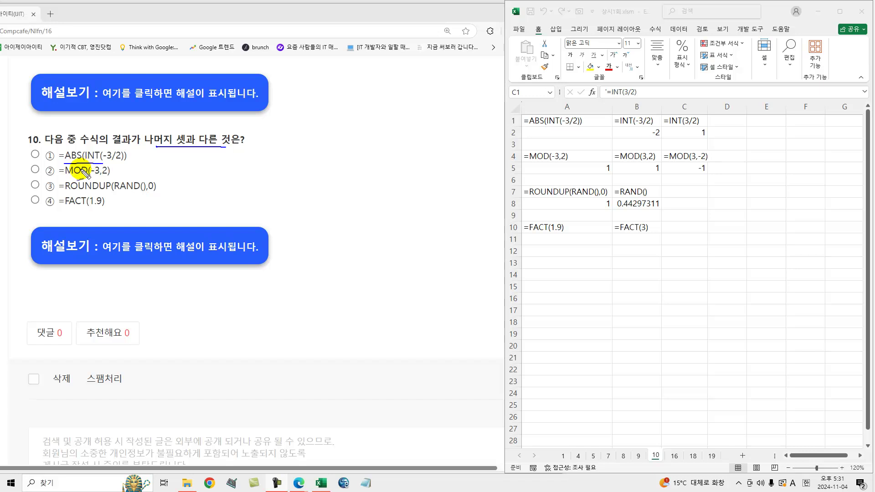
left_click_drag(65, 193, 131, 194)
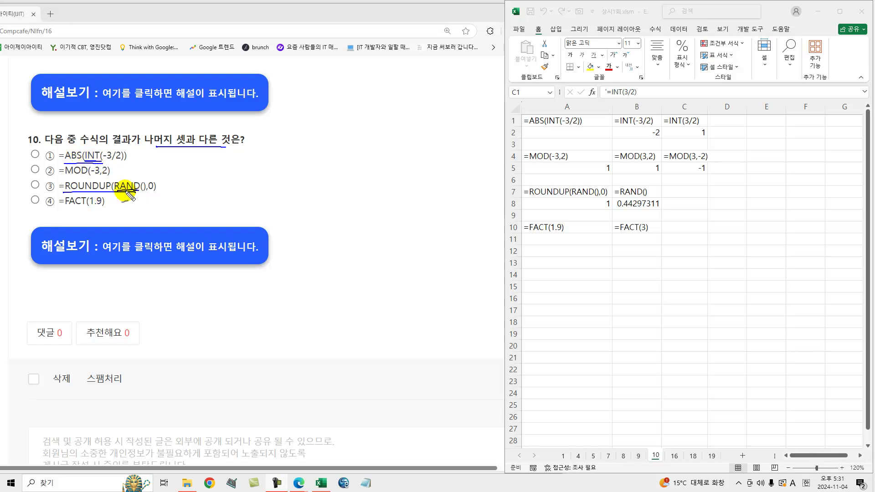
key("Escape")
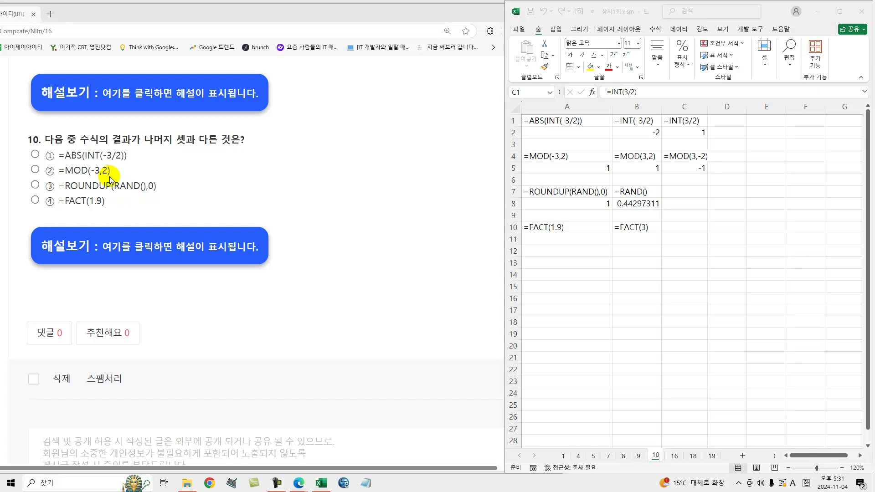
Inspect the INT formulas in B1 and C1 on sheet 10 and handwrite the long division of 3 by 2, giving 1.5.
left_click(644, 122)
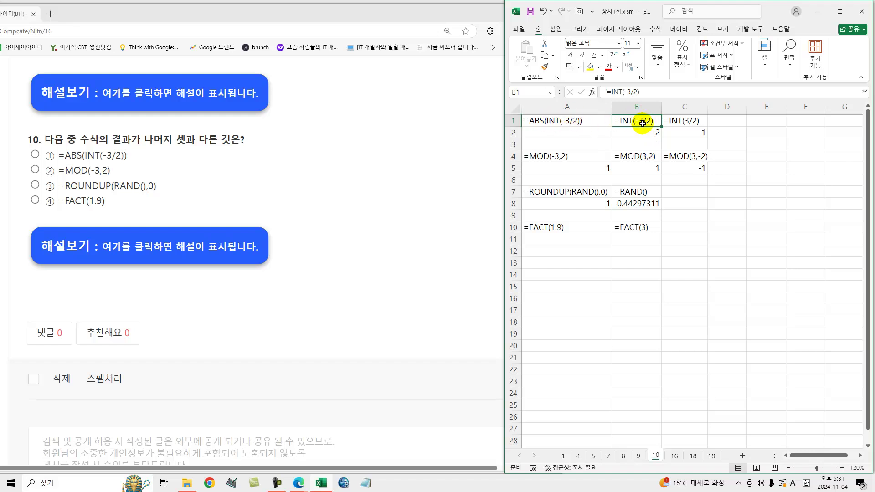
left_click(682, 128)
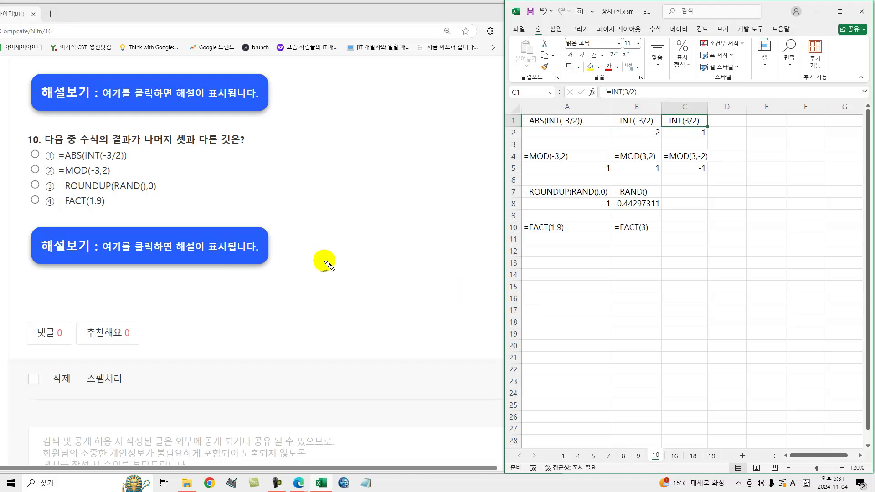
mouse_move(326, 259)
left_mouse_down()
mouse_move(356, 258)
mouse_move(335, 275)
mouse_move(312, 265)
mouse_move(338, 256)
mouse_move(346, 289)
mouse_move(365, 294)
mouse_move(337, 314)
mouse_move(351, 303)
left_mouse_up()
mouse_move(358, 242)
left_mouse_down()
mouse_move(360, 253)
mouse_move(368, 241)
left_mouse_up()
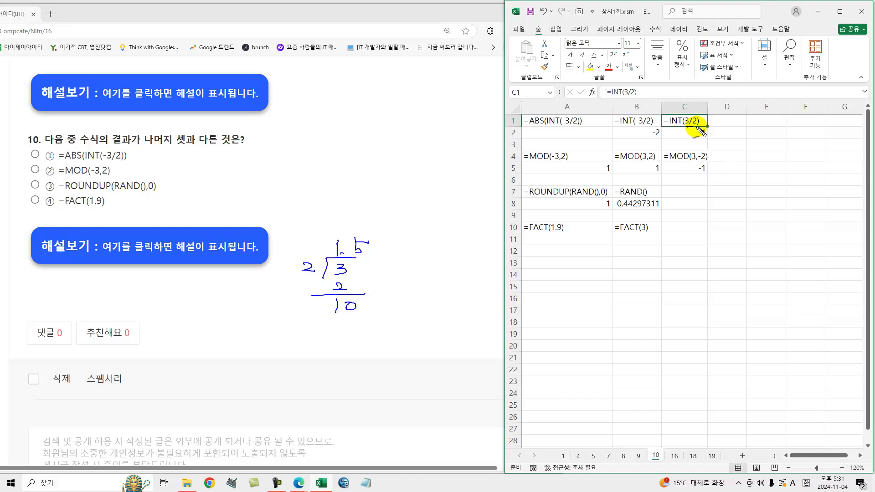
Annotate INT(3/2) with 1.5, strike out the decimal part, circle C2's result and underline -3/2 in B1.
left_click_drag(686, 127, 733, 142)
left_click_drag(741, 133, 741, 142)
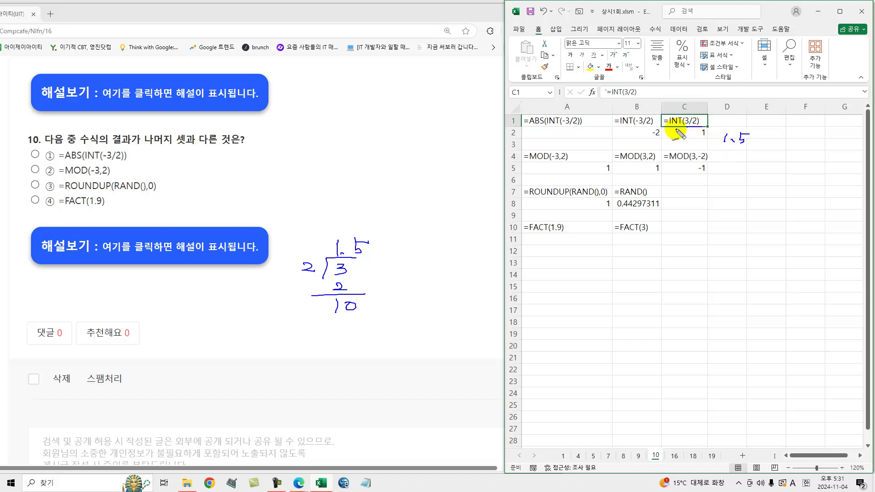
mouse_move(736, 132)
left_mouse_down()
mouse_move(747, 145)
mouse_move(732, 142)
left_mouse_up()
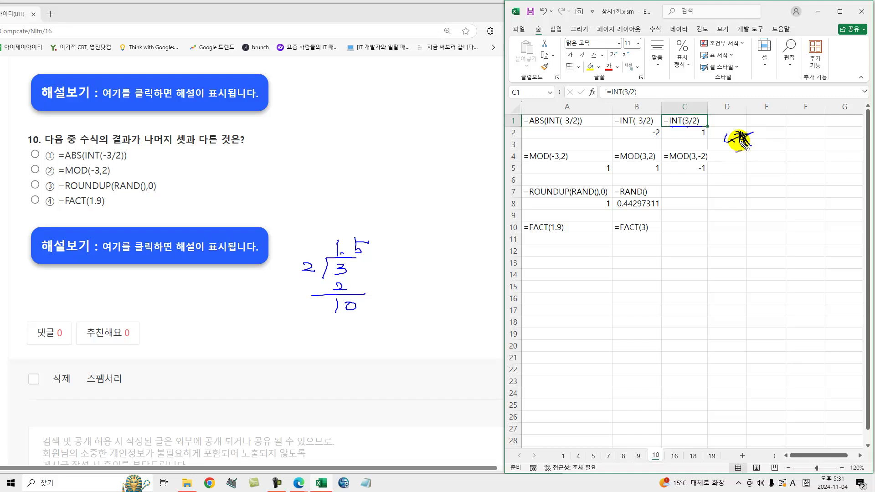
mouse_move(706, 129)
left_mouse_down()
mouse_move(698, 137)
mouse_move(640, 127)
left_mouse_up()
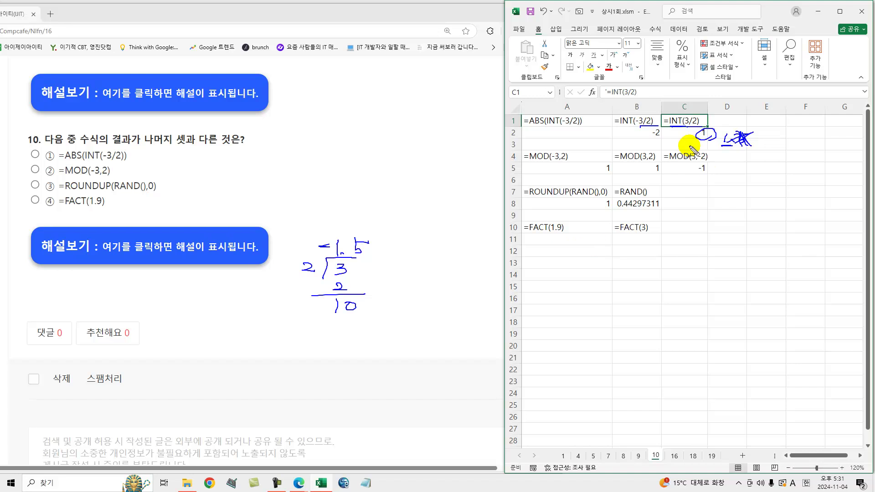
Sketch a number line with -2, -1.5 and -1 below the formulas and draw an arrow from -1.5 to -2.
mouse_move(618, 295)
left_mouse_down()
mouse_move(653, 301)
mouse_move(698, 292)
mouse_move(709, 304)
left_mouse_up()
left_click(644, 298)
left_click_drag(557, 294, 594, 299)
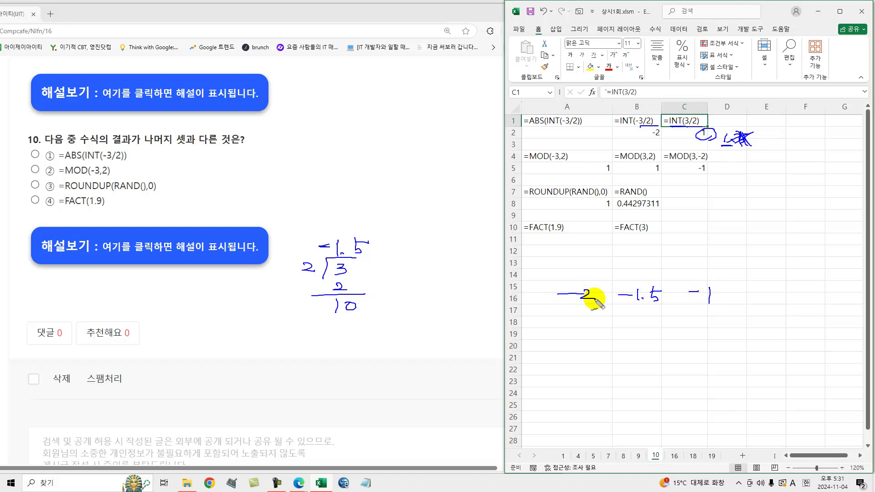
mouse_move(652, 289)
left_mouse_down()
mouse_move(665, 301)
mouse_move(645, 304)
mouse_move(705, 306)
left_mouse_up()
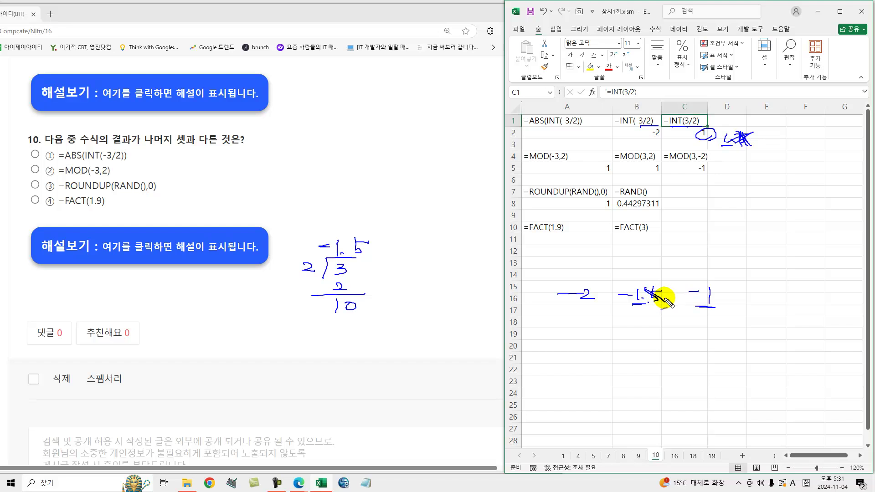
left_click_drag(675, 297, 688, 306)
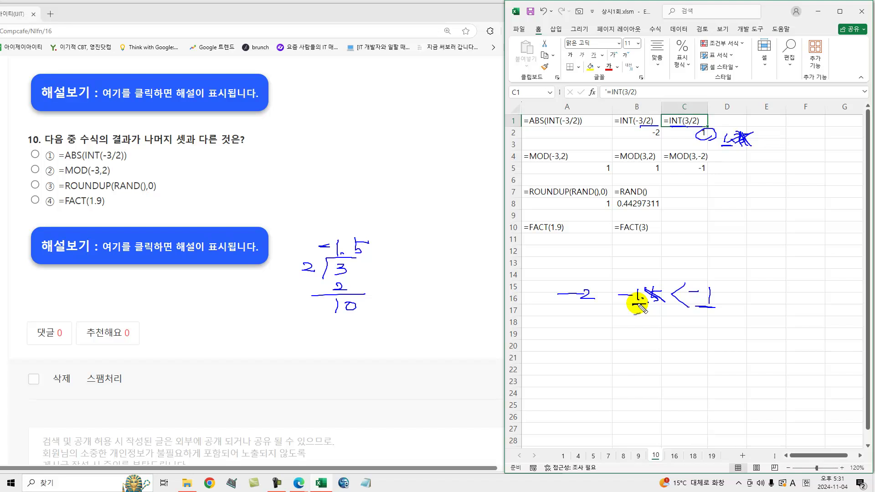
mouse_move(653, 293)
left_mouse_down()
mouse_move(666, 304)
mouse_move(585, 312)
mouse_move(602, 309)
left_mouse_up()
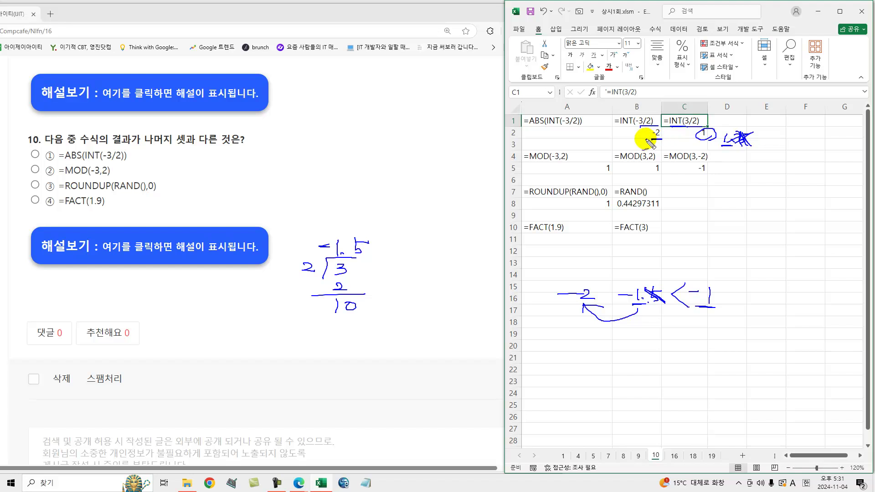
Circle the INT(-3/2) result in B2, underline ABS in A1 and write a note beside option ①.
mouse_move(667, 138)
left_mouse_down()
mouse_move(648, 136)
mouse_move(668, 131)
left_mouse_up()
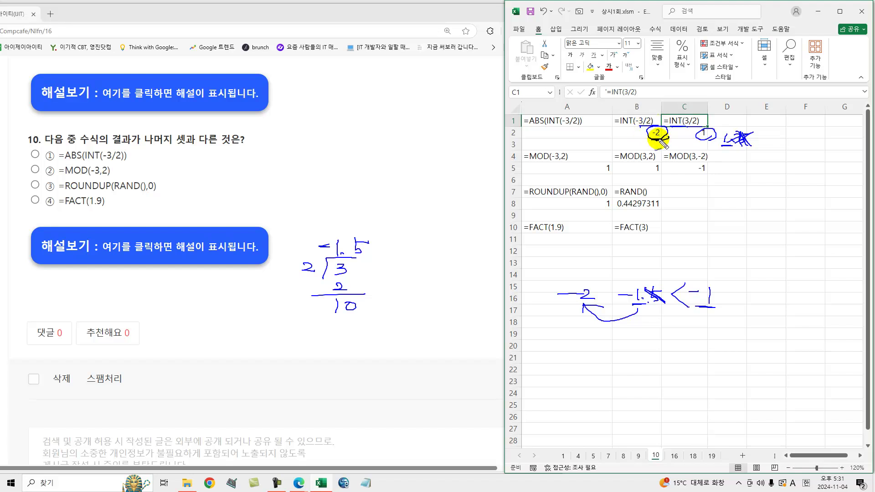
left_click_drag(529, 129, 546, 130)
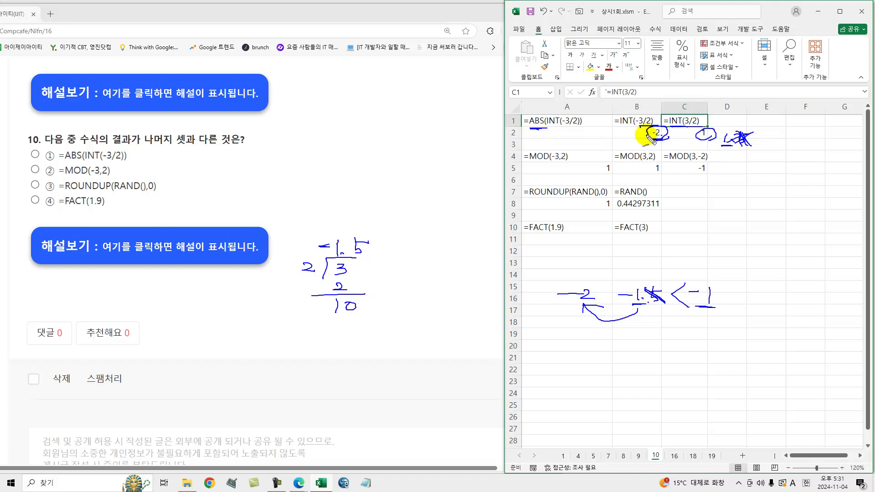
left_click_drag(136, 155, 137, 161)
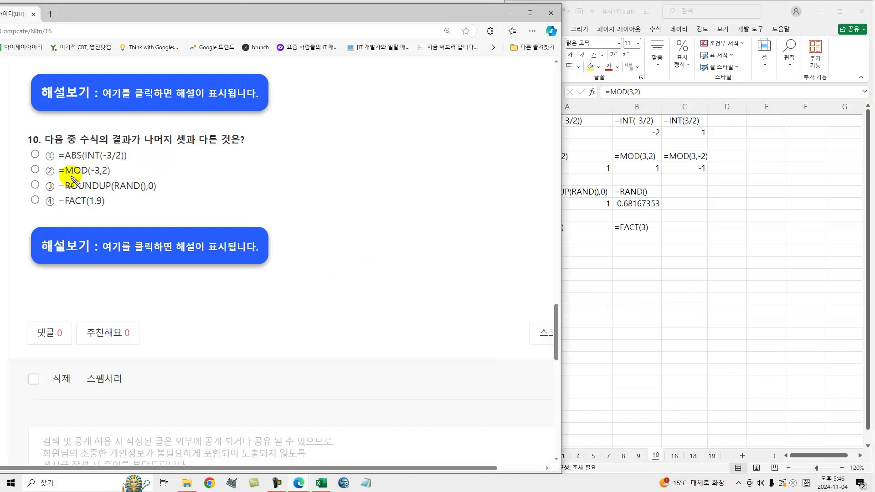
Handwrite the syntax MOD(피제수, 제수) beside question 10 and underline MOD(-3,2) in option ② and MOD(3,2) in B4.
left_click_drag(65, 175, 85, 176)
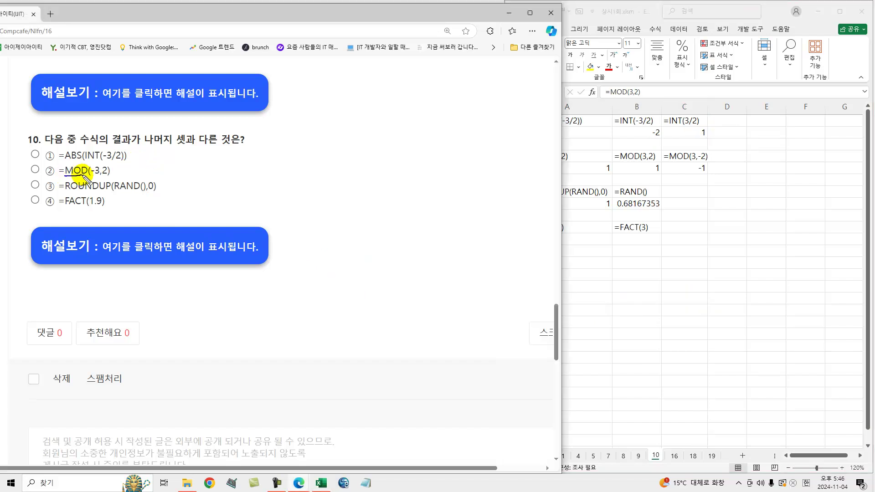
mouse_move(245, 179)
left_mouse_down()
mouse_move(336, 182)
mouse_move(352, 185)
mouse_move(350, 200)
mouse_move(385, 183)
mouse_move(424, 184)
mouse_move(416, 199)
left_mouse_up()
mouse_move(429, 173)
left_mouse_down()
mouse_move(437, 183)
mouse_move(424, 198)
left_mouse_up()
left_click_drag(301, 197, 418, 197)
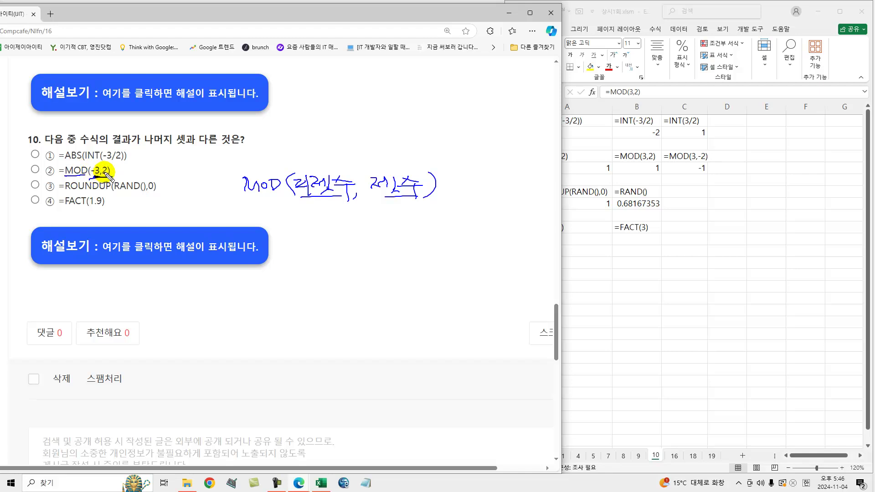
left_click_drag(105, 177, 112, 176)
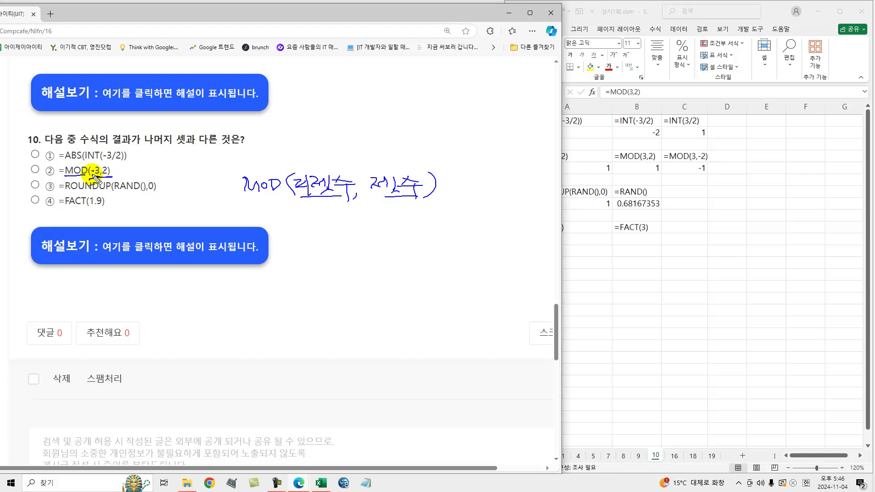
left_click_drag(627, 162, 658, 164)
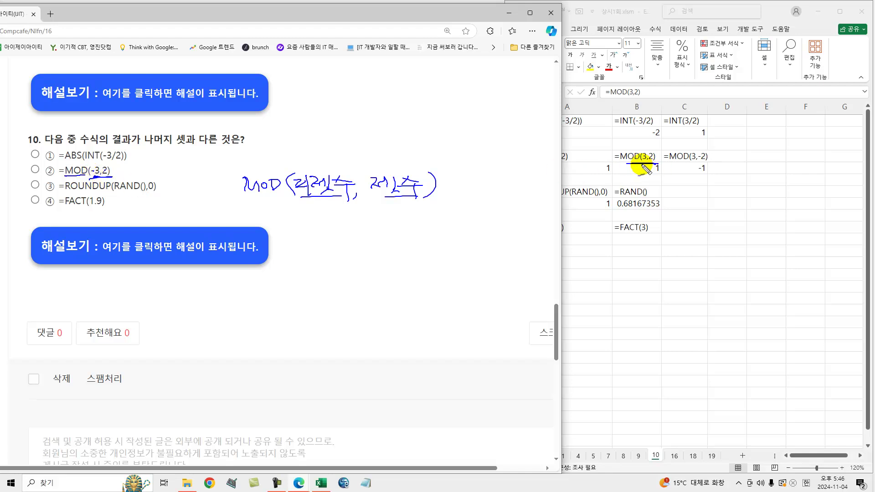
Handwrite the long division of 3 by 2 with quotient 1, circle remainder 1, underline B5's result and clear the ink.
mouse_move(338, 241)
left_mouse_down()
mouse_move(339, 256)
mouse_move(381, 239)
mouse_move(352, 255)
left_mouse_up()
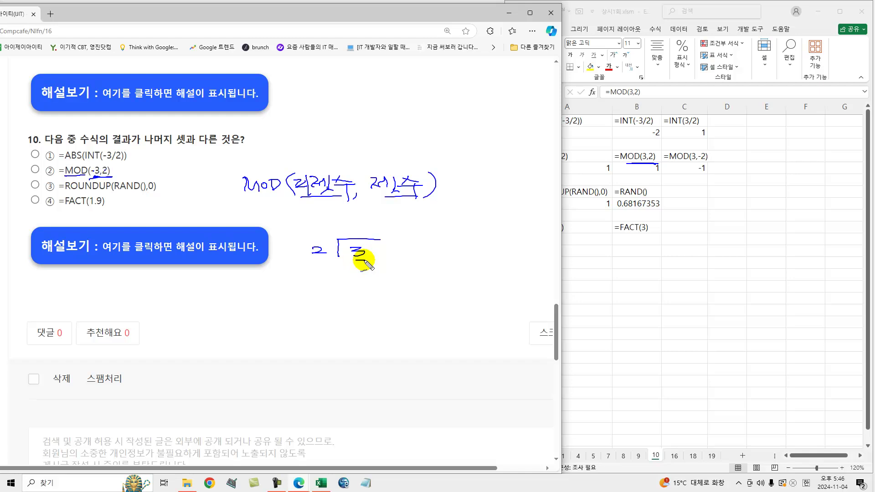
left_click(320, 258)
left_click_drag(356, 225, 356, 237)
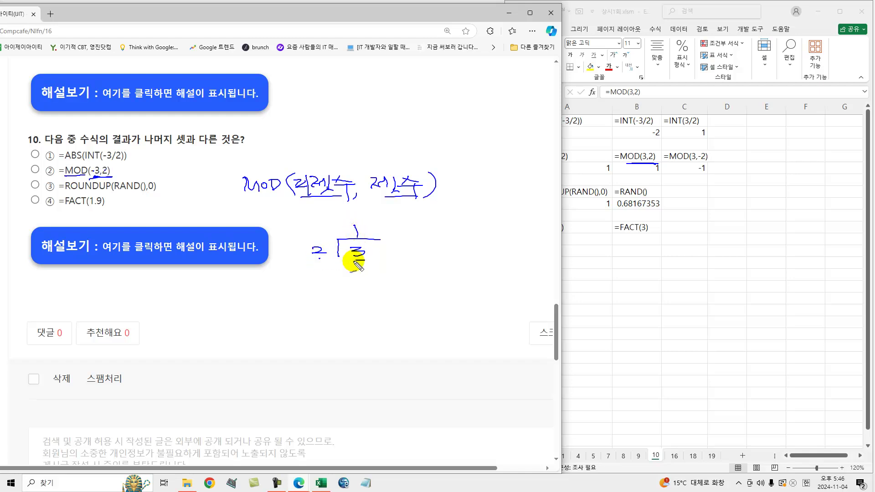
mouse_move(354, 267)
left_mouse_down()
mouse_move(396, 283)
mouse_move(360, 306)
left_mouse_up()
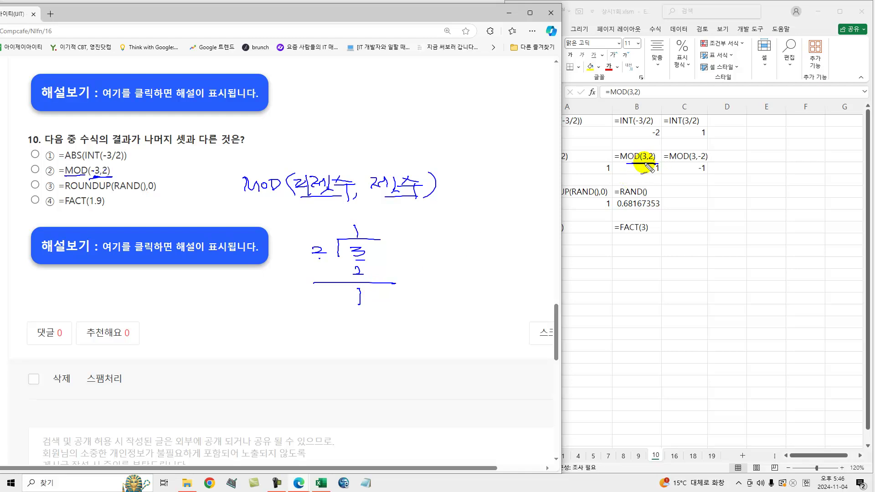
mouse_move(365, 294)
left_mouse_down()
mouse_move(350, 298)
mouse_move(370, 308)
left_mouse_up()
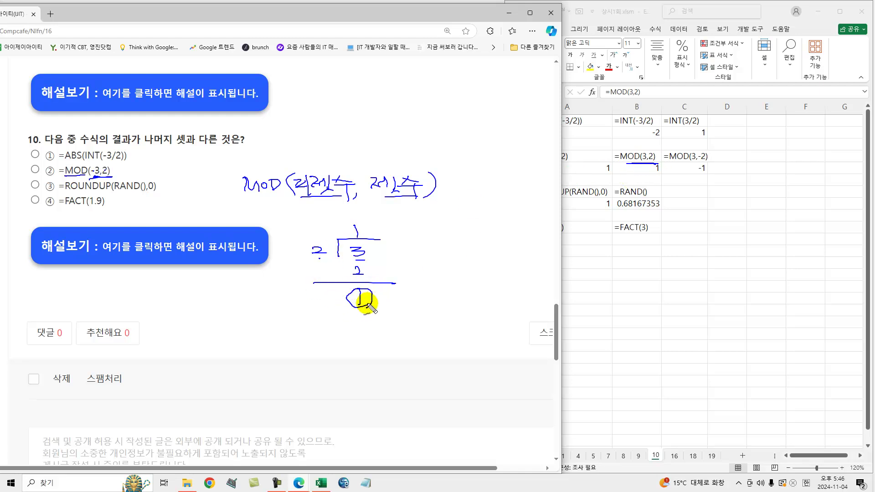
left_click_drag(657, 174, 664, 174)
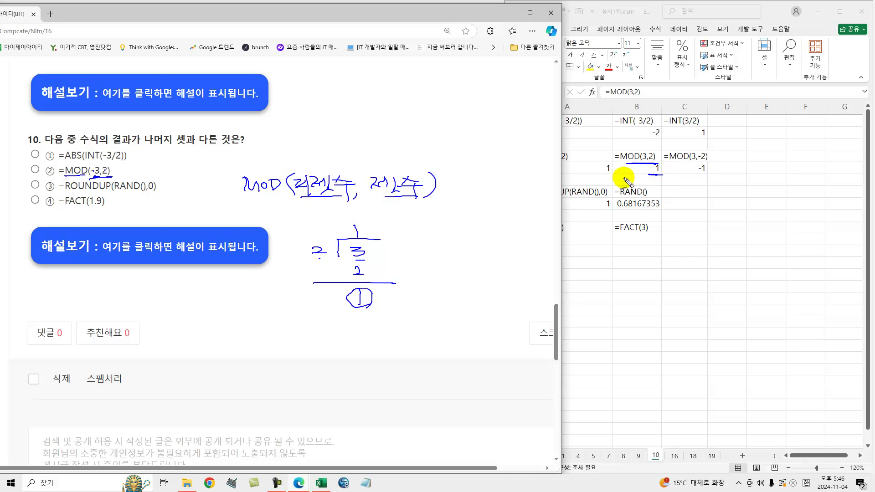
key("Escape")
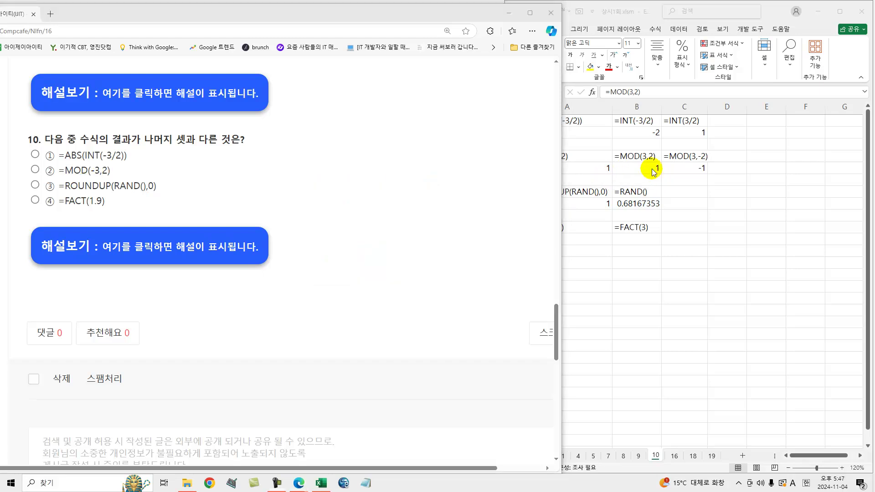
Select the MOD(-3,2) result in A5 and handwrite the long division of -3 by 2 with quotient 1 and remainder -1.
left_click(605, 165)
left_click(592, 169)
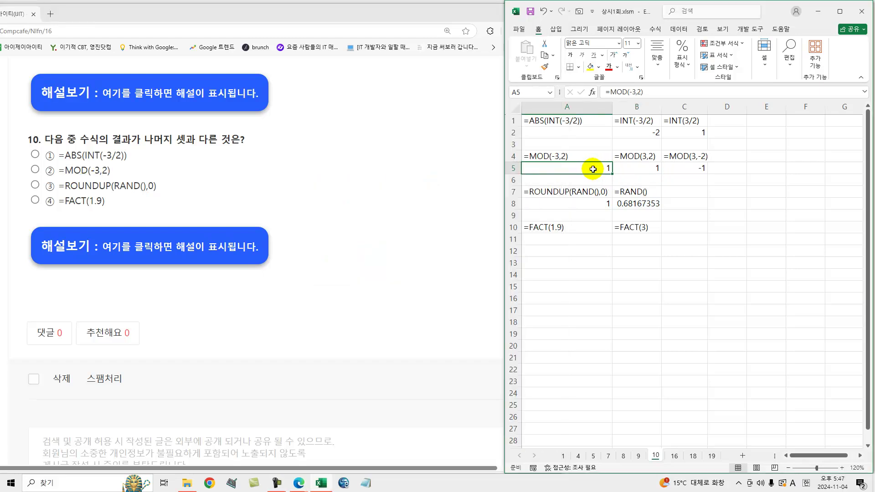
key("ctrl+shift+d")
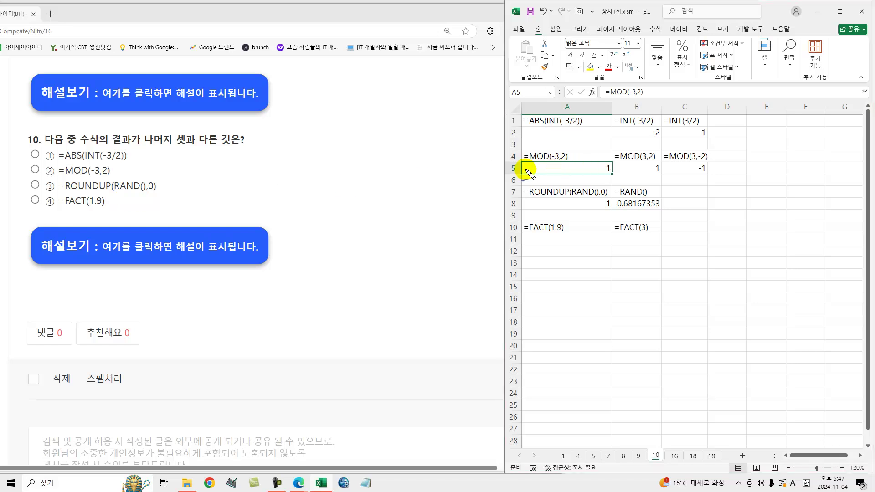
left_click_drag(307, 176, 316, 193)
left_click_drag(310, 174, 361, 176)
left_click_drag(324, 185, 337, 185)
mouse_move(337, 183)
left_mouse_down()
mouse_move(336, 195)
mouse_move(305, 189)
left_mouse_up()
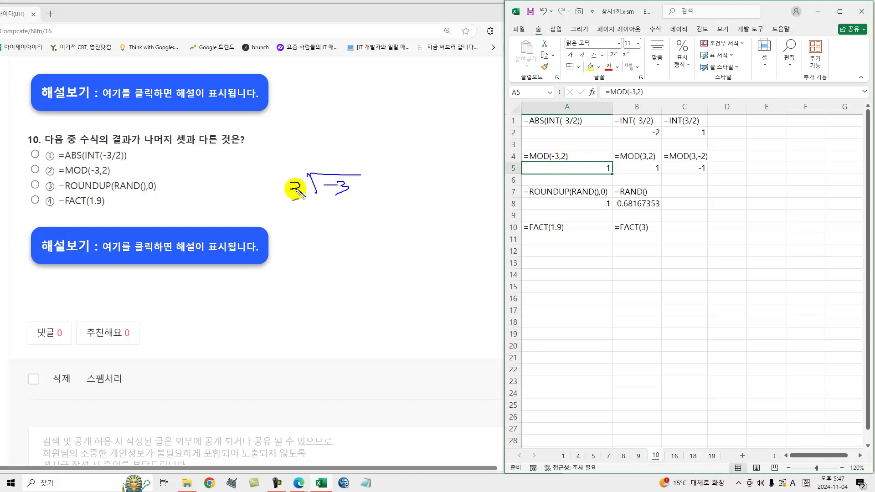
mouse_move(338, 154)
left_mouse_down()
mouse_move(347, 204)
mouse_move(360, 214)
left_mouse_up()
left_click_drag(322, 226, 351, 240)
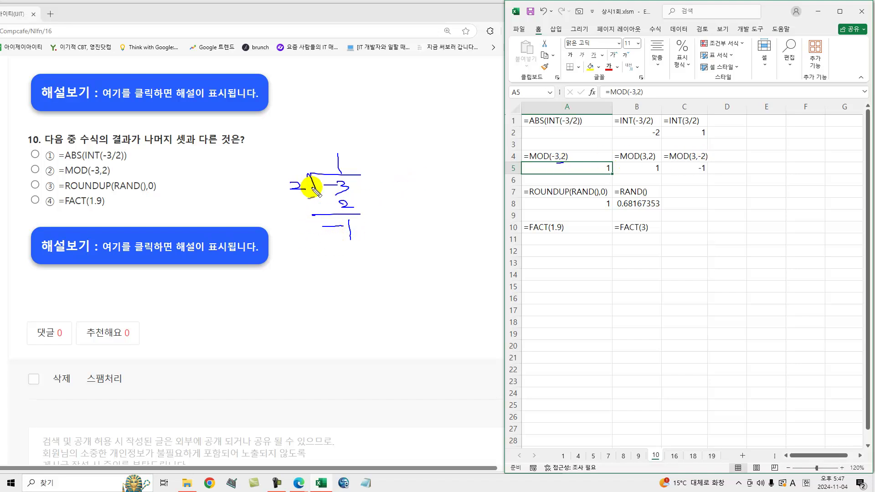
Circle the divisor 2, write = 1 after the remainder, circle the result in A5 and clear the ink.
left_click_drag(309, 183, 306, 187)
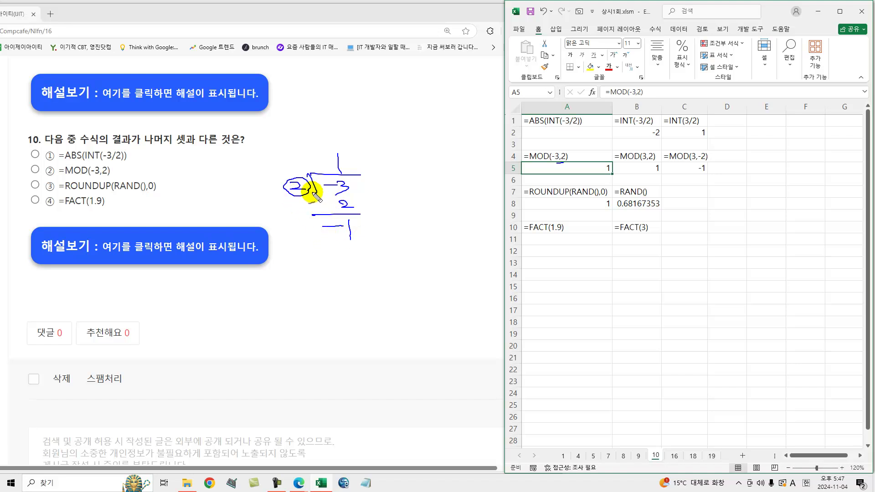
left_click_drag(369, 229, 385, 229)
left_click_drag(369, 225, 406, 239)
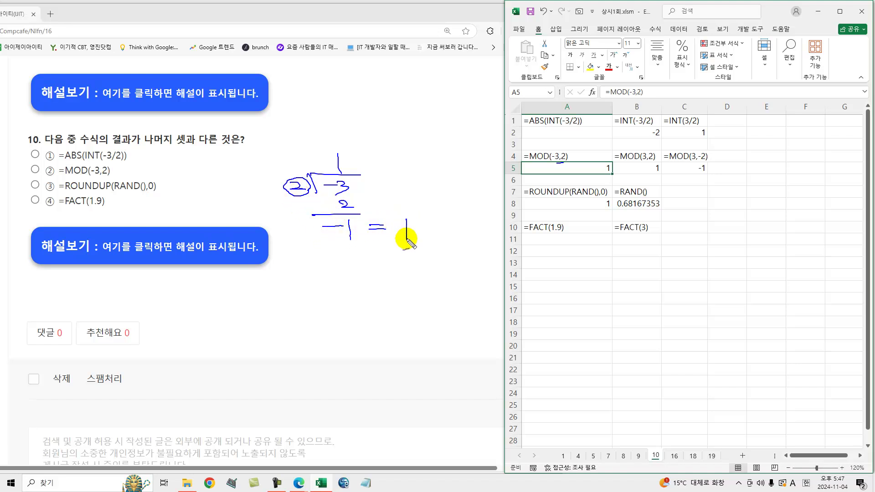
left_click_drag(597, 175, 624, 166)
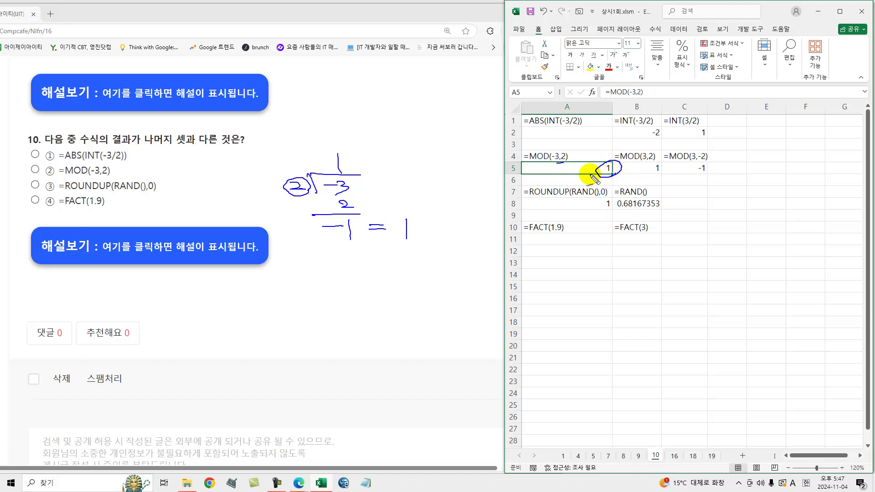
key("Escape")
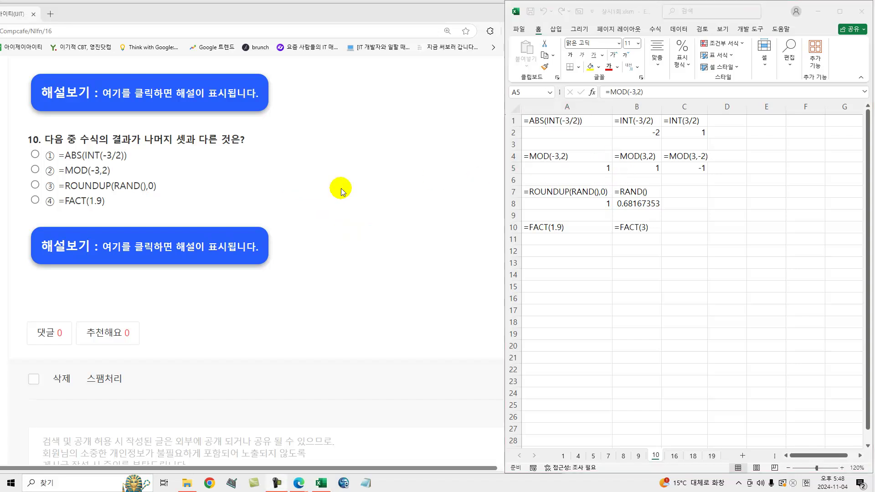
Underline -2 in C4's formula and handwrite the long division of 3 by -2 with 1 above and 1 below.
left_click_drag(698, 161, 708, 159)
mouse_move(317, 188)
left_mouse_down()
mouse_move(301, 206)
mouse_move(369, 177)
mouse_move(312, 203)
mouse_move(291, 200)
left_mouse_up()
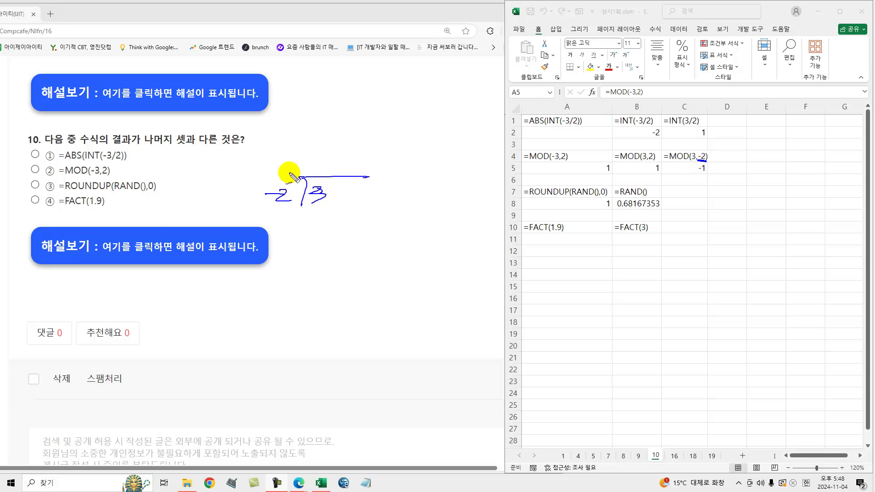
left_click_drag(317, 158, 322, 168)
left_click_drag(304, 220, 314, 220)
mouse_move(317, 216)
left_mouse_down()
mouse_move(357, 230)
mouse_move(319, 251)
mouse_move(320, 259)
left_mouse_up()
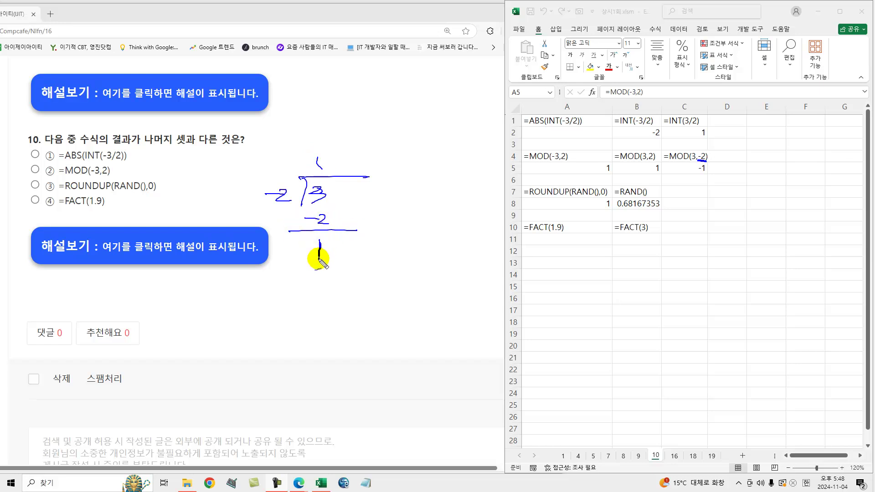
Underline -3,2 in option ②, write = -1 beside the division, mark 3,-2 in C4 and C5's result, and clear the ink.
left_click_drag(90, 175, 110, 175)
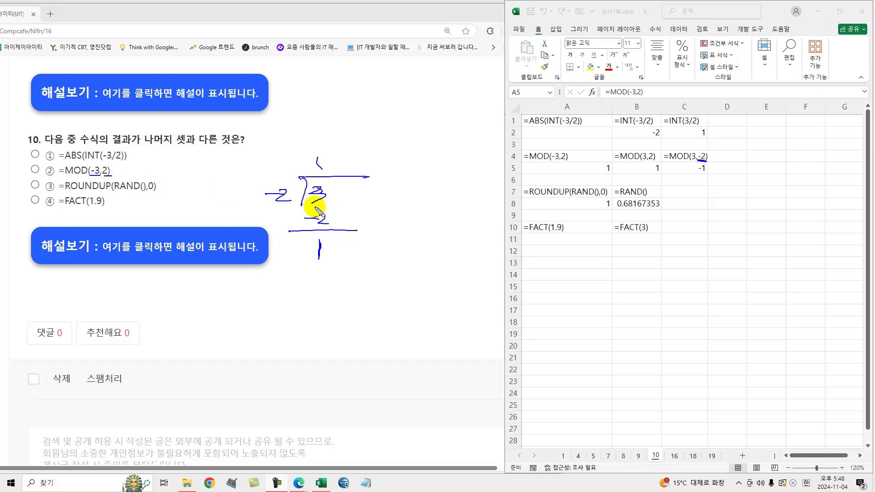
left_click_drag(305, 251, 309, 250)
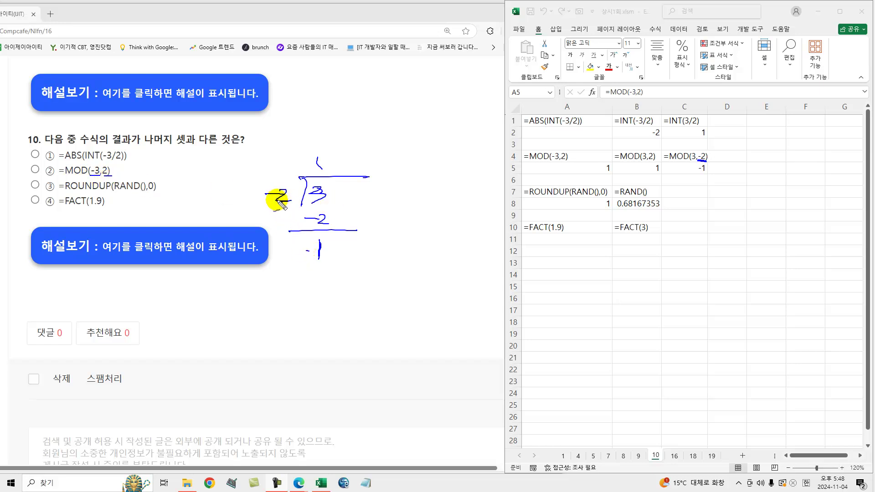
left_click_drag(349, 250, 359, 250)
mouse_move(347, 254)
left_mouse_down()
mouse_move(403, 247)
mouse_move(411, 261)
left_mouse_up()
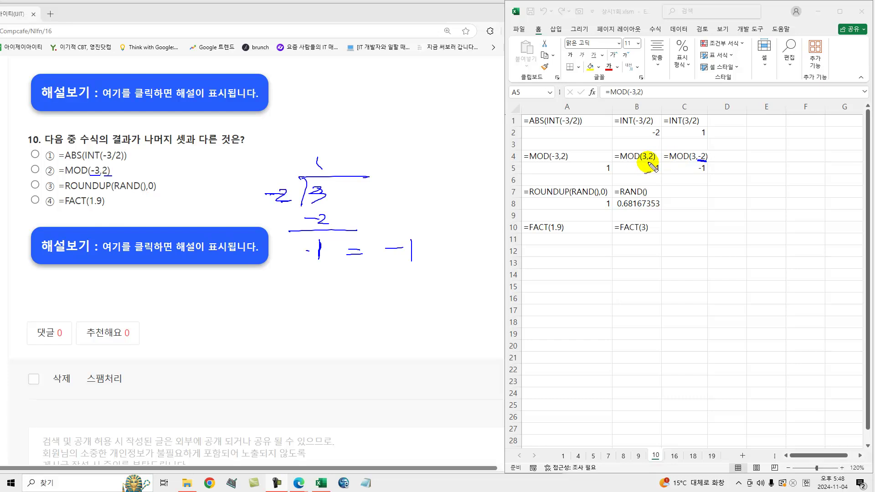
mouse_move(702, 151)
left_mouse_down()
mouse_move(707, 158)
mouse_move(711, 149)
mouse_move(696, 157)
left_mouse_up()
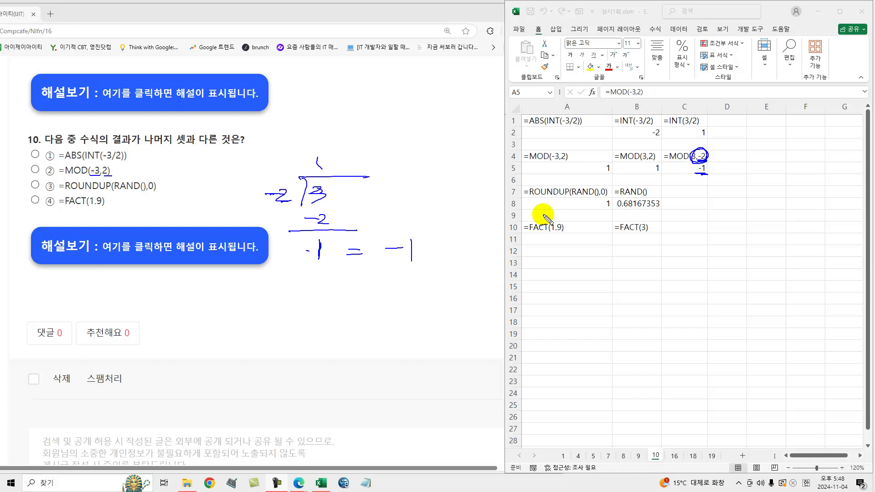
key("Escape")
Mark RAND() in option ③, recalculate the =RAND() formula in B8 and select the ROUNDUP result in A8.
left_click_drag(119, 191, 142, 190)
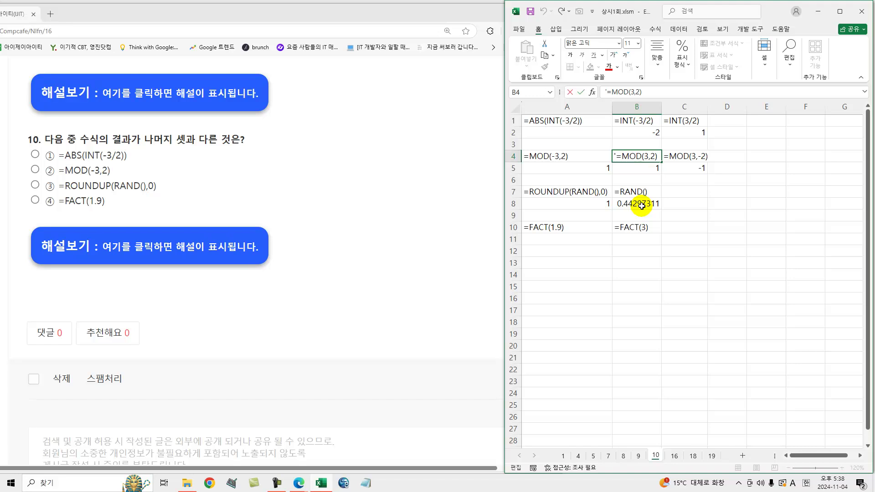
double_click(641, 205)
key("Escape")
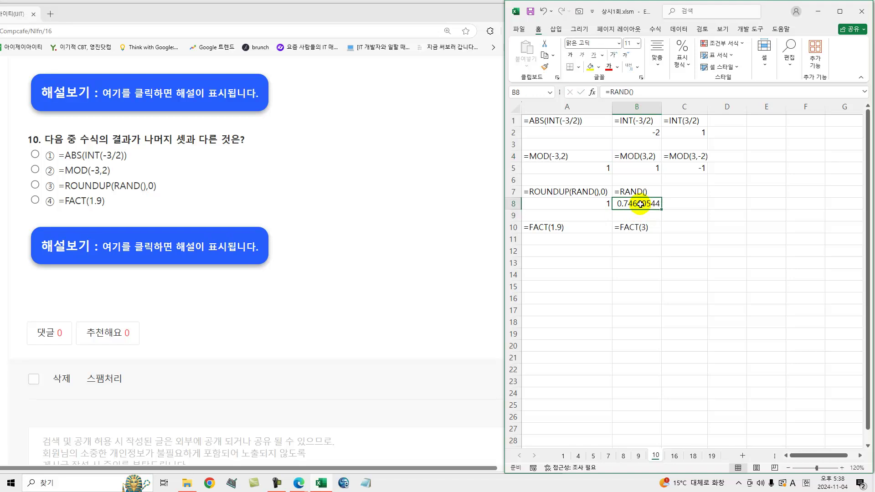
double_click(640, 204)
key("Return")
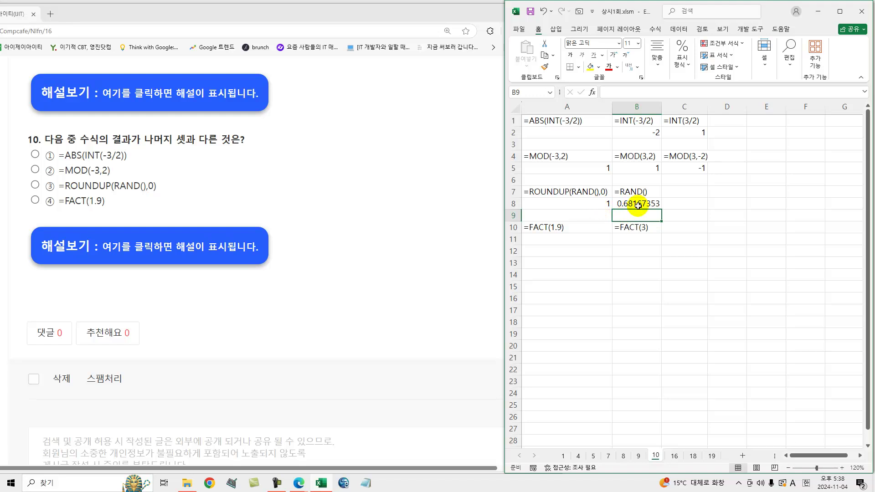
left_click(604, 203)
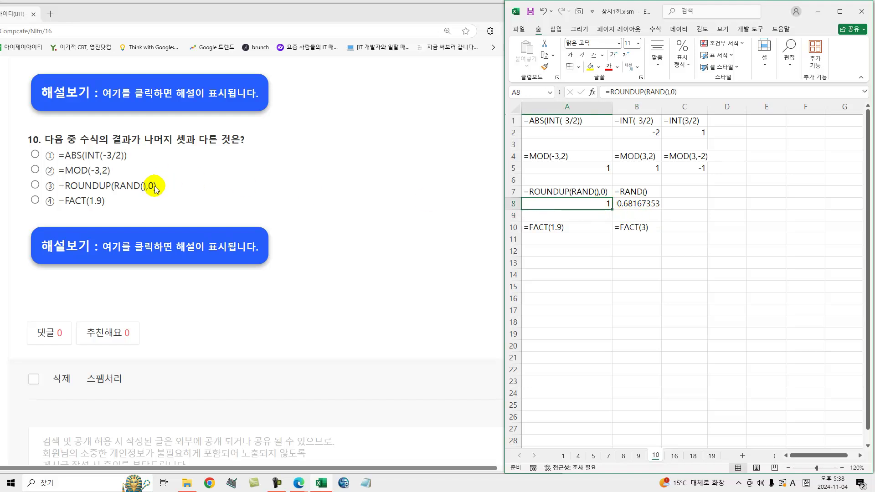
Show question 10's explanation, write results 2, 1 and 1 beside options ① to ③ and underline FACT(1.9) in option ④.
left_click(121, 239)
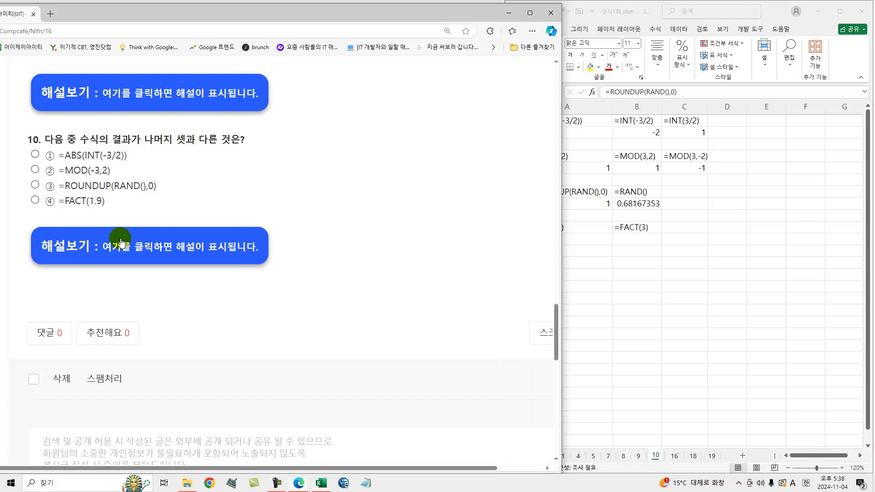
mouse_move(132, 153)
left_mouse_down()
mouse_move(145, 160)
mouse_move(126, 176)
mouse_move(169, 193)
left_mouse_up()
left_click_drag(66, 212, 99, 211)
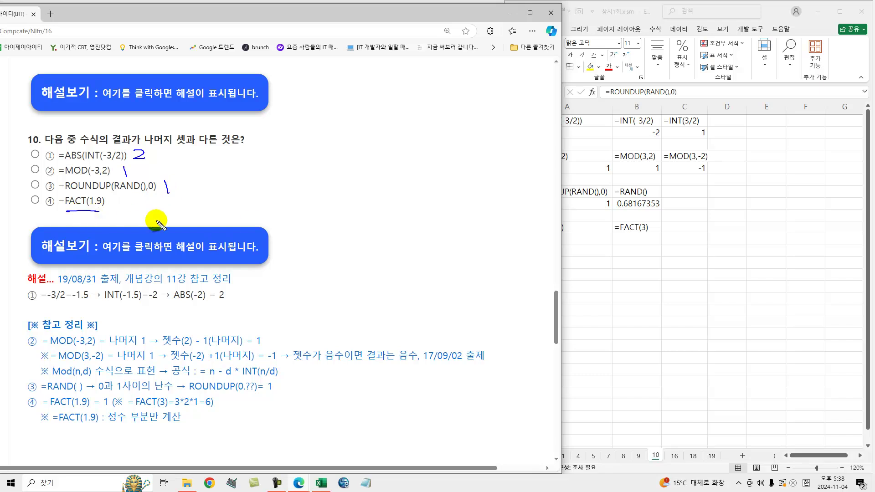
Underline the FACT expressions in the explanation and handwrite 3×2×1=6 and 5×4×3×2×1=120 beside them.
left_click_drag(136, 411, 179, 409)
mouse_move(240, 405)
left_mouse_down()
mouse_move(288, 411)
mouse_move(297, 423)
left_mouse_up()
mouse_move(348, 394)
left_mouse_down()
mouse_move(362, 413)
mouse_move(413, 401)
mouse_move(456, 415)
left_mouse_up()
mouse_move(452, 403)
left_mouse_down()
mouse_move(465, 412)
mouse_move(455, 413)
mouse_move(477, 419)
left_mouse_up()
left_click_drag(482, 404, 497, 410)
mouse_move(508, 400)
left_mouse_down()
mouse_move(510, 416)
mouse_move(525, 411)
left_mouse_up()
left_click_drag(531, 404, 528, 406)
mouse_move(244, 426)
left_mouse_down()
mouse_move(305, 427)
mouse_move(276, 443)
left_mouse_up()
left_click_drag(298, 434, 291, 449)
Underline 정수 부분만 and cross out the decimal part of FACT(1.9) in the note, and check-mark and underline option ① as the answer.
mouse_move(49, 410)
left_mouse_down()
mouse_move(157, 427)
mouse_move(149, 425)
left_mouse_up()
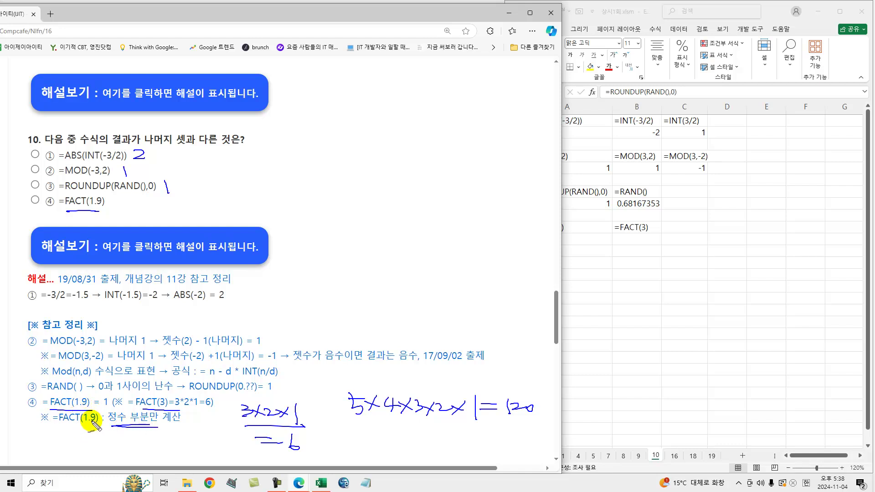
mouse_move(94, 418)
left_mouse_down()
mouse_move(88, 424)
mouse_move(109, 409)
left_mouse_up()
left_click_drag(30, 149, 113, 160)
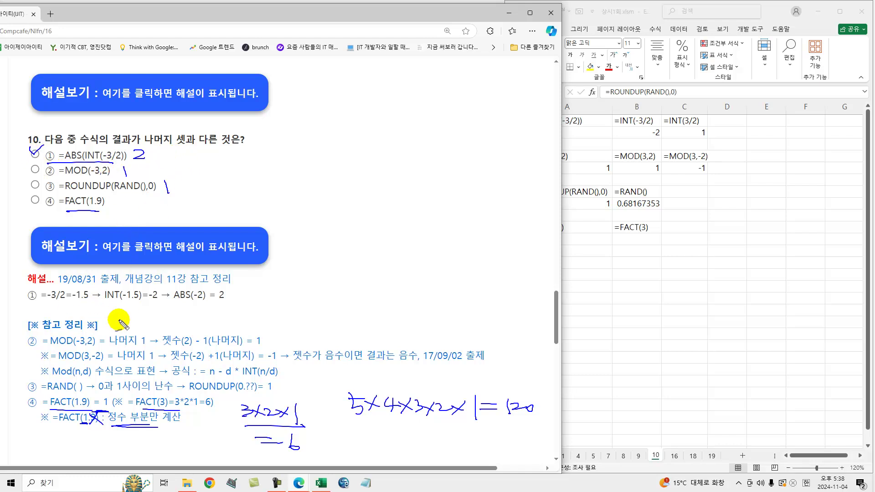
Underline the 11강 참고 정리 reference, MOD(-3,2), MOD(3,-2) and the 17/09/02 exam date in the explanation.
left_click_drag(137, 287, 230, 285)
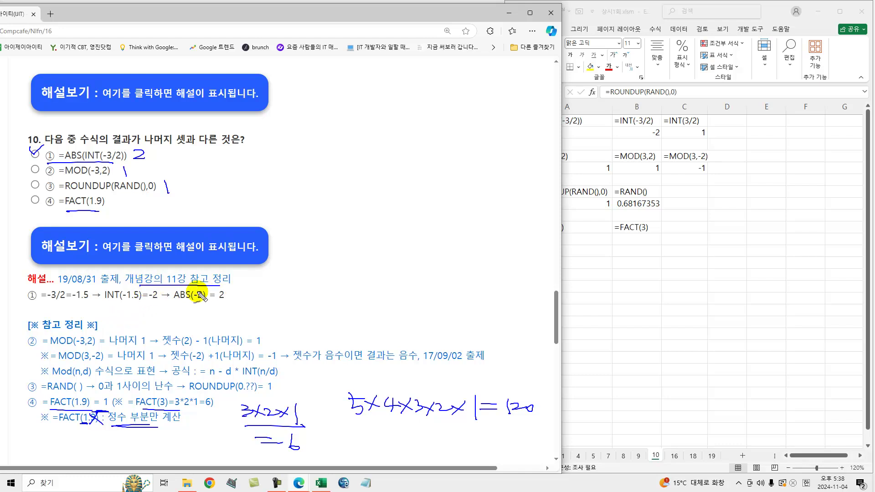
mouse_move(51, 363)
left_mouse_down()
mouse_move(88, 363)
mouse_move(95, 347)
left_mouse_up()
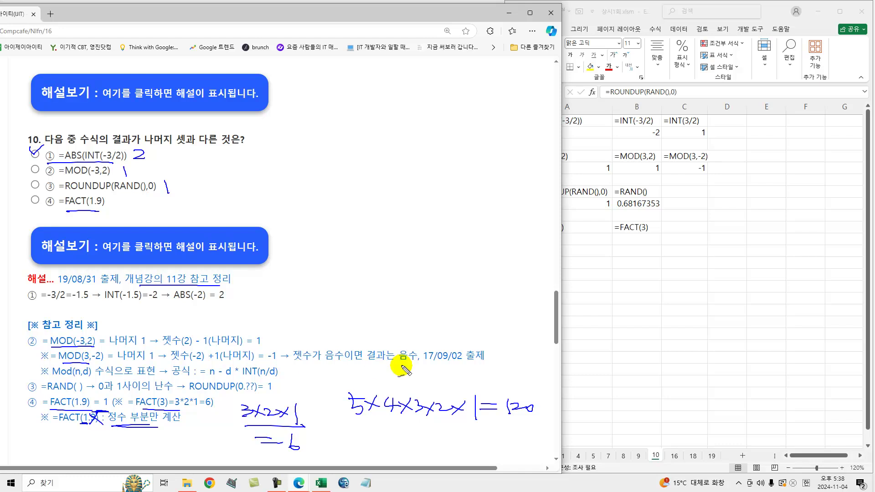
left_click_drag(428, 364, 465, 364)
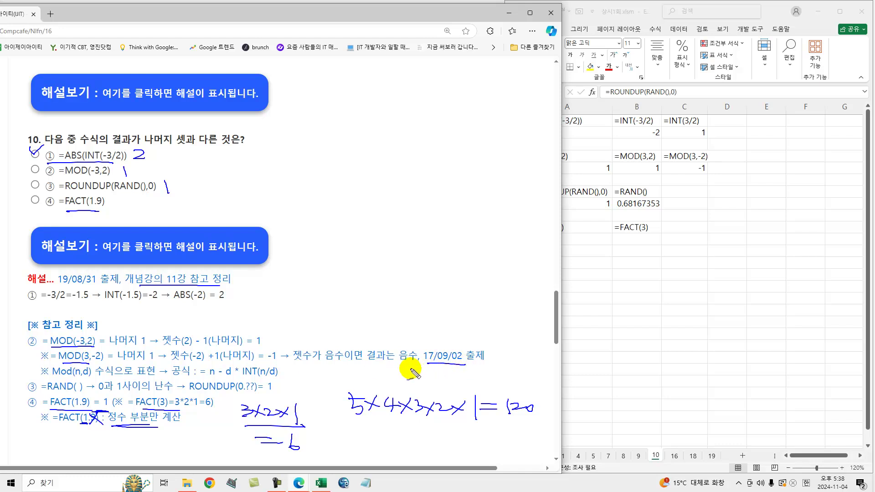